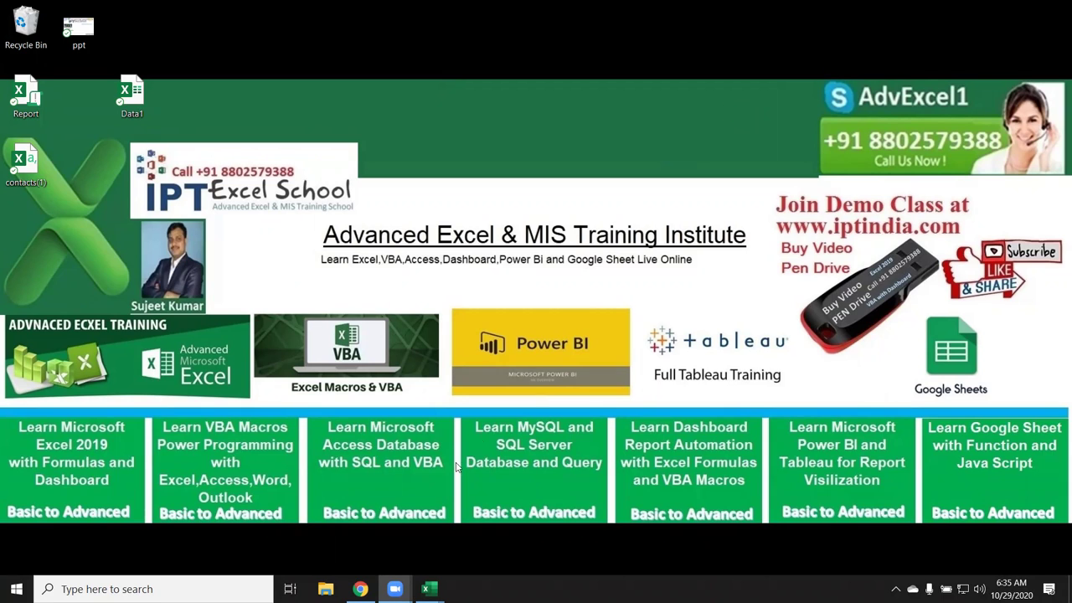
# Bring the Book1 workbook window to the front and show the Home tab
pyautogui.moveTo(429, 589)
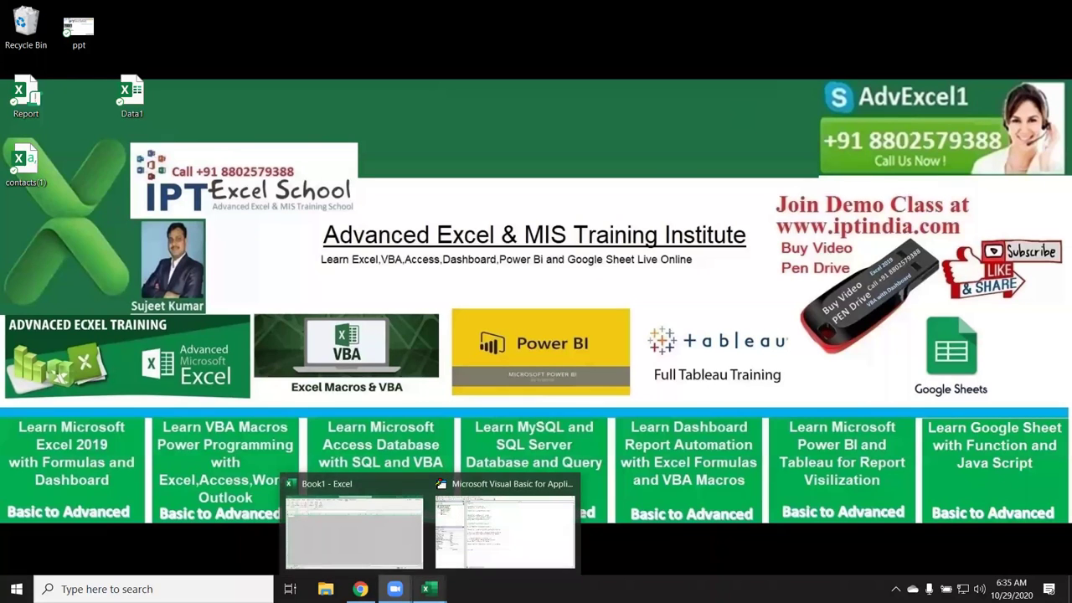
pyautogui.click(402, 550)
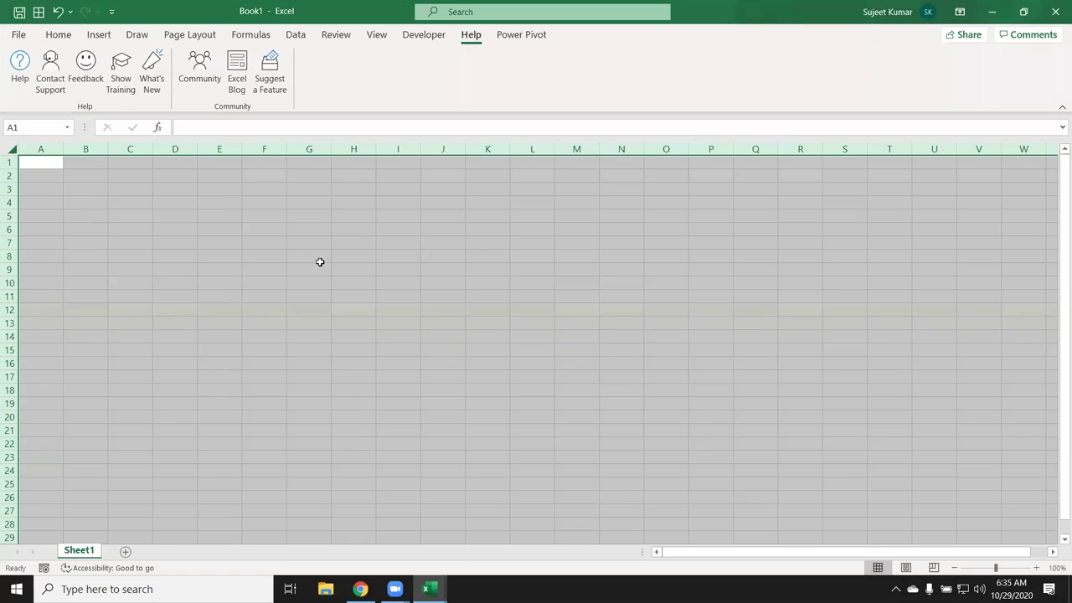
pyautogui.click(264, 176)
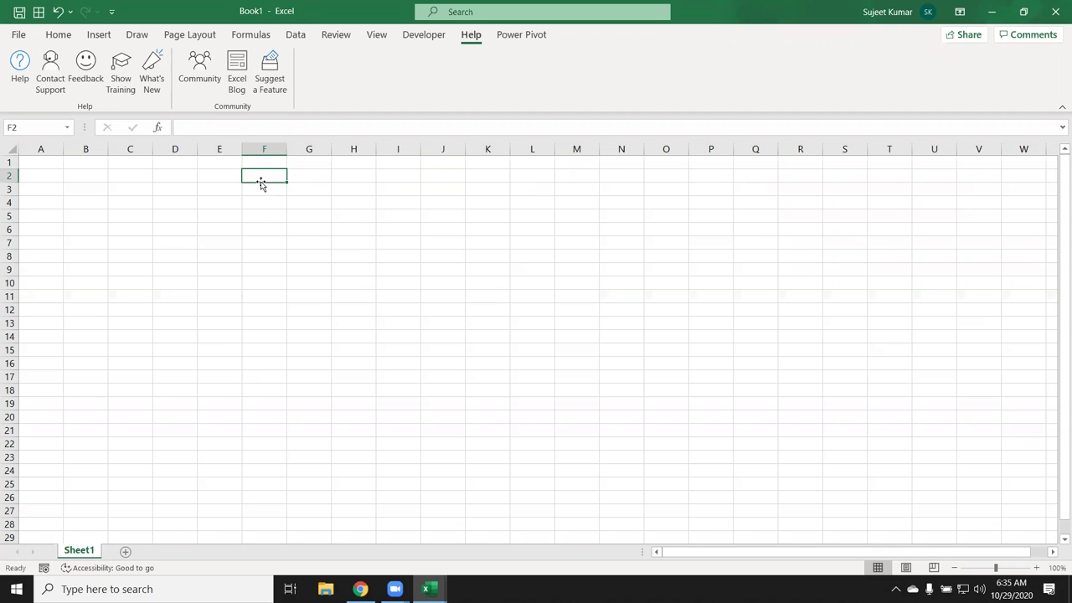
pyautogui.click(58, 35)
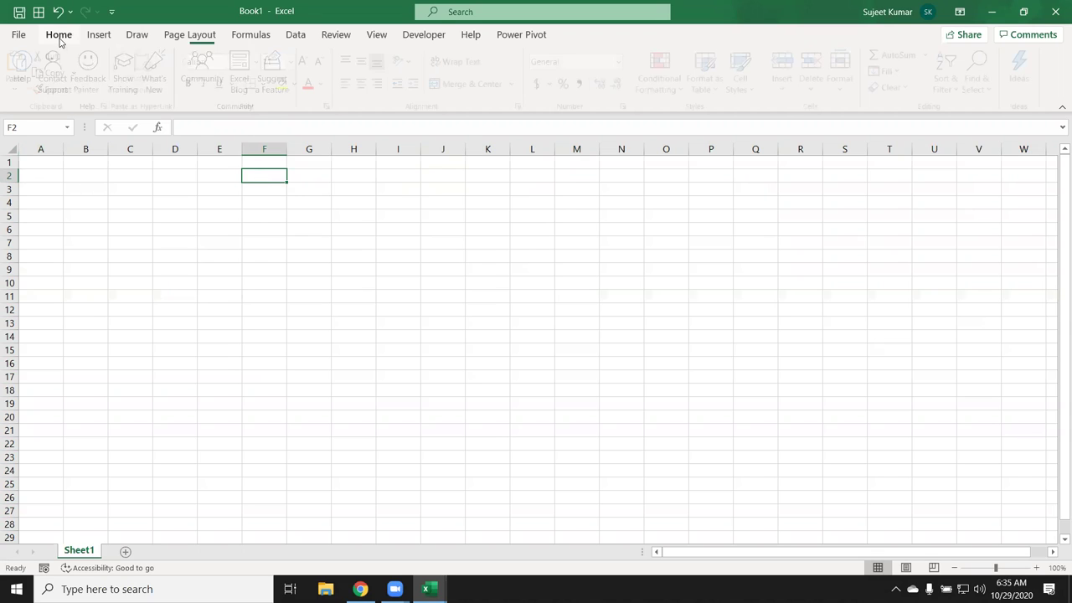
# On the empty Sheet1, select cell D4, then the blocks A1:I12 and A1:J11
pyautogui.click(154, 205)
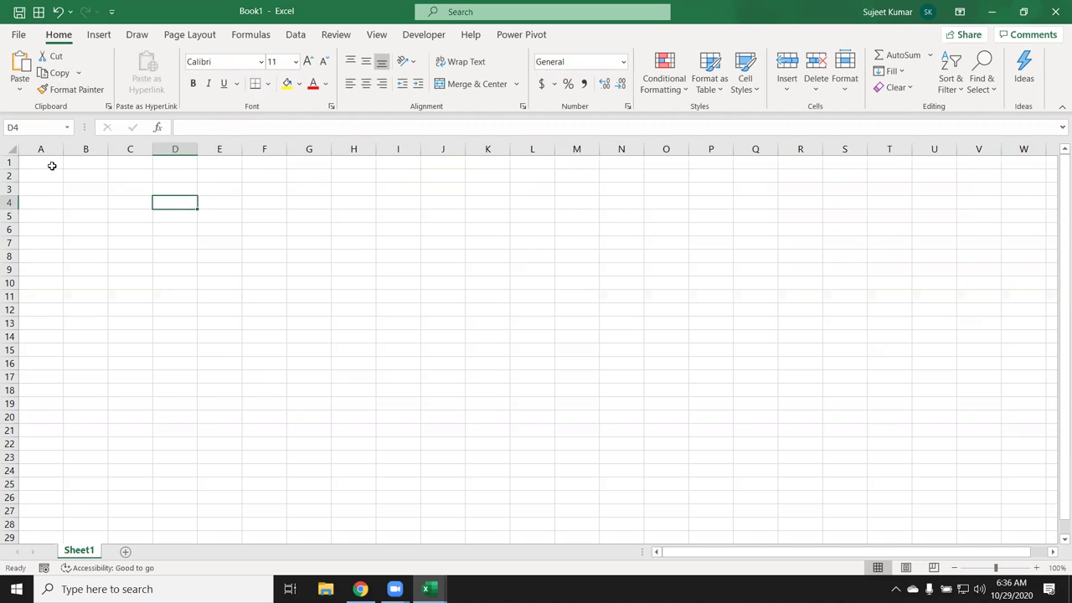
pyautogui.moveTo(41, 163); pyautogui.dragTo(408, 304)
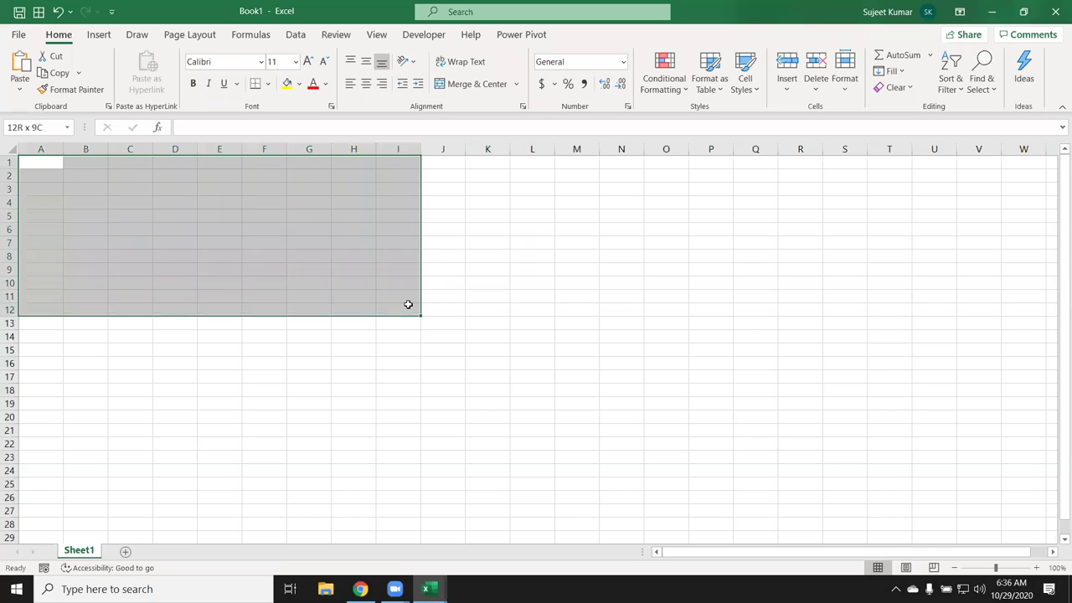
pyautogui.click(42, 187)
pyautogui.moveTo(42, 164); pyautogui.dragTo(426, 304)
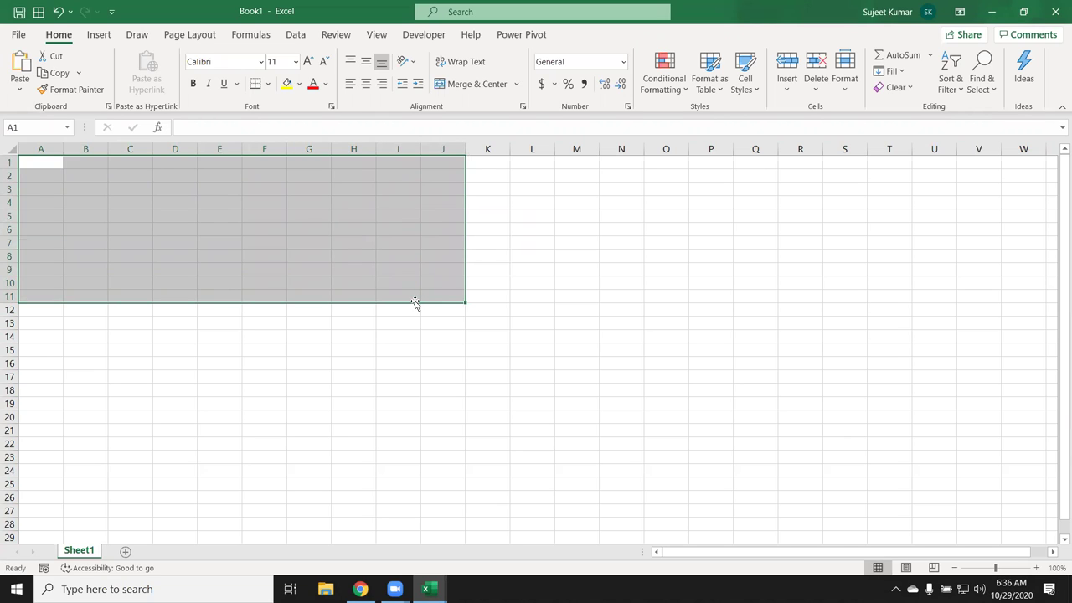
# Enter =RANDBETWEEN(20,90) in A1 and fill it across and down A1:J14
pyautogui.click(33, 160)
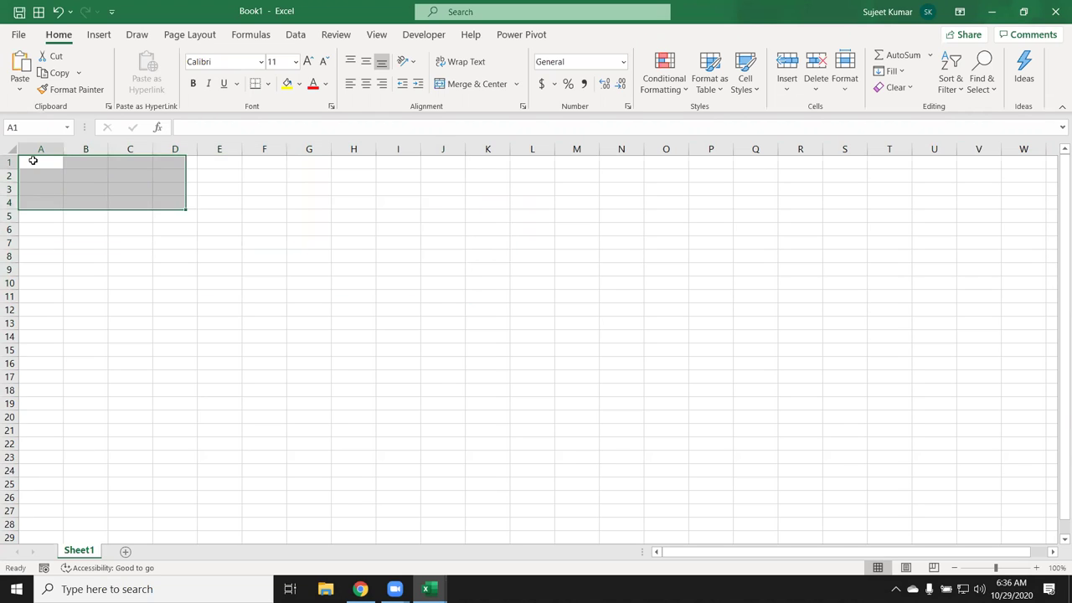
pyautogui.write('=ra')
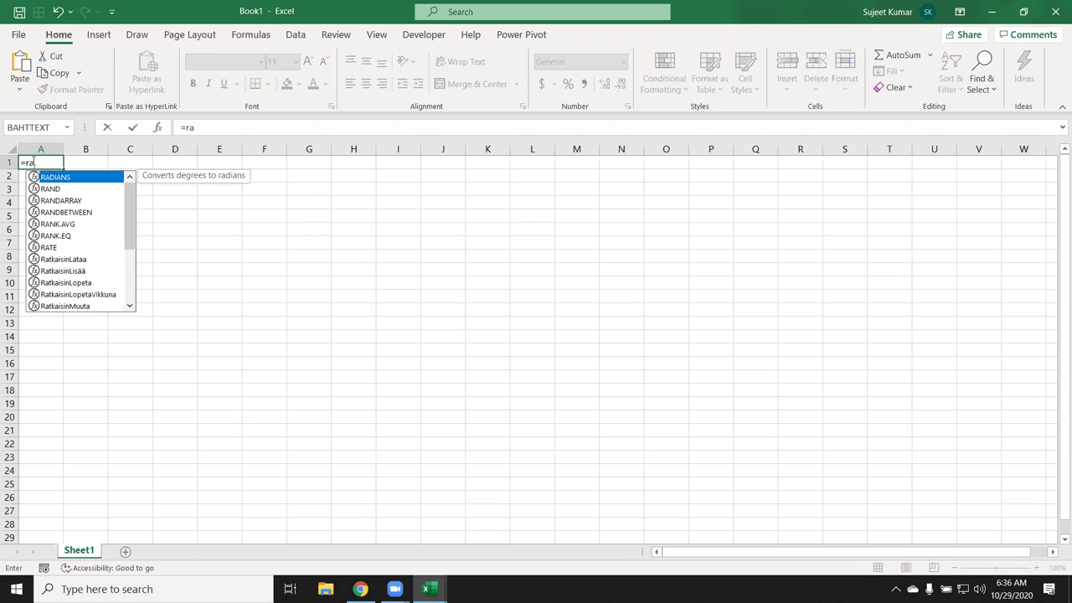
pyautogui.press('Down')
pyautogui.press('Down')
pyautogui.press('Down')
pyautogui.press('Tab')
pyautogui.write('20,9')
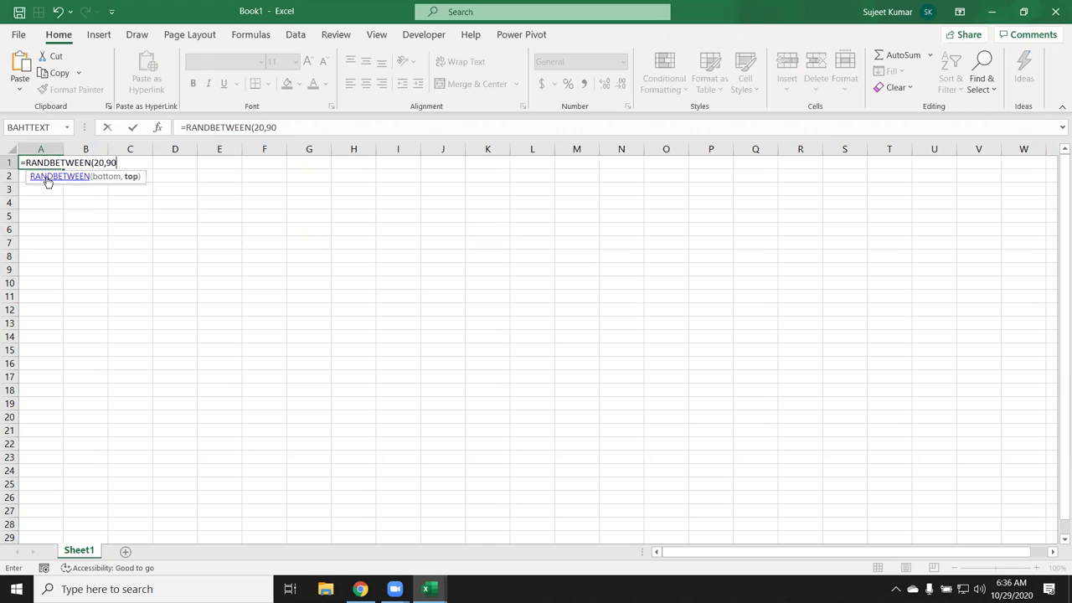
pyautogui.press('Return')
pyautogui.moveTo(45, 162); pyautogui.dragTo(440, 335)
pyautogui.hotkey('ctrl', 'r')
pyautogui.hotkey('ctrl', 'd')
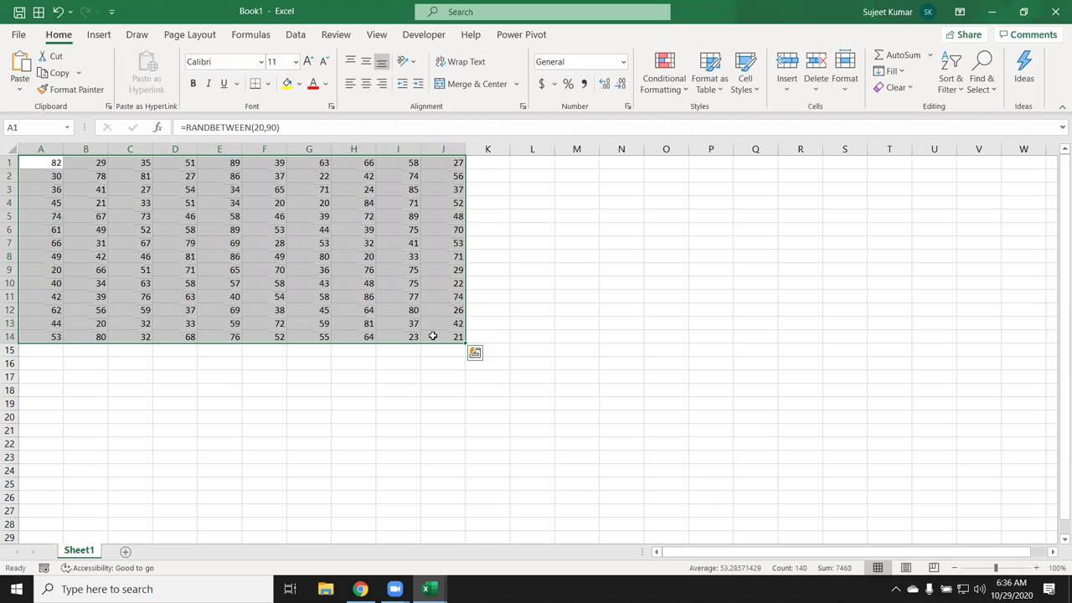
# Copy the random-number block and paste it back as plain values
pyautogui.hotkey('ctrl', 'c')
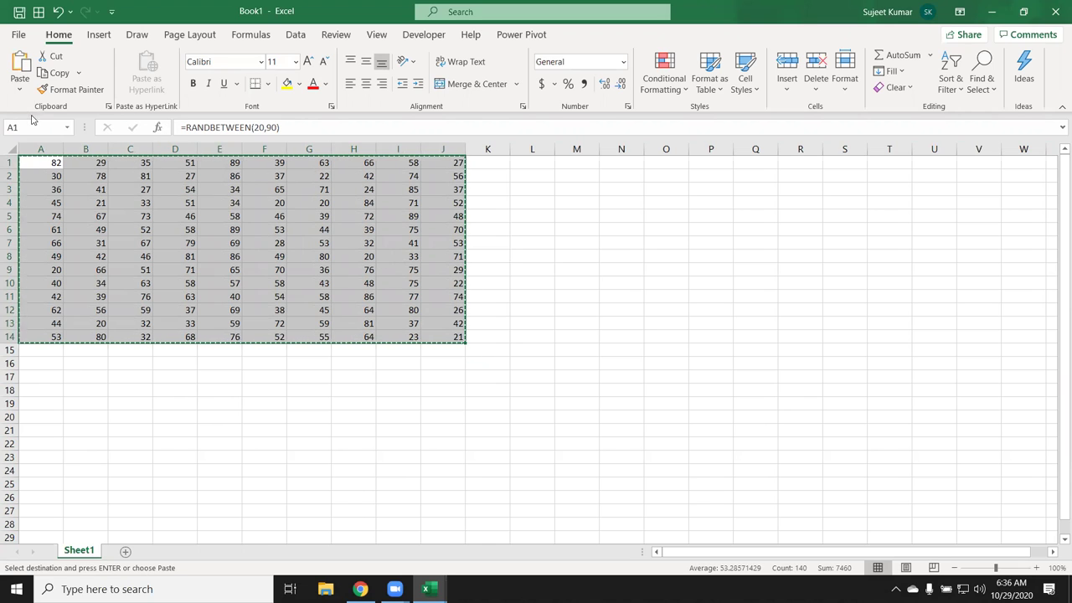
pyautogui.click(19, 88)
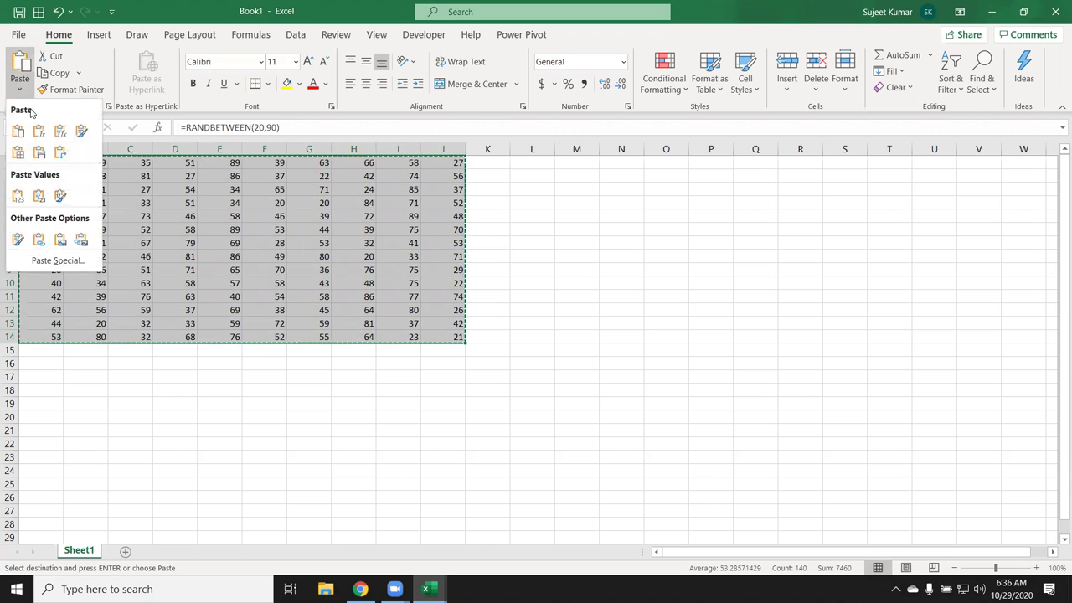
pyautogui.click(16, 196)
pyautogui.press('Escape')
pyautogui.click(159, 226)
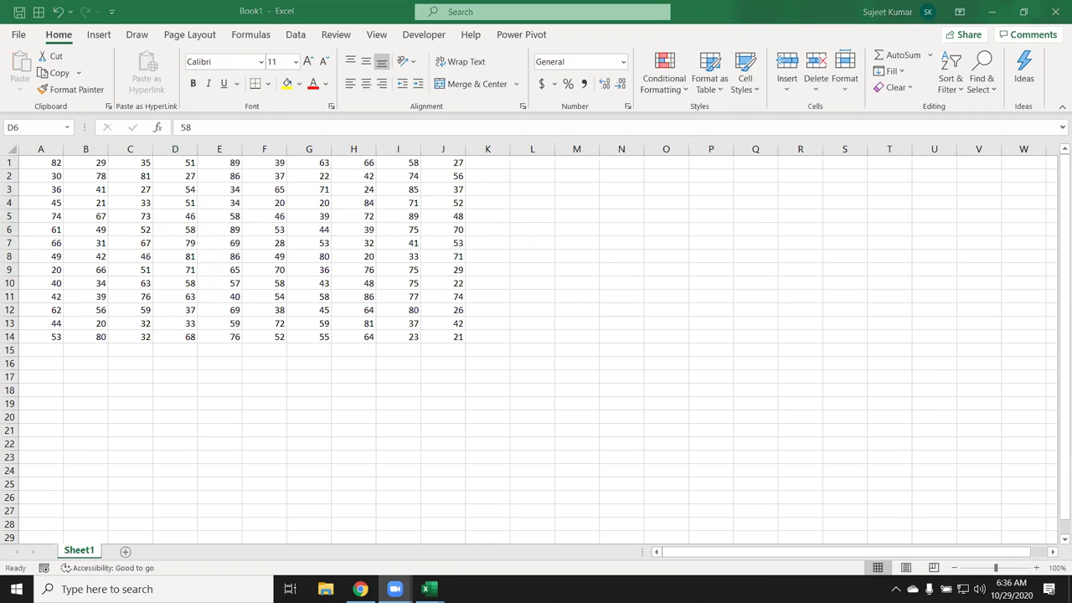
pyautogui.moveTo(410, 585)
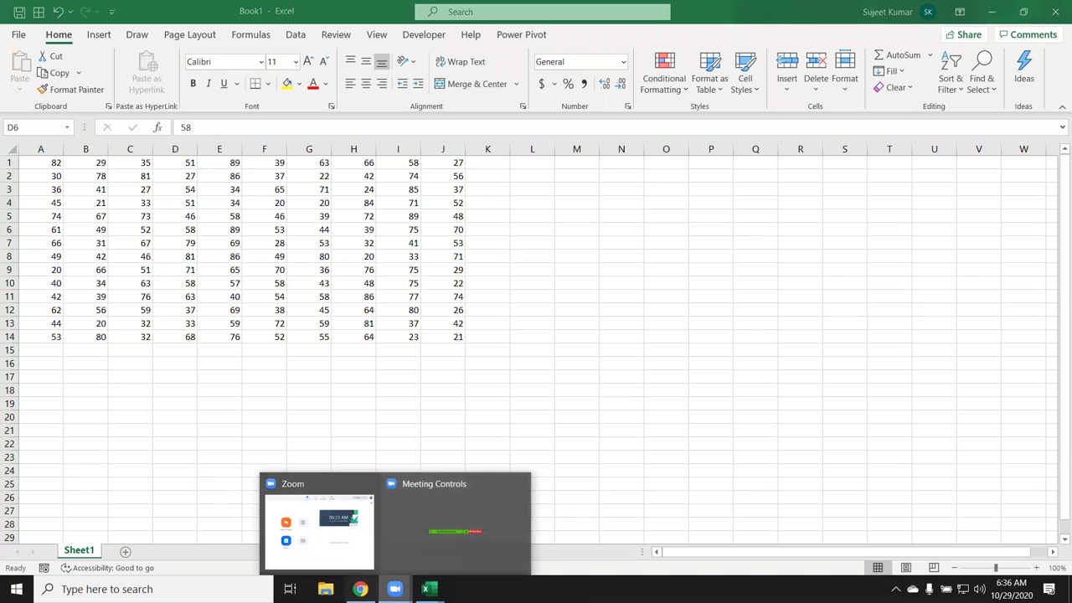
# In the VBA editor, insert Module2 and declare an empty Sub loop_() procedure
pyautogui.click(494, 528)
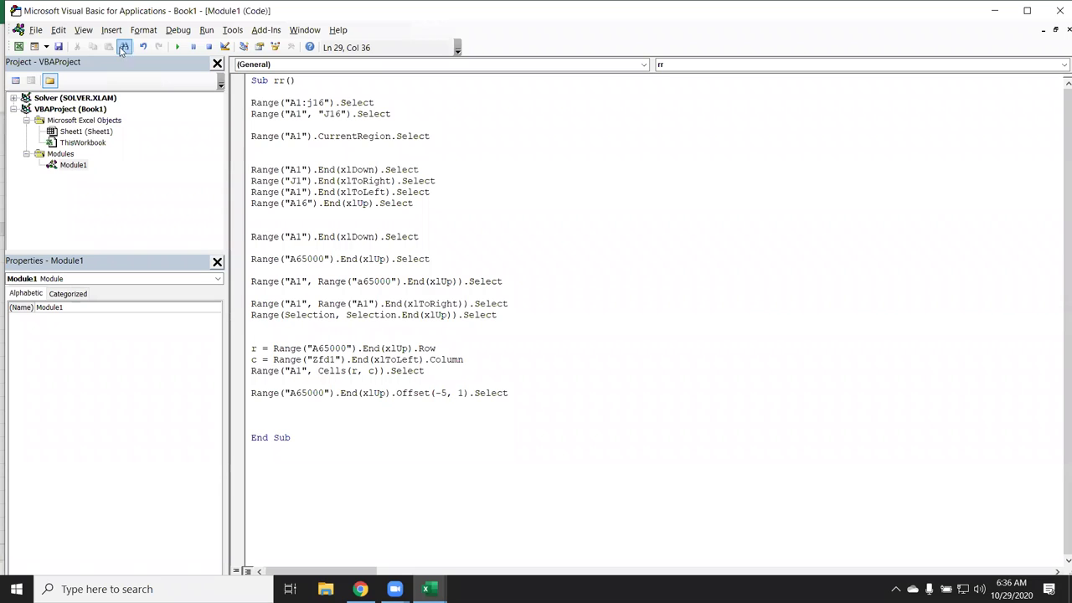
pyautogui.click(118, 36)
pyautogui.click(127, 75)
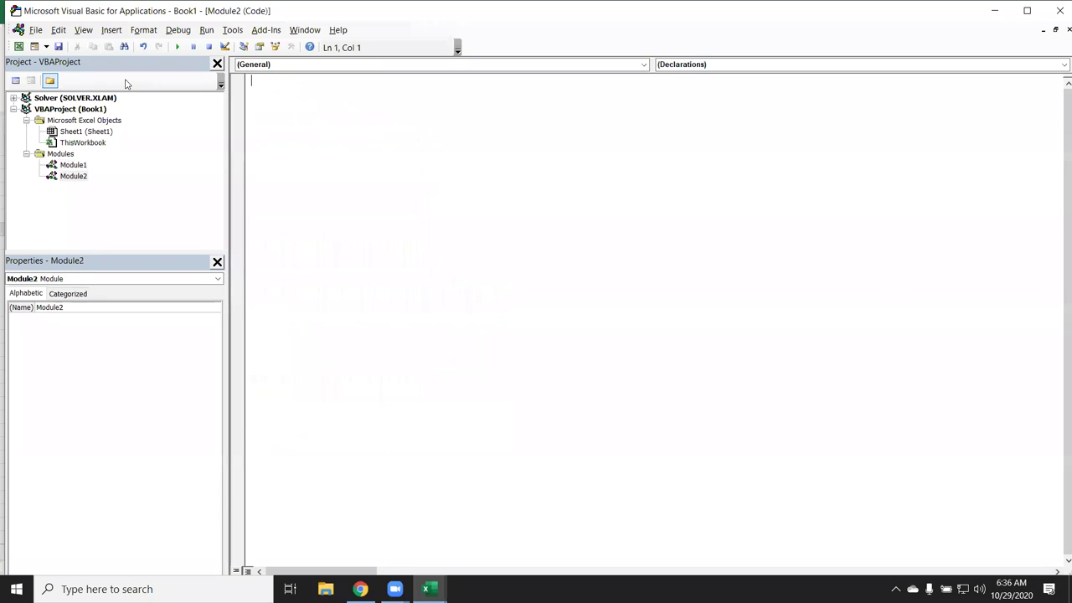
pyautogui.write('sub')
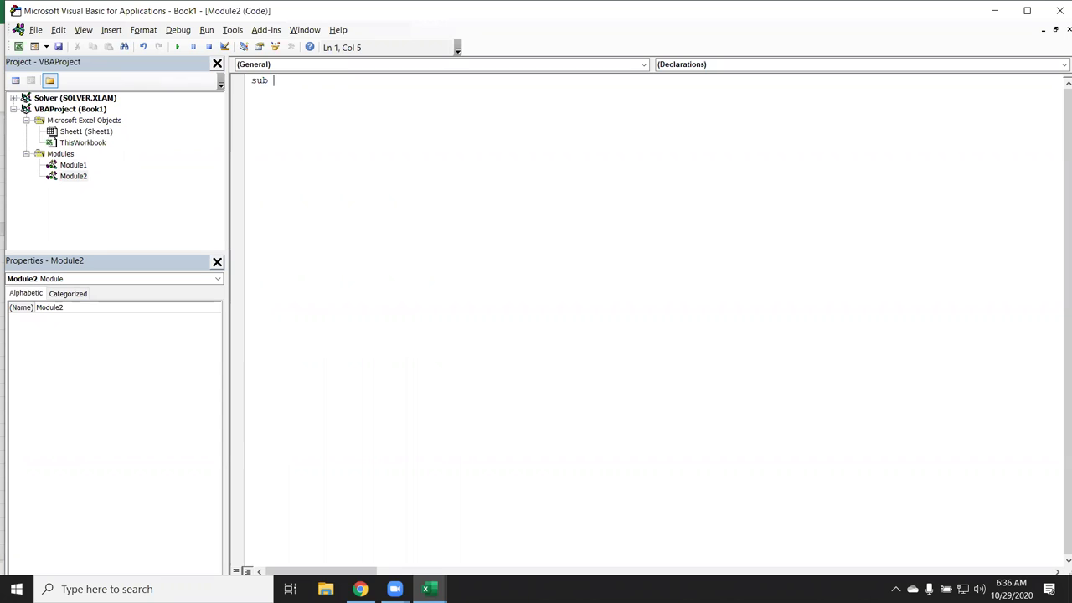
pyautogui.write(' loop')
pyautogui.write('()')
pyautogui.press('Return')
pyautogui.press('Right')
pyautogui.write('_')
pyautogui.press('Return')
pyautogui.press('Return')
pyautogui.press('Return')
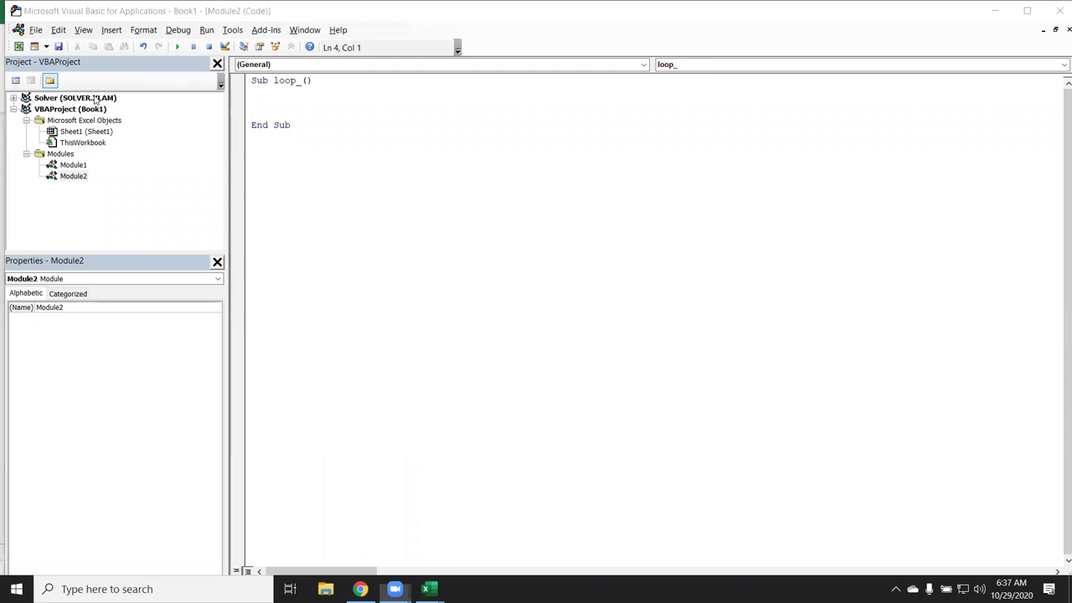
# Select B3:E9 in Excel as test data, then return to the VBA editor
pyautogui.hotkey('alt', 'Tab')
pyautogui.press('Tab')
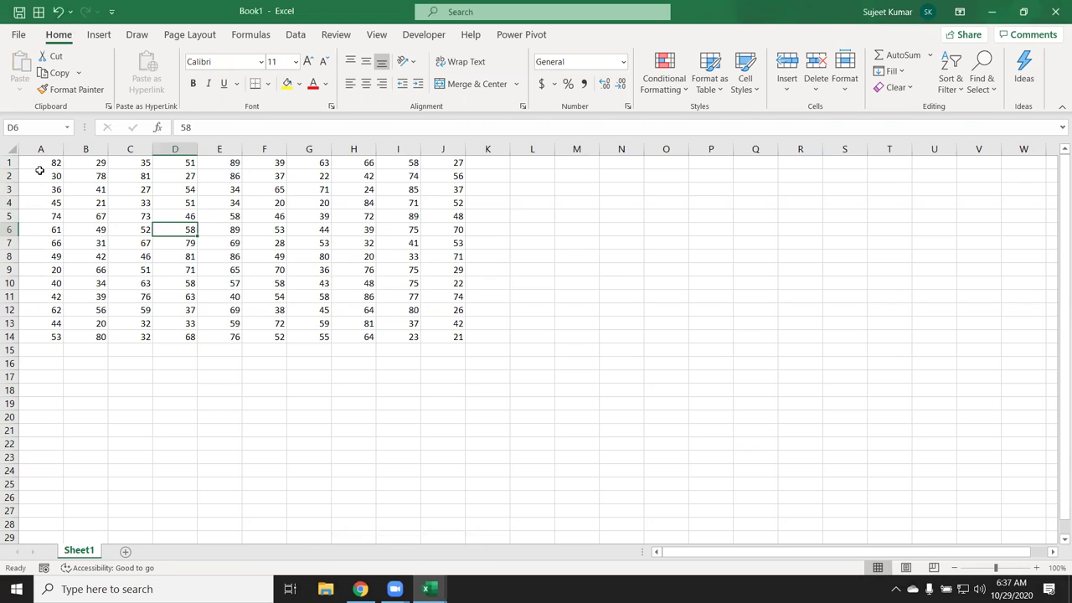
pyautogui.moveTo(82, 186); pyautogui.dragTo(234, 273)
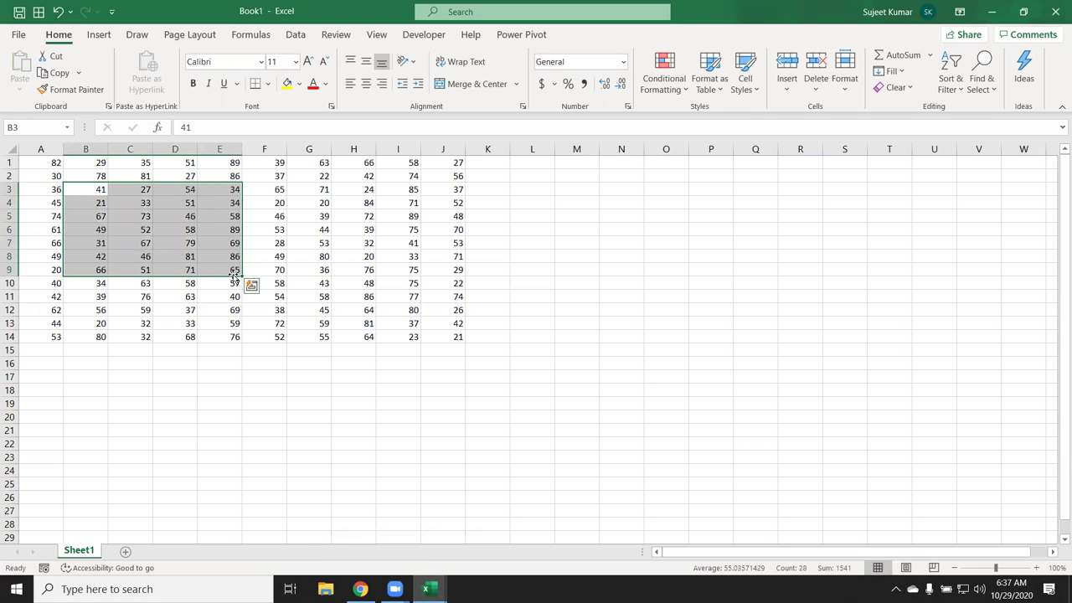
pyautogui.hotkey('alt', 'Tab')
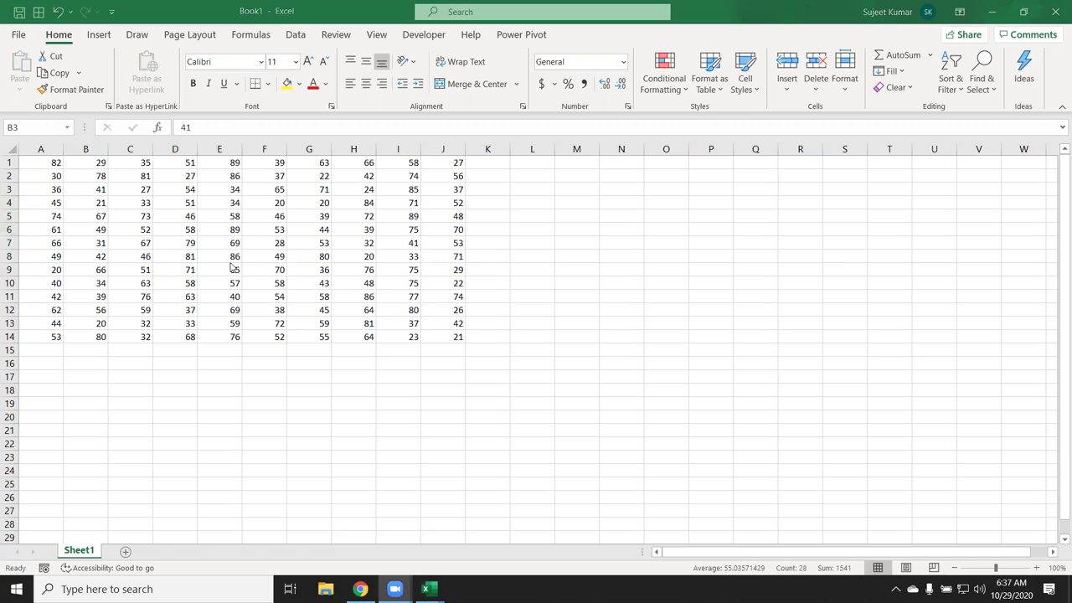
pyautogui.hotkey('alt', 'Tab')
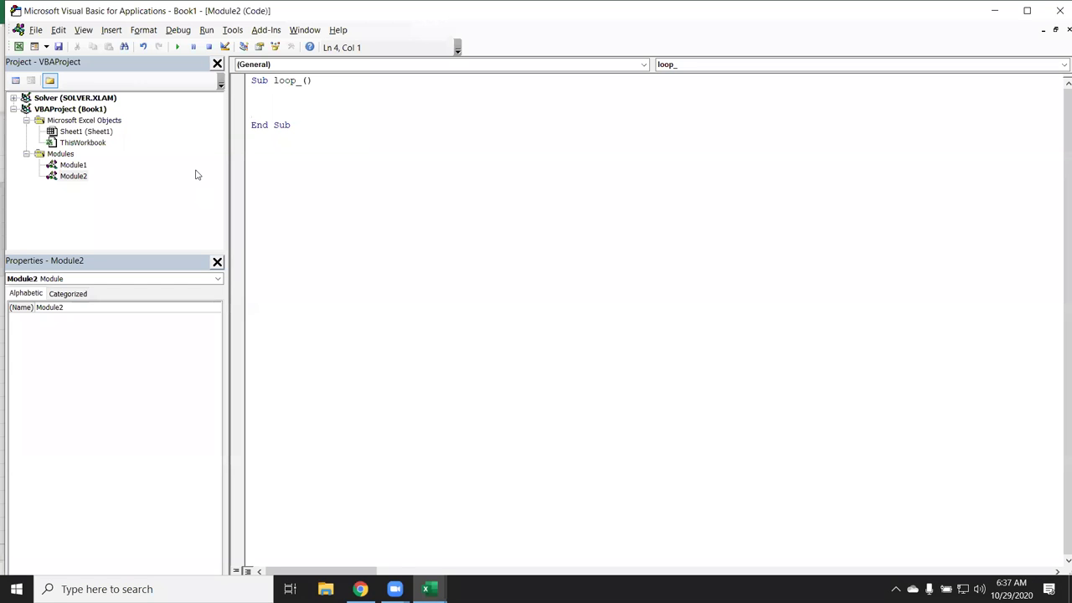
# Declare Dim r As Range and start a For Each r In Selection loop
pyautogui.press('Return')
pyautogui.write('dim r as ra')
pyautogui.press('Tab')
pyautogui.press('Return')
pyautogui.press('Return')
pyautogui.write('for each r in')
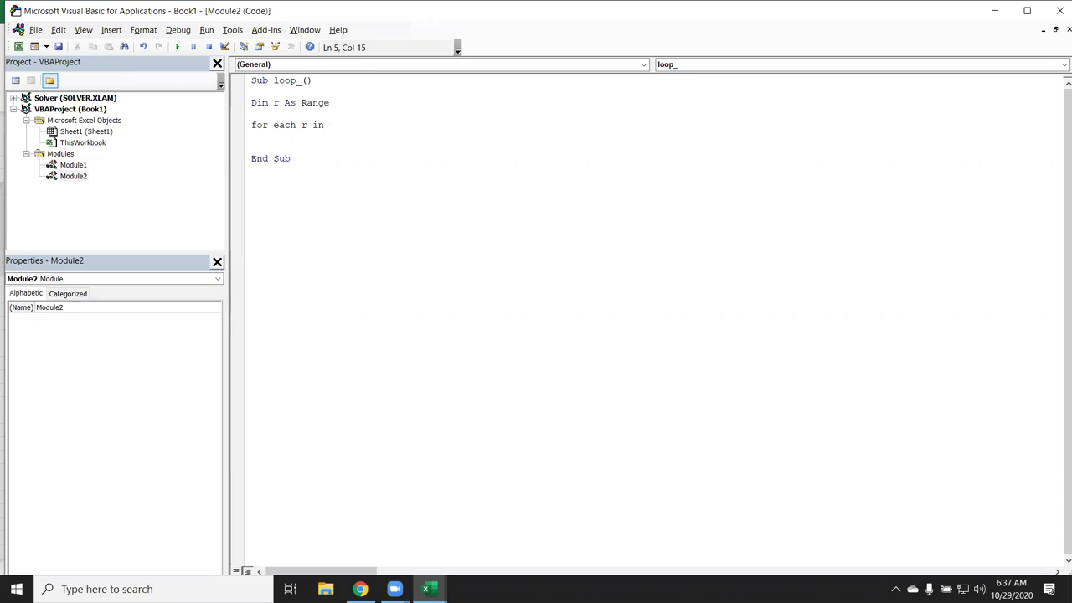
pyautogui.write('selection')
pyautogui.press('Return')
pyautogui.press('Return')
# Add the condition If r.Value >= 50 Then inside the loop
pyautogui.click(251, 136)
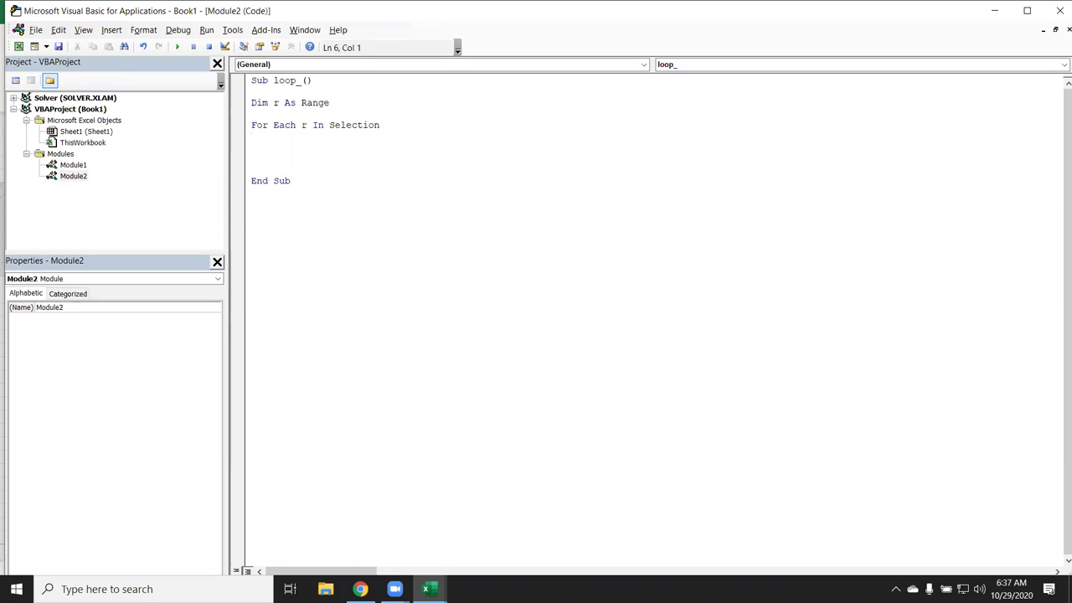
pyautogui.write('if r')
pyautogui.write('.v')
pyautogui.press('Down')
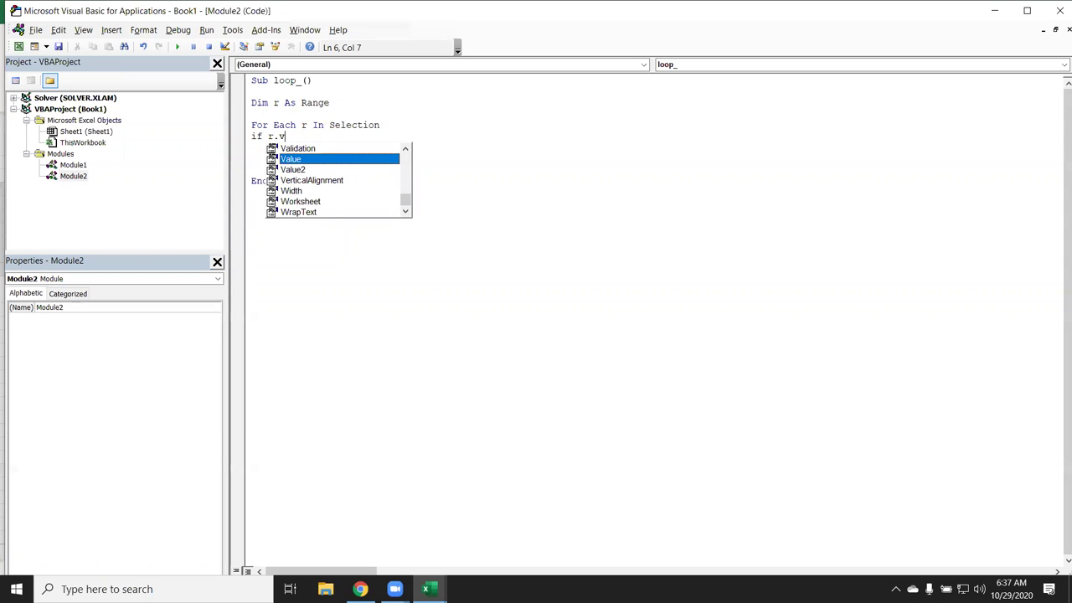
pyautogui.press('Tab')
pyautogui.write('>')
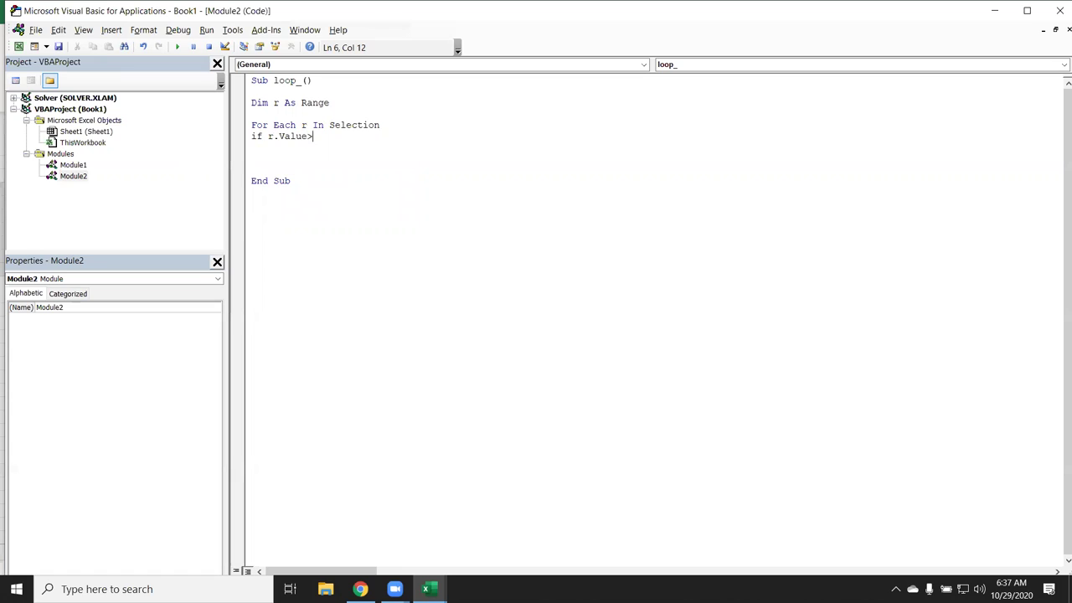
pyautogui.write('= 50 T')
pyautogui.write('hen')
pyautogui.press('Return')
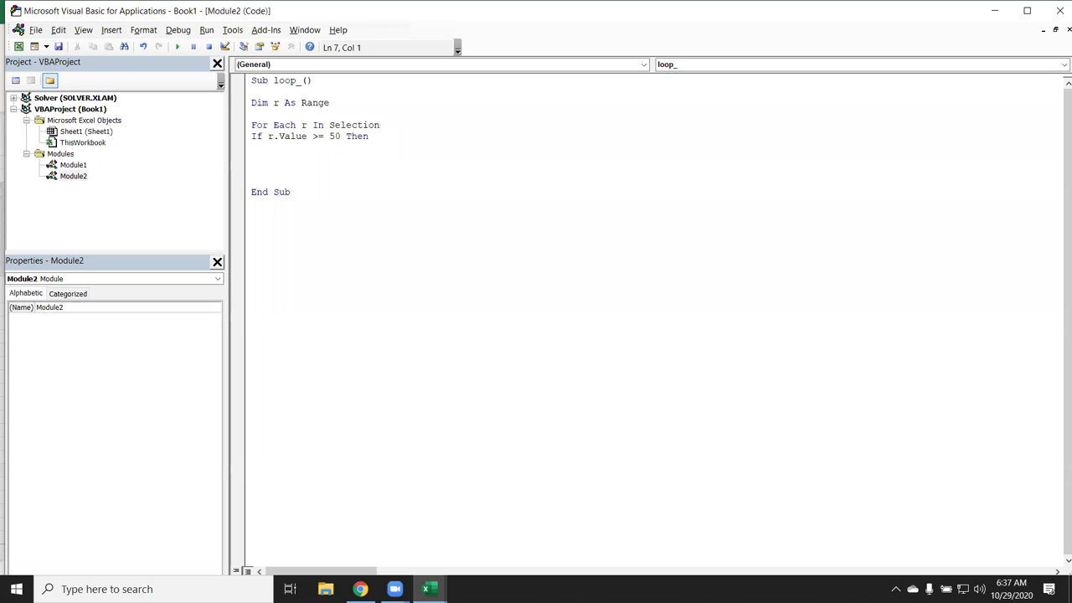
# Complete the If line with r.Interior.Color = vbRed and close the loop with Next r
pyautogui.click(381, 136)
pyautogui.write('.in')
pyautogui.press('Down')
pyautogui.press('Down')
pyautogui.press('Down')
pyautogui.press('Tab')
pyautogui.write('.co')
pyautogui.press('Tab')
pyautogui.write('=vbred')
pyautogui.press('Return')
pyautogui.write('w')
pyautogui.press('BackSpace')
pyautogui.write('next r')
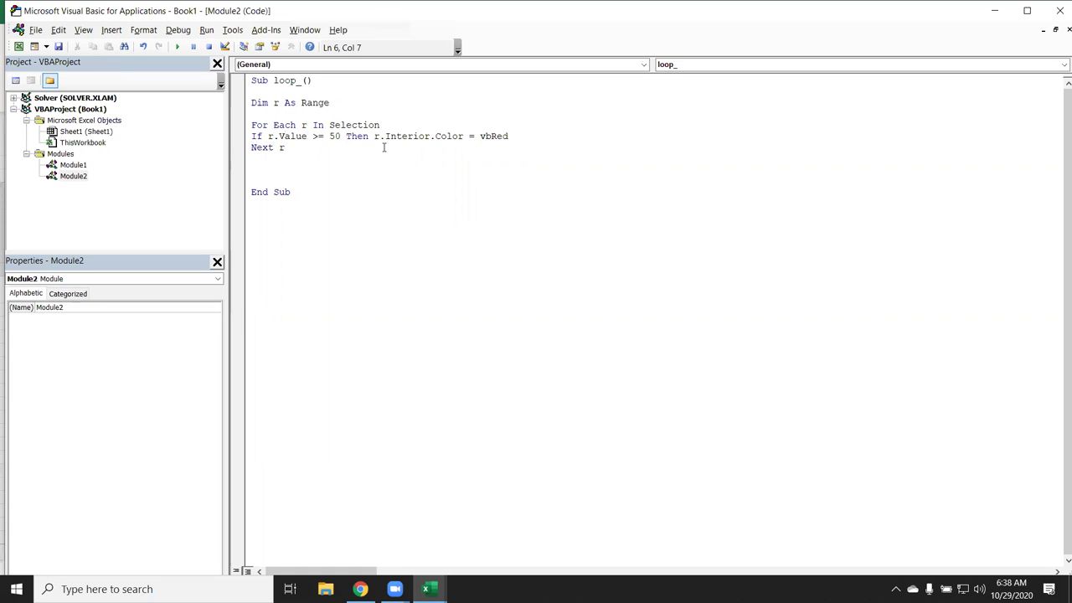
# Select C3:G7 in Excel and run the loop_ macro from Developer > Macros
pyautogui.hotkey('alt', 'Tab')
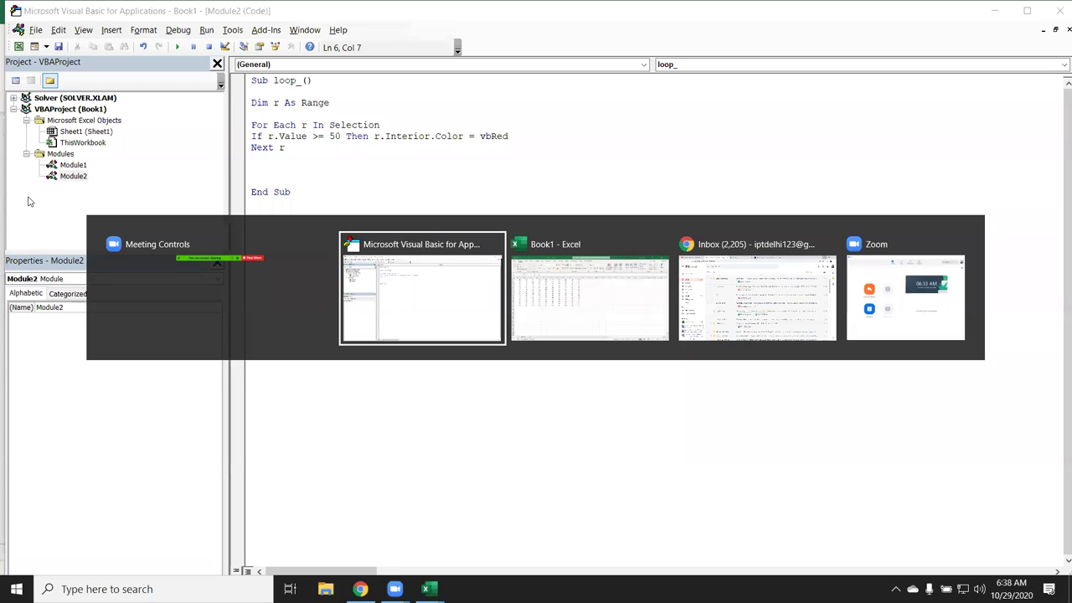
pyautogui.hotkey('alt', 'Tab')
pyautogui.click(329, 246)
pyautogui.click(143, 191)
pyautogui.moveTo(178, 205); pyautogui.dragTo(324, 243)
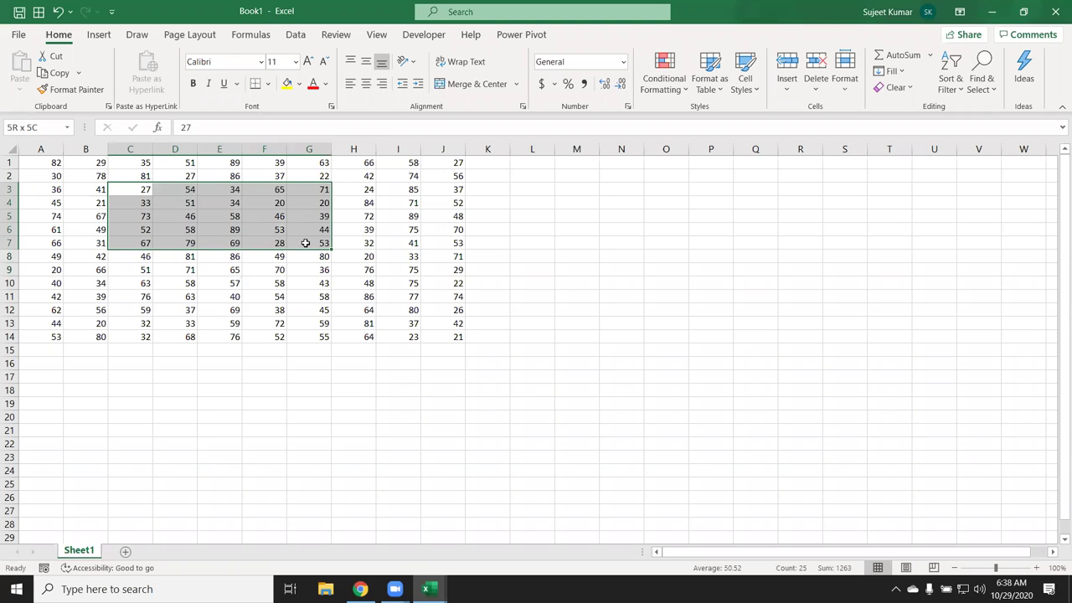
pyautogui.click(424, 34)
pyautogui.click(50, 73)
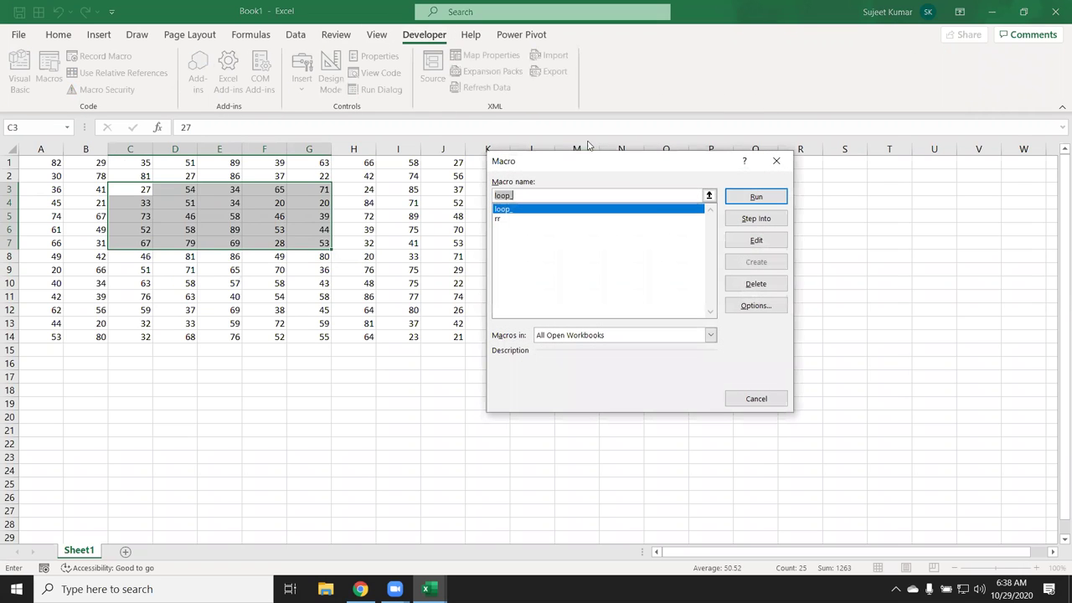
pyautogui.click(757, 197)
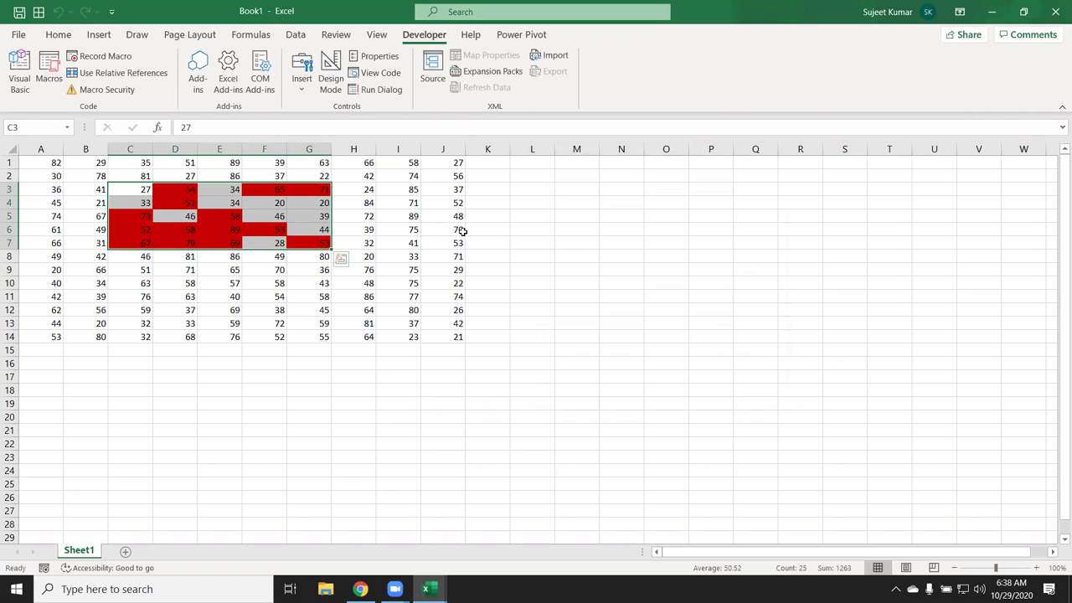
pyautogui.click(394, 236)
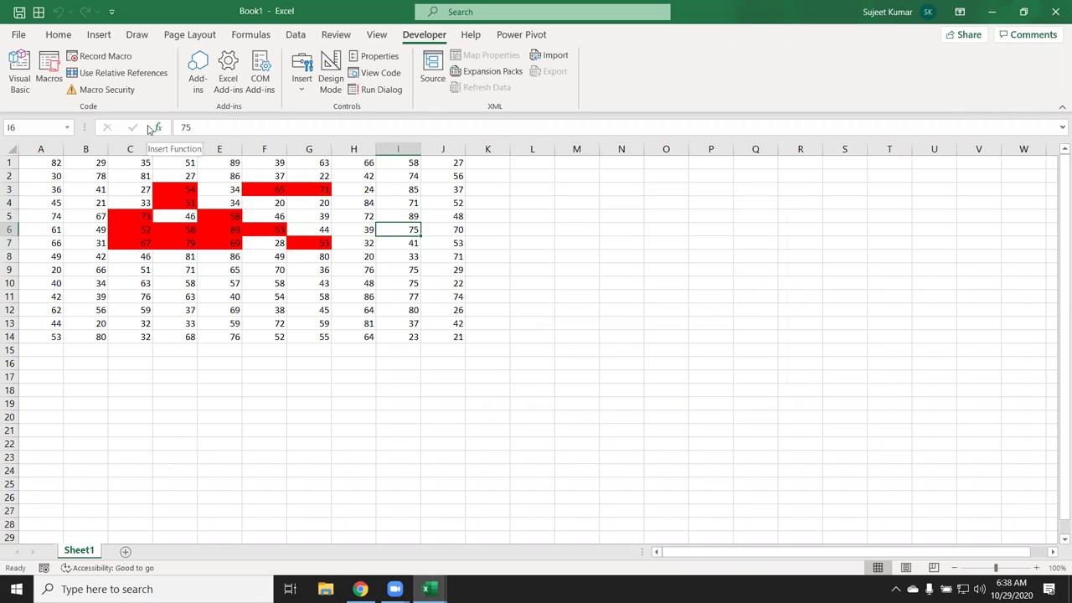
# Select E9:H11, return to the Home tab and add a new blank sheet
pyautogui.moveTo(201, 273); pyautogui.dragTo(360, 295)
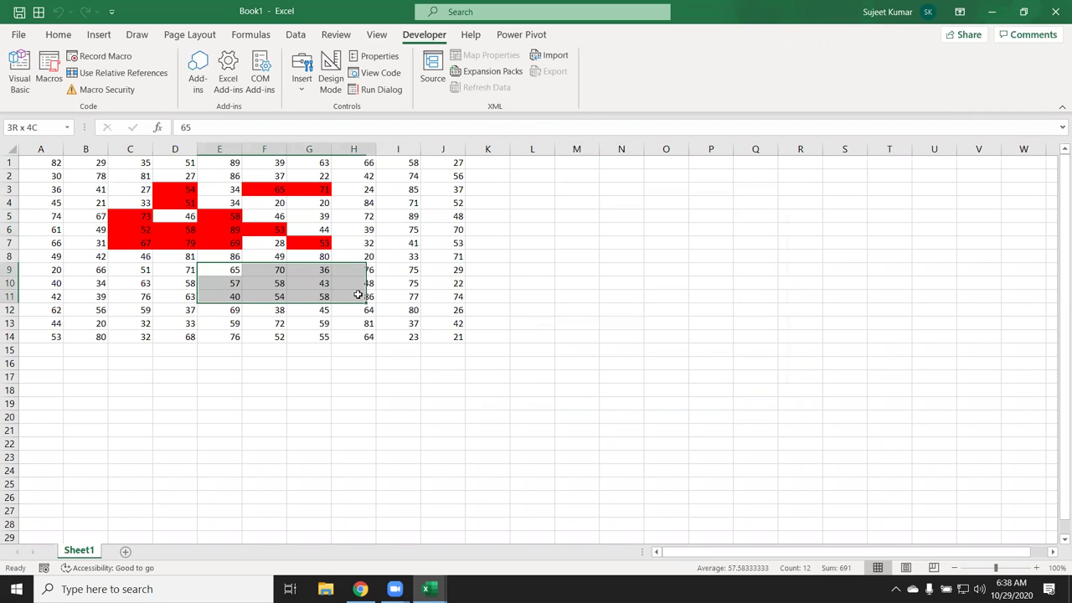
pyautogui.click(58, 35)
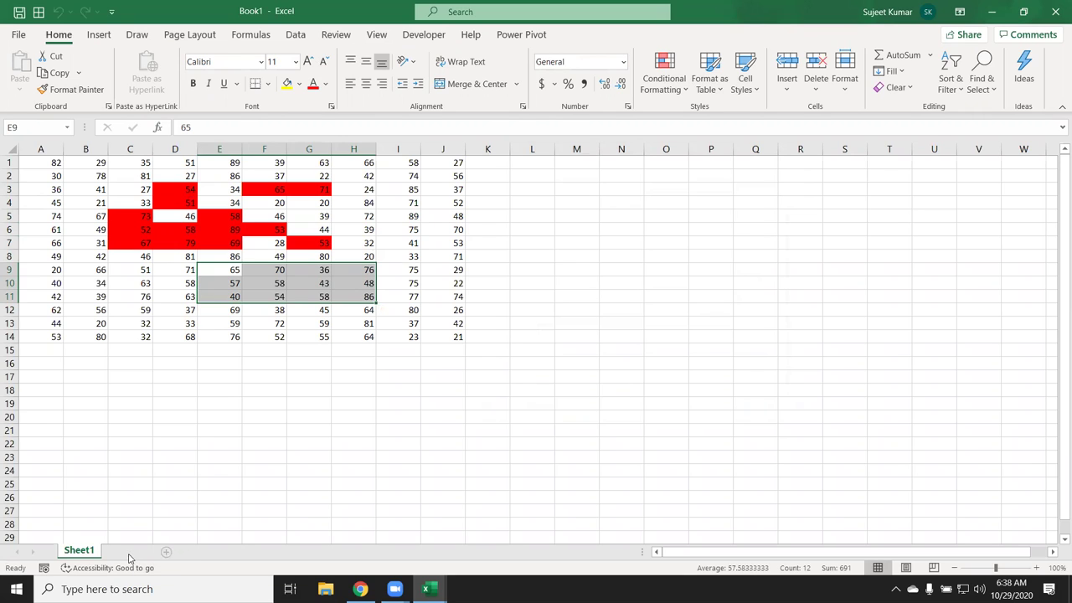
pyautogui.click(130, 557)
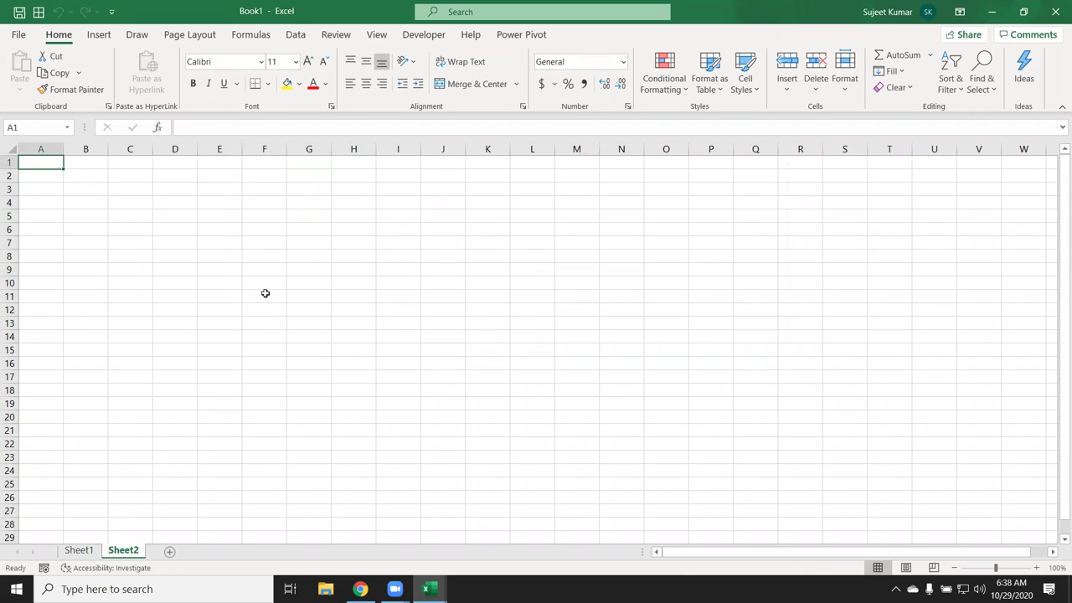
# Type test text 'asd' into a few cells, then clear A1:F6 and return to A1
pyautogui.write('asd')
pyautogui.click(91, 189)
pyautogui.write('asd')
pyautogui.doubleClick(172, 175)
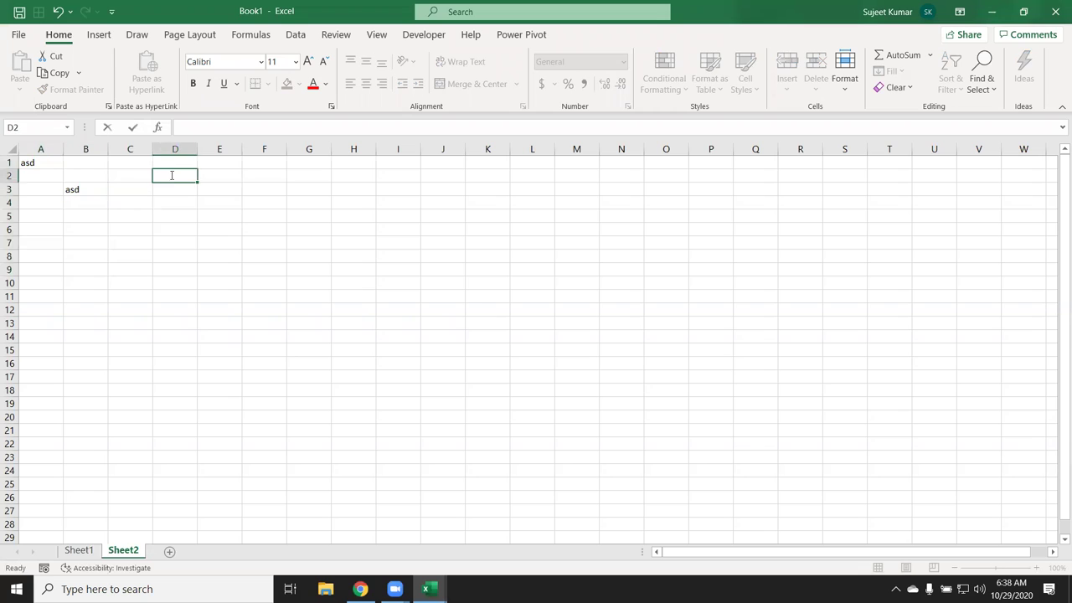
pyautogui.write('asd')
pyautogui.click(218, 203)
pyautogui.write('asd')
pyautogui.click(86, 255)
pyautogui.moveTo(39, 165); pyautogui.dragTo(272, 229)
pyautogui.press('Delete')
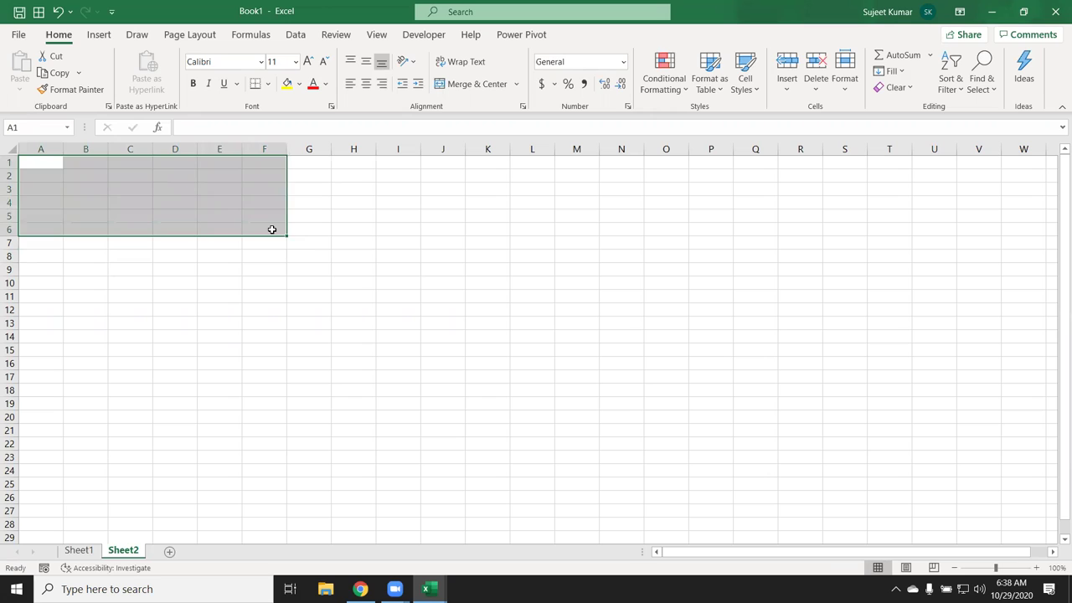
pyautogui.hotkey('ctrl', 'Home')
# Enter a first name in A1 and fill the name list down to row 6 and across to column F
pyautogui.write('Puja')
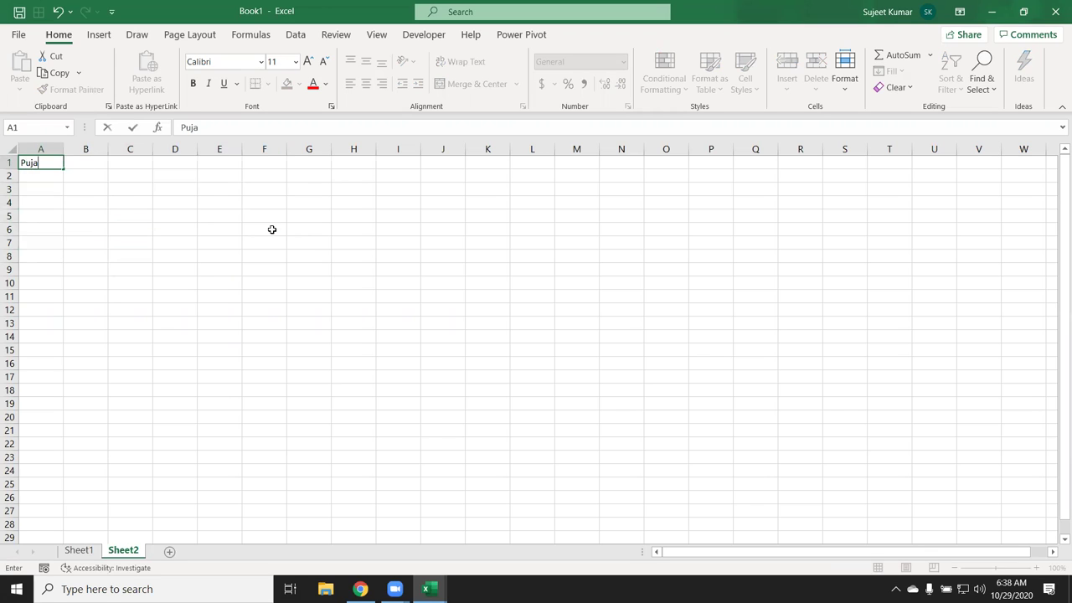
pyautogui.press('Return')
pyautogui.click(42, 164)
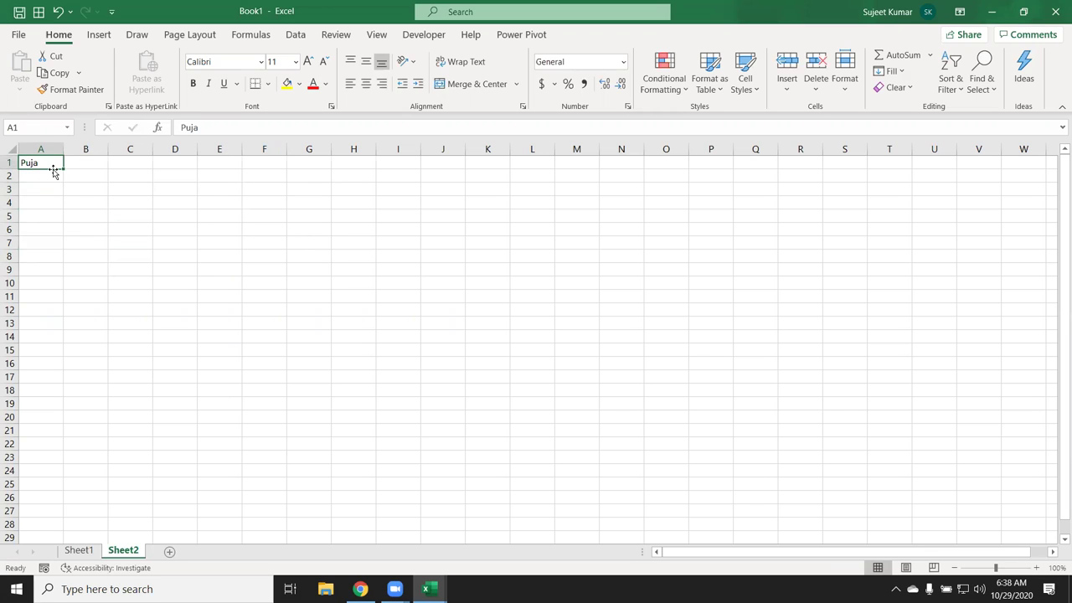
pyautogui.moveTo(75, 225); pyautogui.dragTo(75, 230)
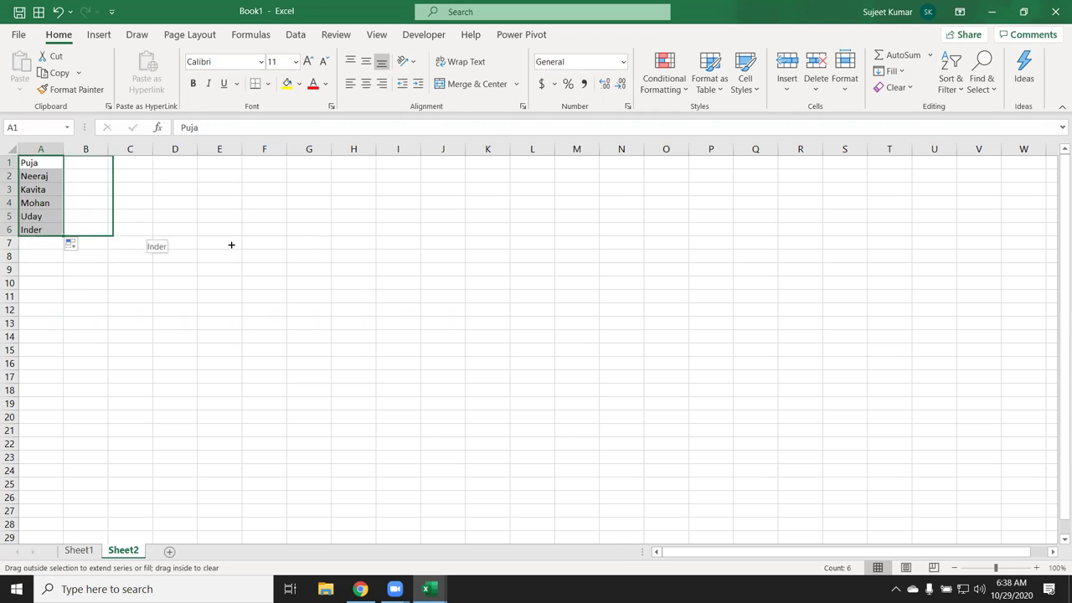
pyautogui.moveTo(62, 236); pyautogui.dragTo(281, 239)
pyautogui.click(258, 282)
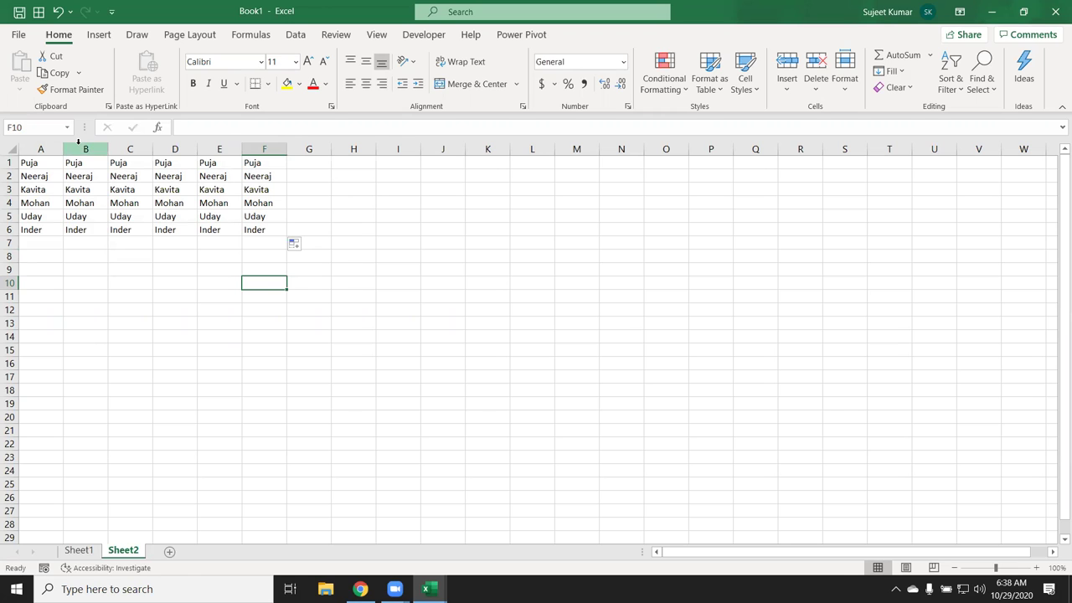
# Insert an empty column B, start an =UP formula, cancel it and delete the column again
pyautogui.click(78, 141)
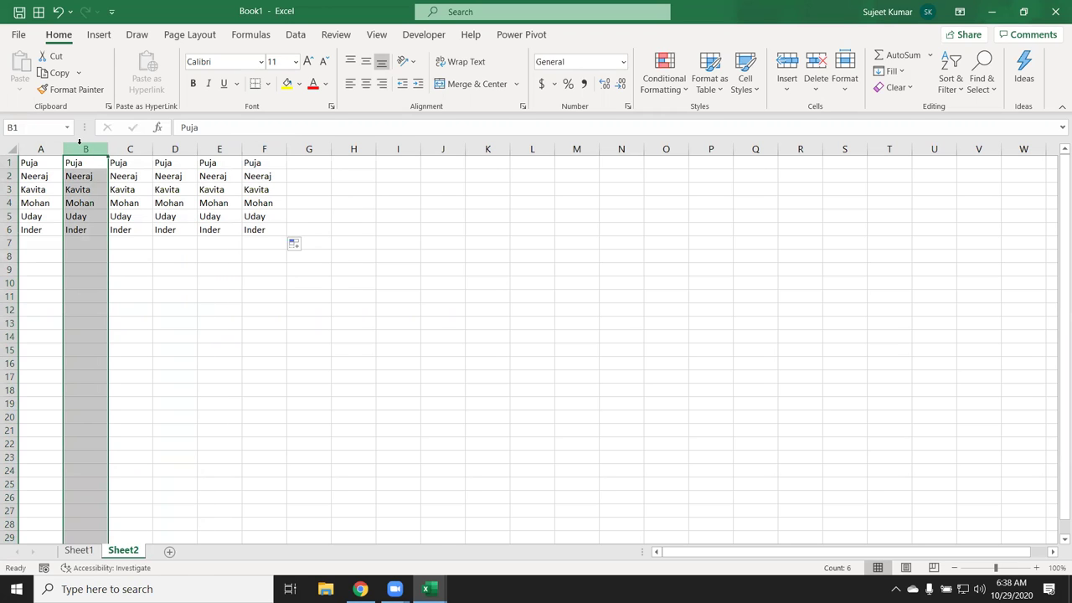
pyautogui.hotkey('ctrl', 'shift', '+')
pyautogui.click(93, 157)
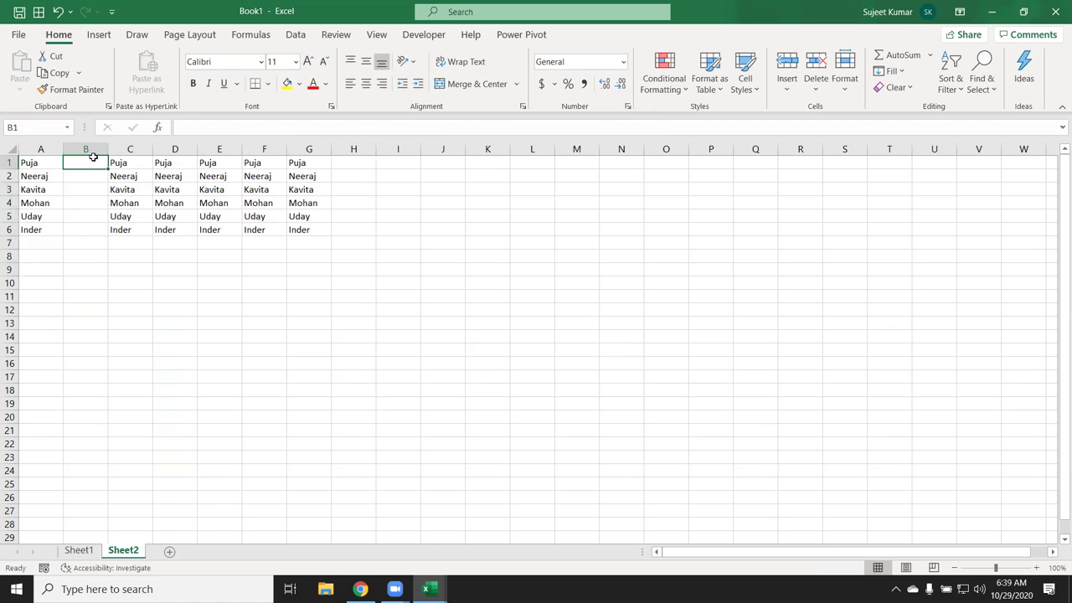
pyautogui.write('=up')
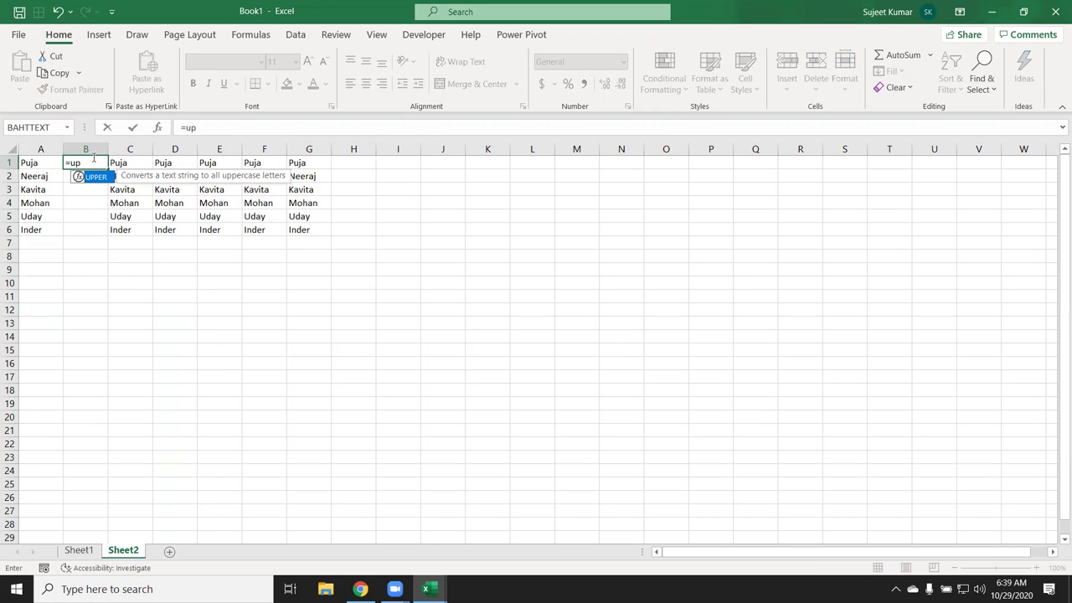
pyautogui.press('Escape')
pyautogui.press('Escape')
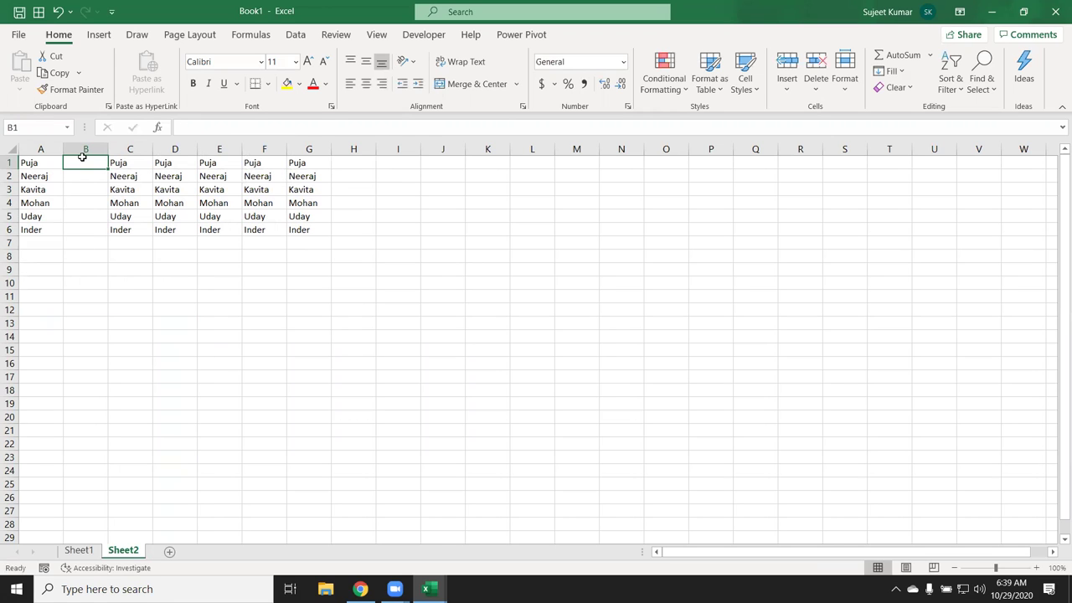
pyautogui.click(79, 149)
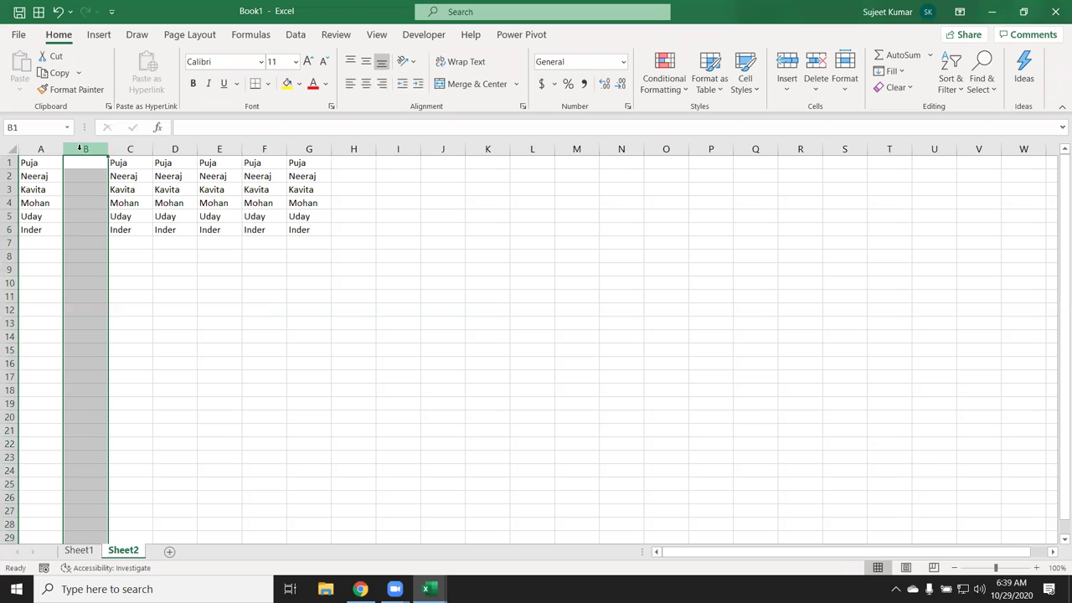
pyautogui.hotkey('ctrl', '-')
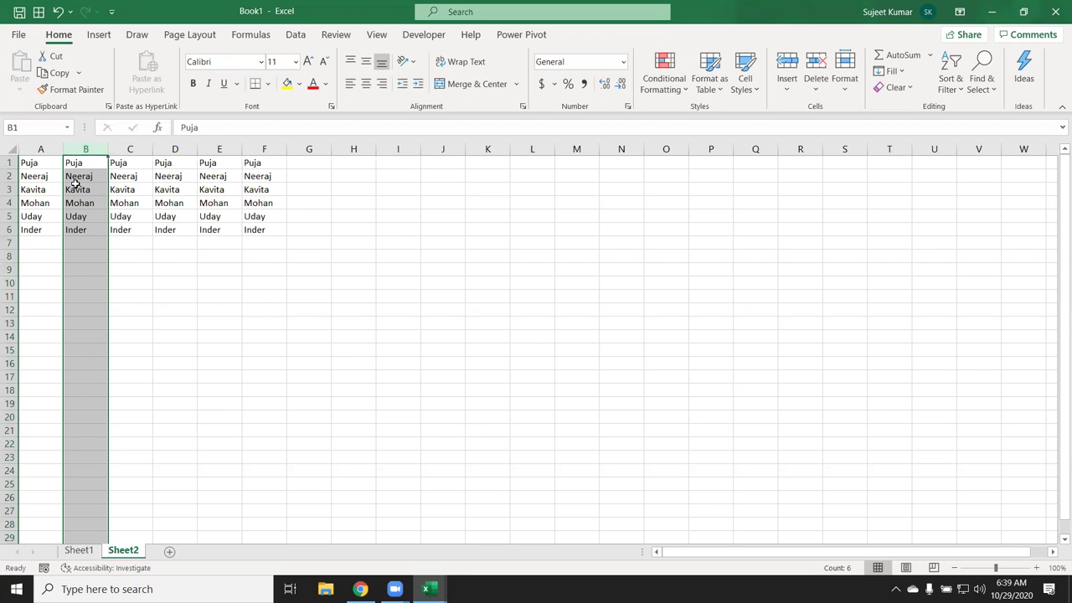
pyautogui.hotkey('alt', 'Tab')
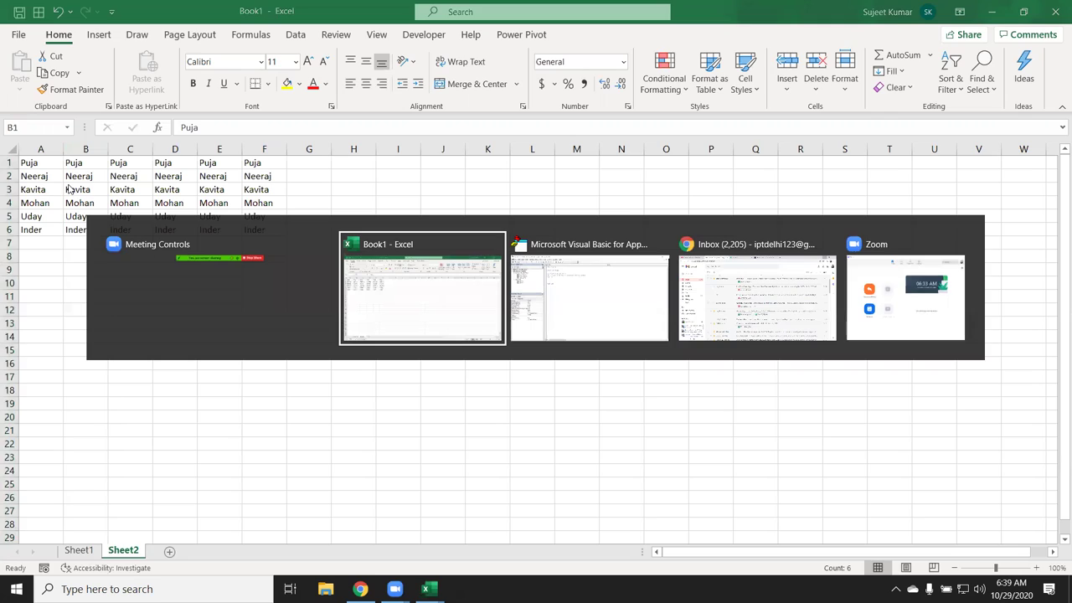
# Below loop_ in Module2, declare a new Sub loo_1() macro
pyautogui.hotkey('alt', 'F11')
pyautogui.click(267, 219)
pyautogui.press('Return')
pyautogui.write('subloo_1()')
pyautogui.press('Return')
pyautogui.press('Return')
pyautogui.press('Return')
pyautogui.press('Return')
# Inside loo_1, add Dim r As Range and For Each r In Selection
pyautogui.click(288, 225)
pyautogui.click(270, 238)
pyautogui.write('dim r as ')
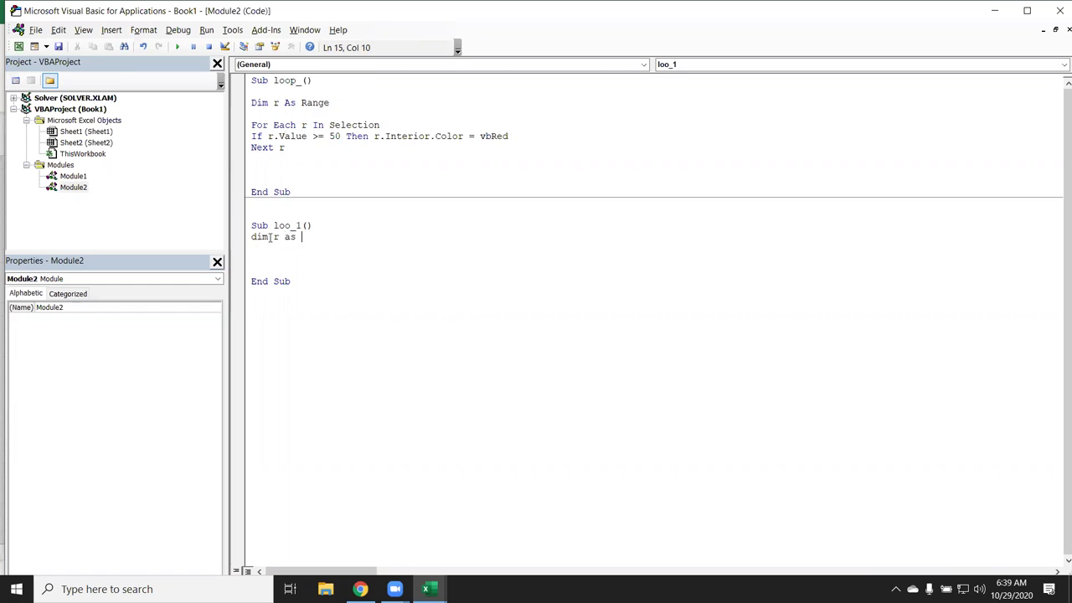
pyautogui.write('ra')
pyautogui.press('Tab')
pyautogui.press('Return')
pyautogui.press('Return')
pyautogui.write('for each r ')
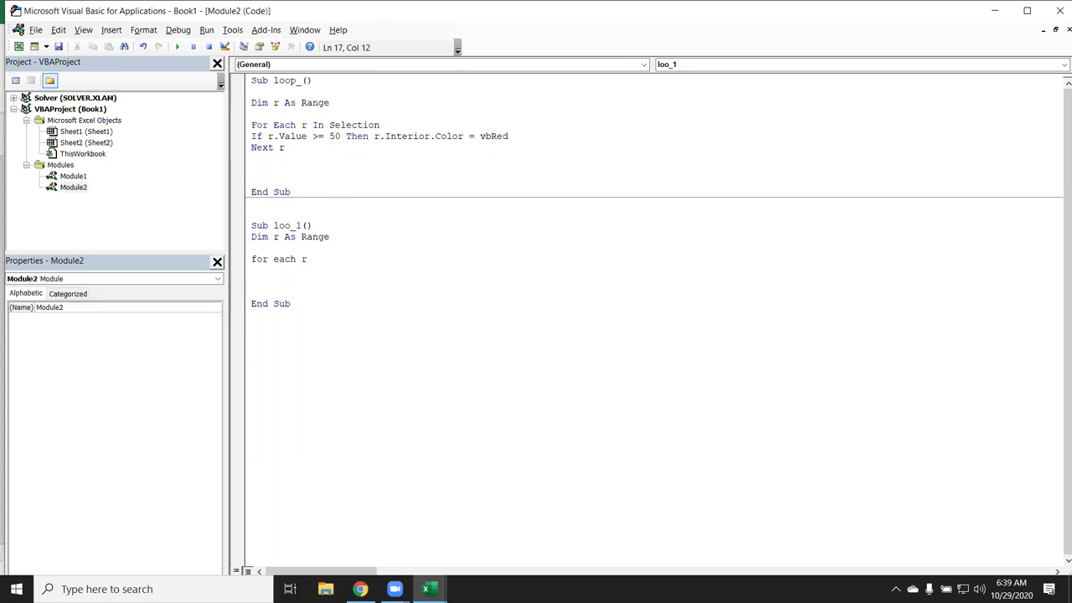
pyautogui.write('in selectio')
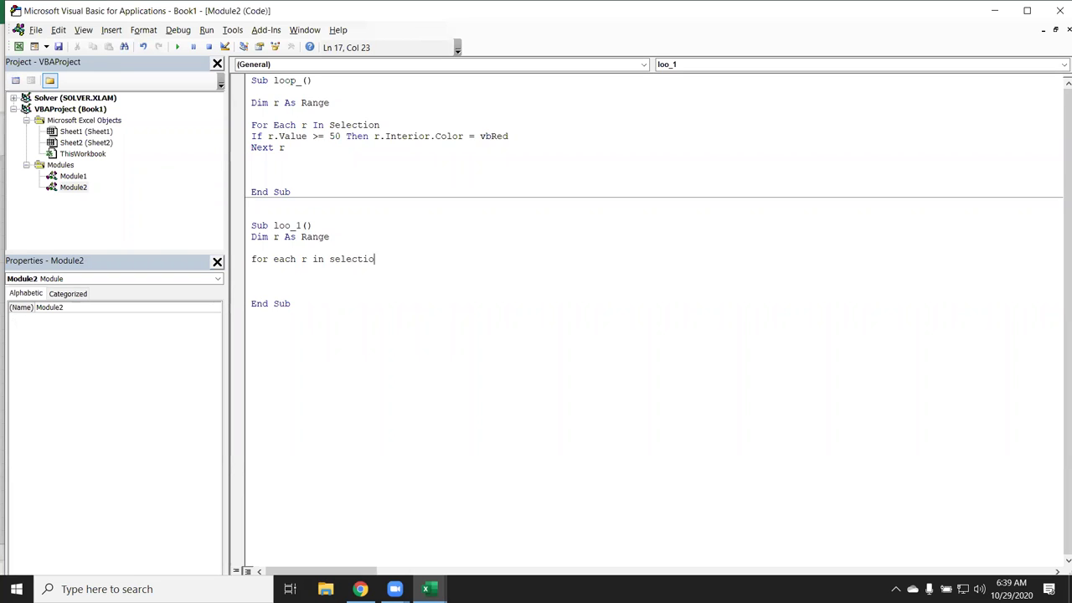
pyautogui.write('n')
pyautogui.press('Return')
# Select cell F5 on Sheet2 in Excel, then return to the VBA editor
pyautogui.hotkey('alt', 'Tab')
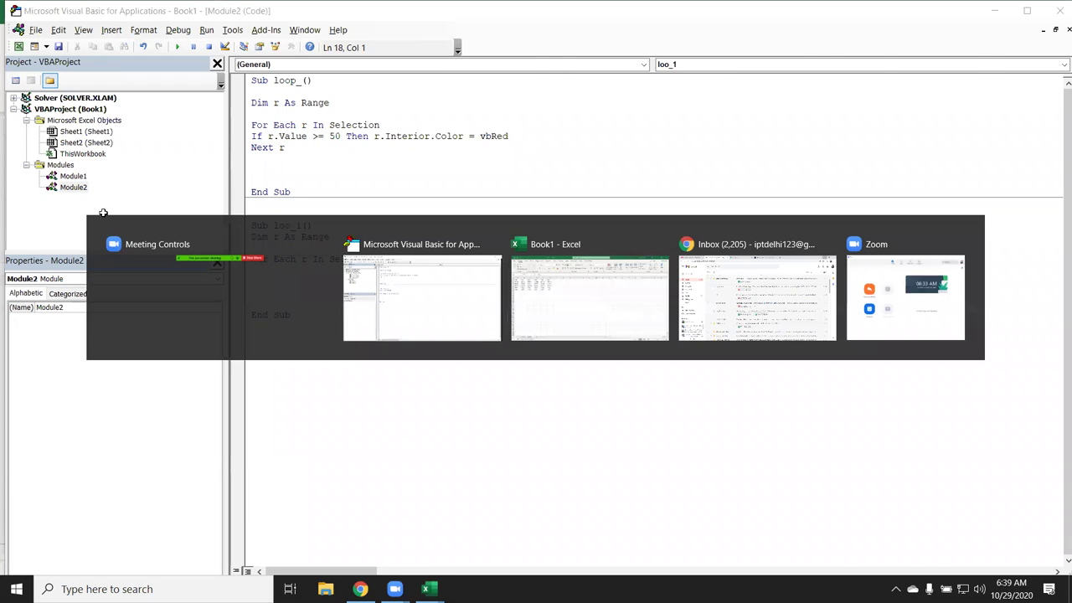
pyautogui.click(25, 163)
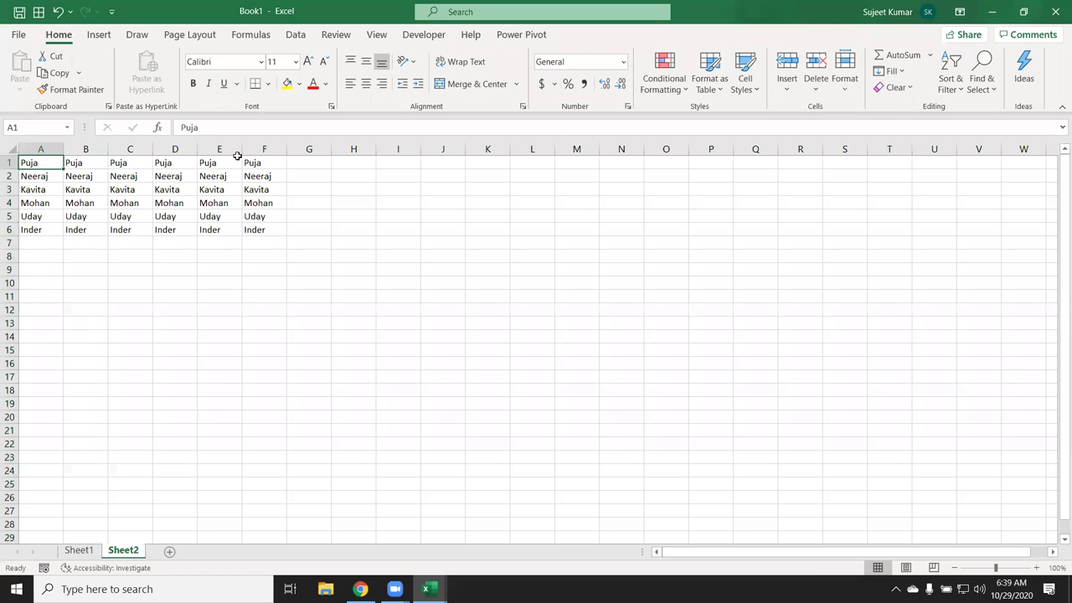
pyautogui.click(252, 219)
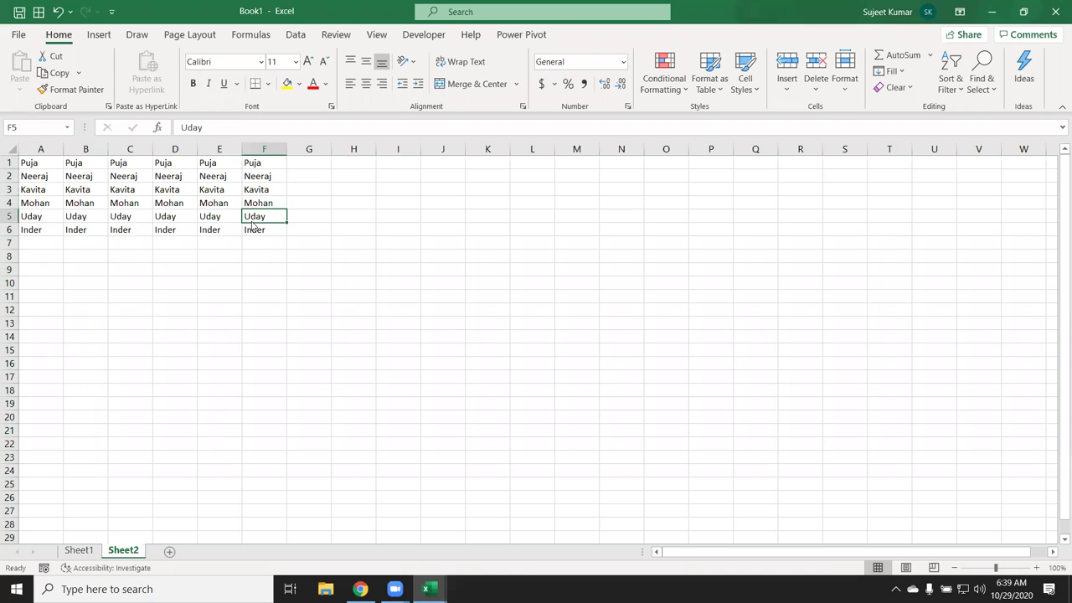
pyautogui.hotkey('alt', 'Tab')
pyautogui.hotkey('alt', 'Tab')
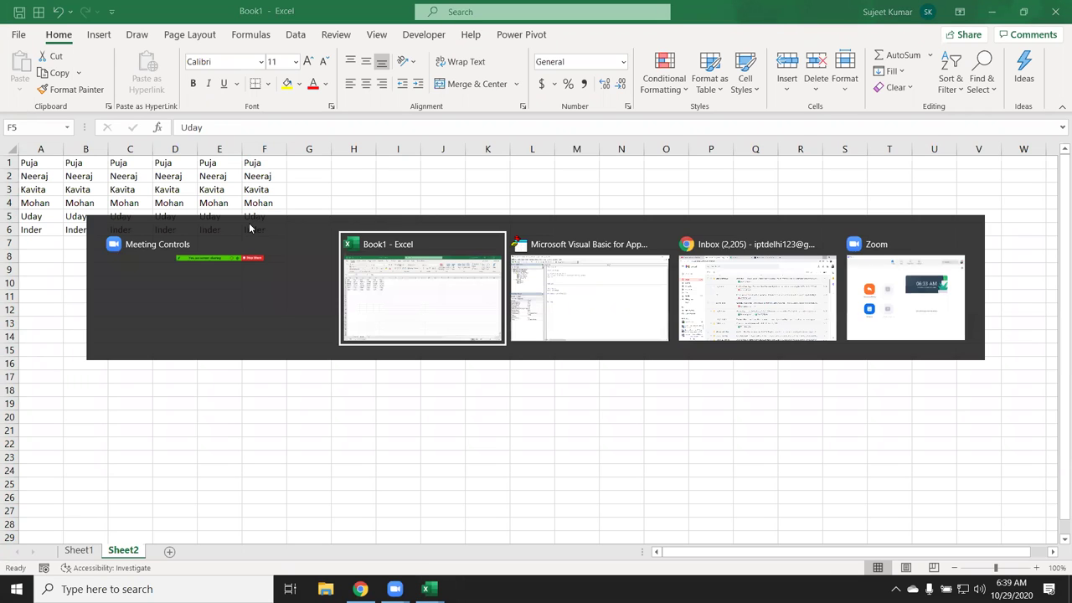
pyautogui.hotkey('alt', 'Tab')
pyautogui.hotkey('alt', 'Tab')
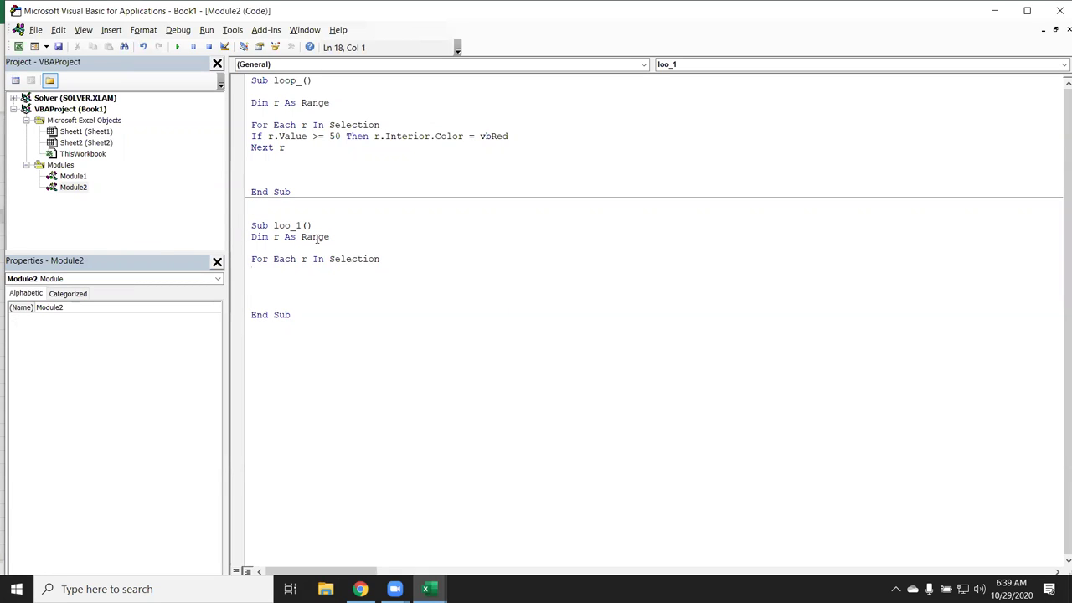
# Try Range("A1:F6") in the loo_1 loop line, then paste Selection back in its place
pyautogui.doubleClick(376, 261)
pyautogui.write('range')
pyautogui.write('("A1')
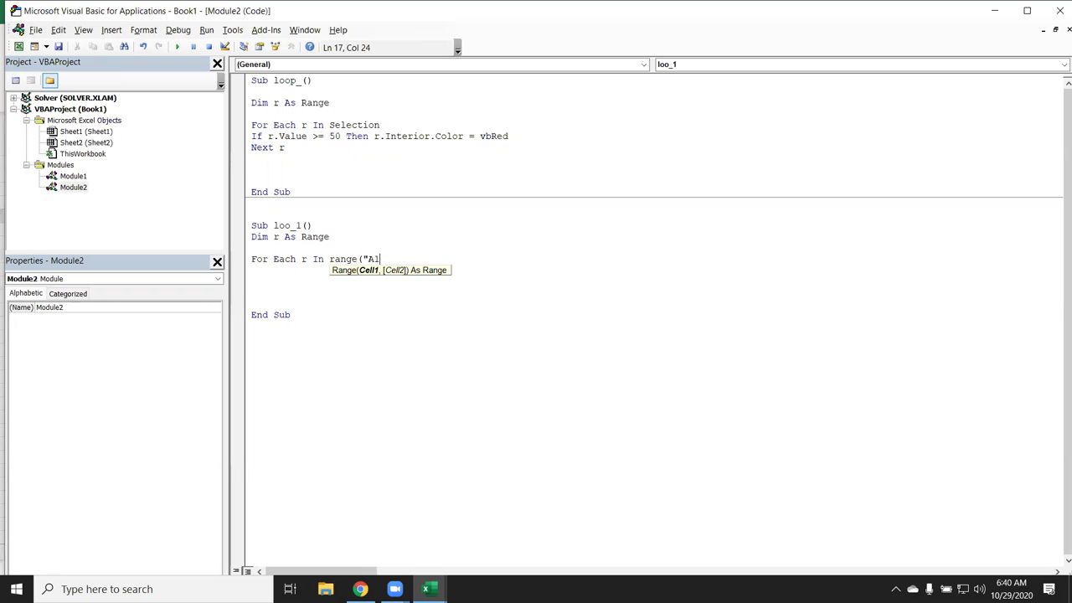
pyautogui.write(':F6")')
pyautogui.click(377, 292)
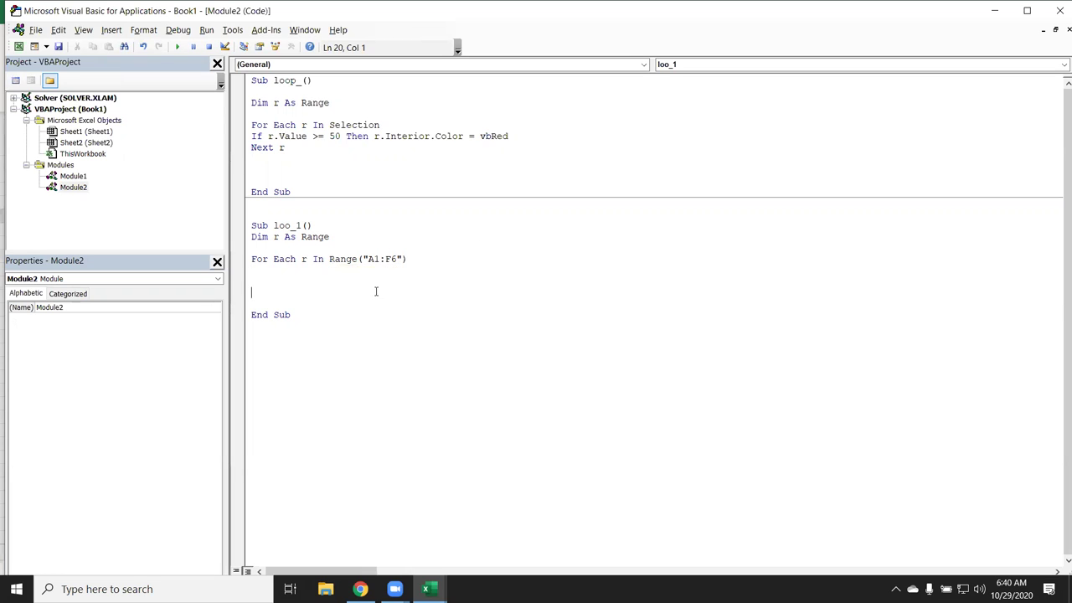
pyautogui.click(355, 253)
pyautogui.doubleClick(355, 255)
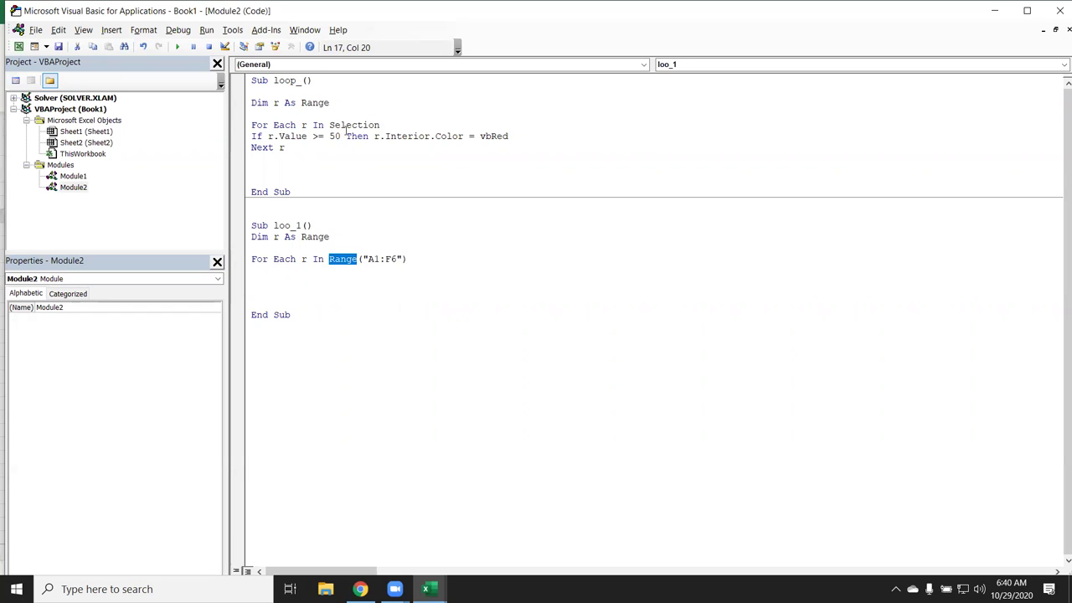
pyautogui.doubleClick(347, 128)
pyautogui.hotkey('ctrl', 'c')
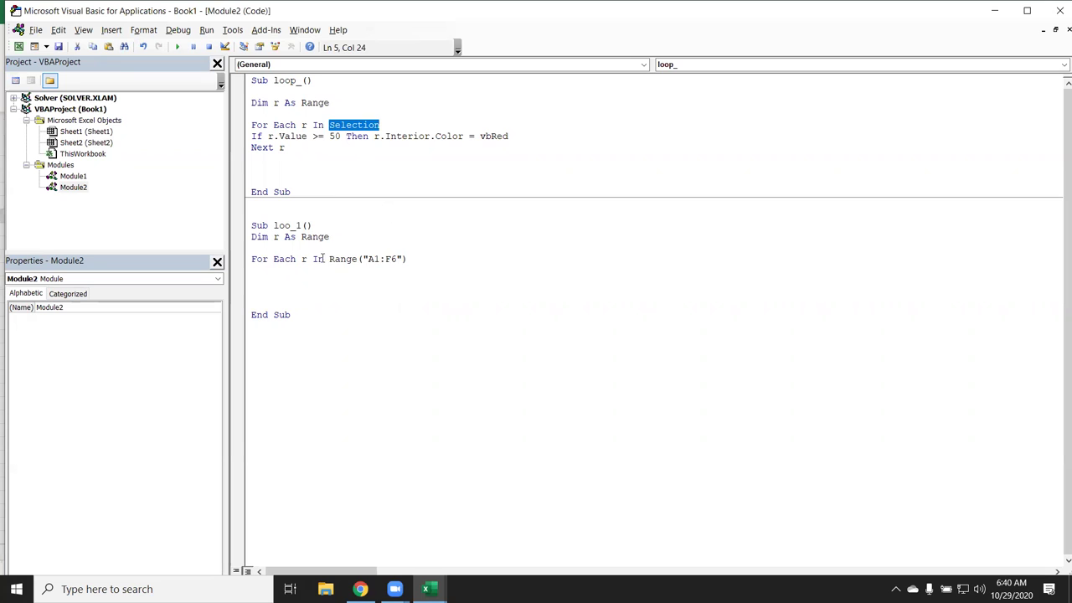
pyautogui.moveTo(328, 258); pyautogui.dragTo(419, 268)
pyautogui.hotkey('ctrl', 'v')
# Close the loo_1 loop with Next r and open a blank line for its body
pyautogui.click(323, 269)
pyautogui.press('Return')
pyautogui.write('next r')
pyautogui.press('Up')
pyautogui.press('Return')
pyautogui.press('Up')
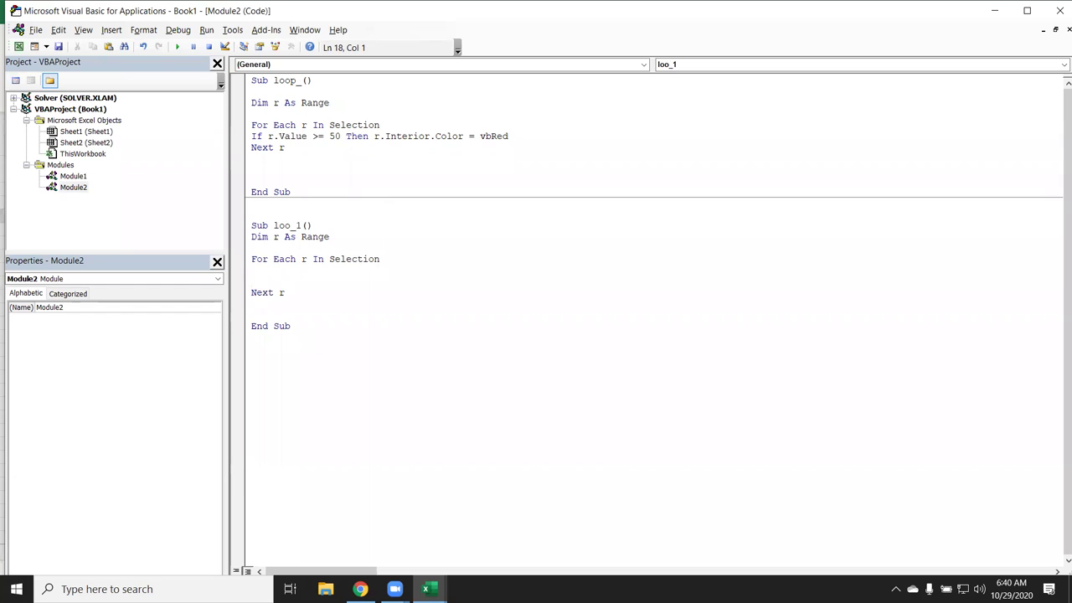
# Write the loop body r.Value = UCase(r.Value) and return to Excel
pyautogui.write('r.v')
pyautogui.press('Tab')
pyautogui.write('=ucase(')
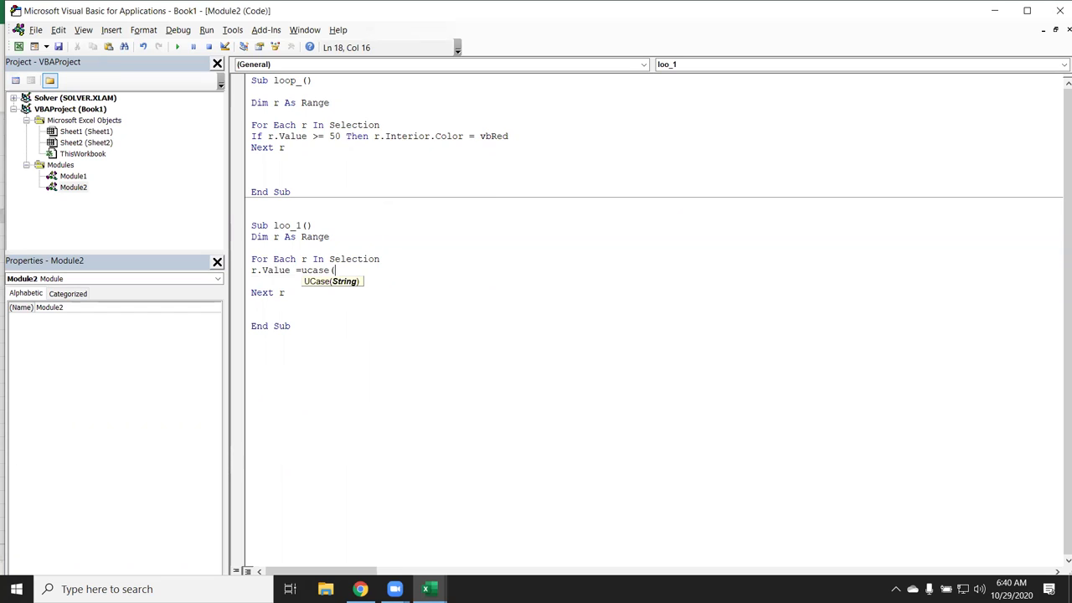
pyautogui.write('r.valu')
pyautogui.press('Tab')
pyautogui.write(')')
pyautogui.click(320, 296)
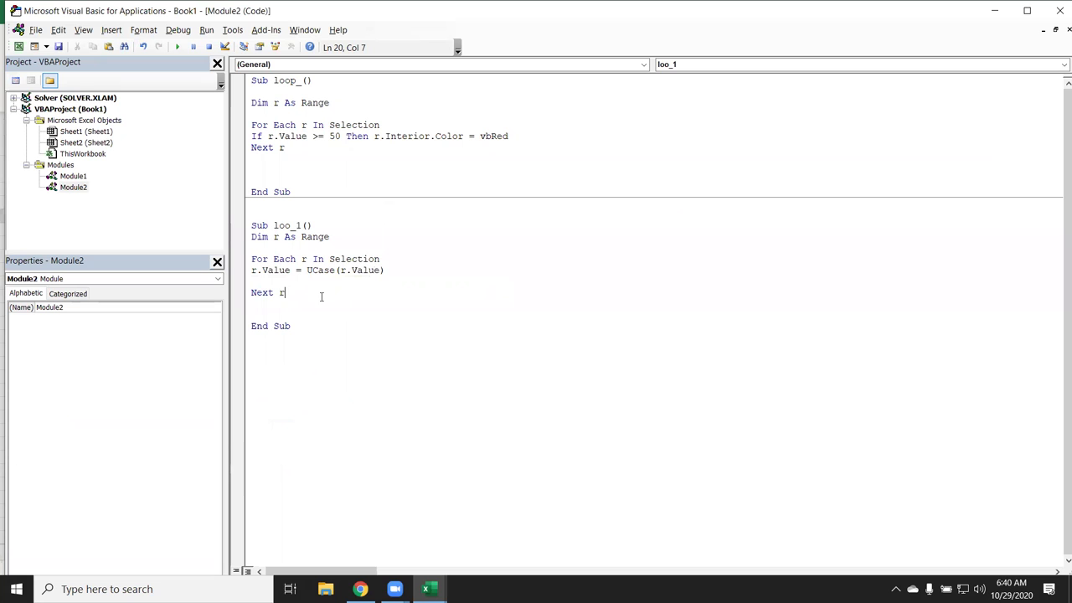
pyautogui.hotkey('alt', 'F11')
# Select A1:F6 and run the loo_1 macro to uppercase every name
pyautogui.moveTo(48, 174)
pyautogui.mouseDown()
pyautogui.moveTo(149, 228)
pyautogui.moveTo(182, 217)
pyautogui.mouseUp()
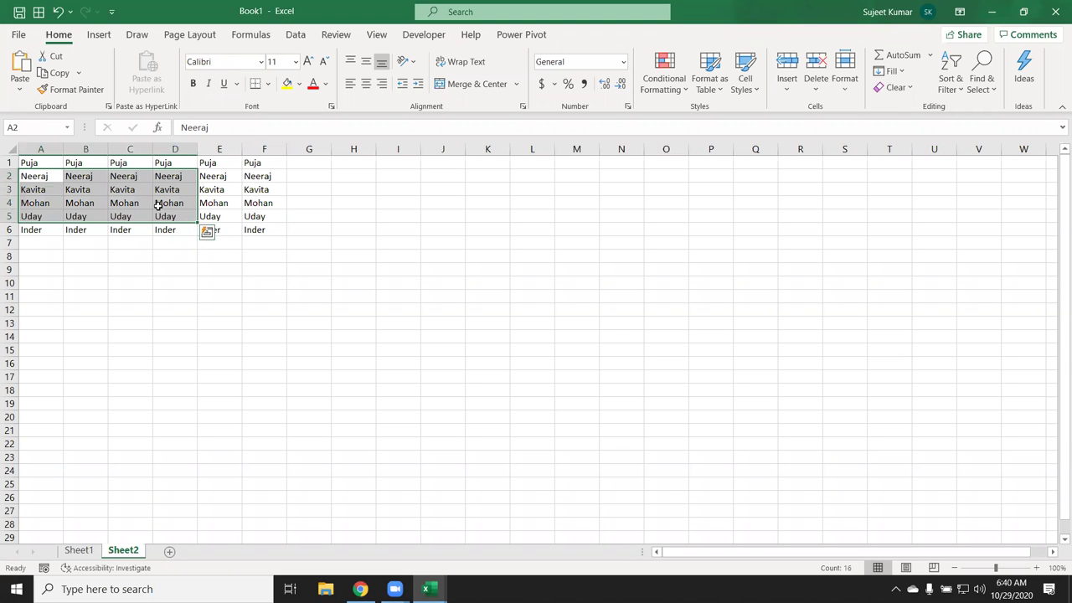
pyautogui.moveTo(32, 162); pyautogui.dragTo(248, 231)
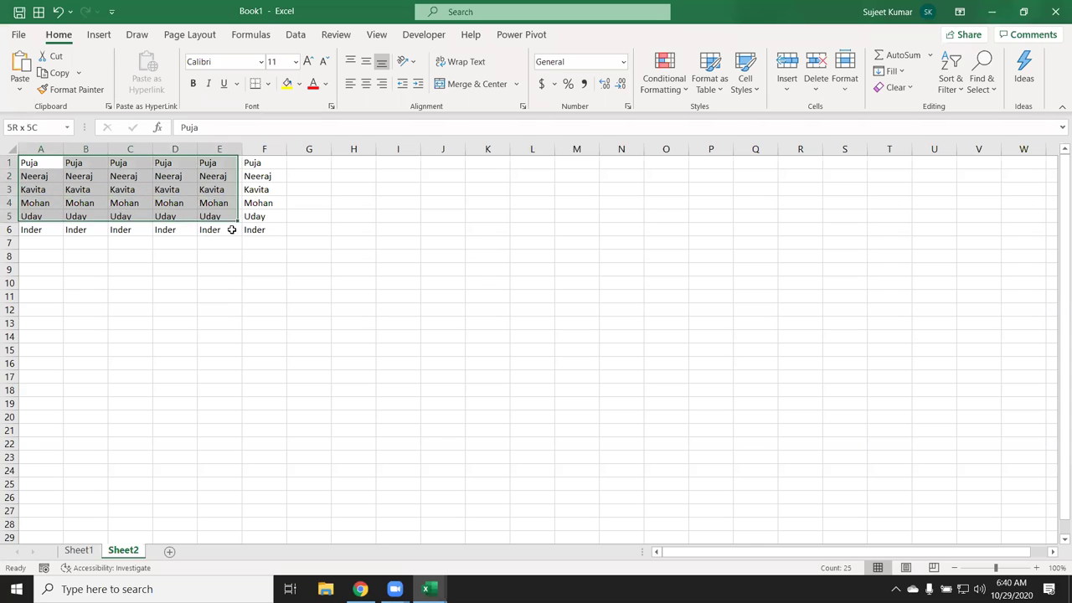
pyautogui.click(423, 36)
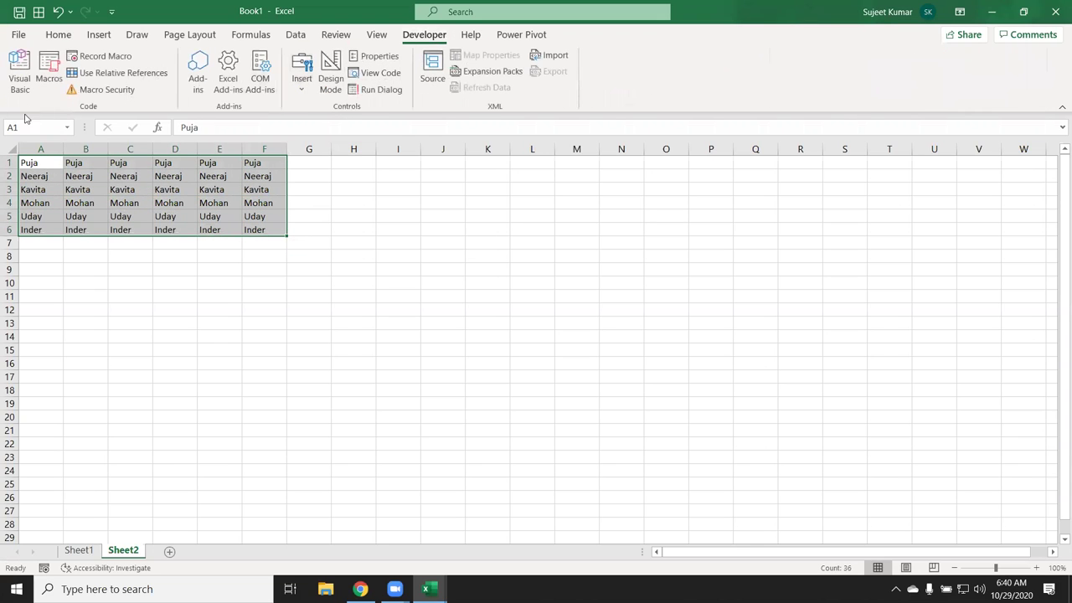
pyautogui.click(46, 94)
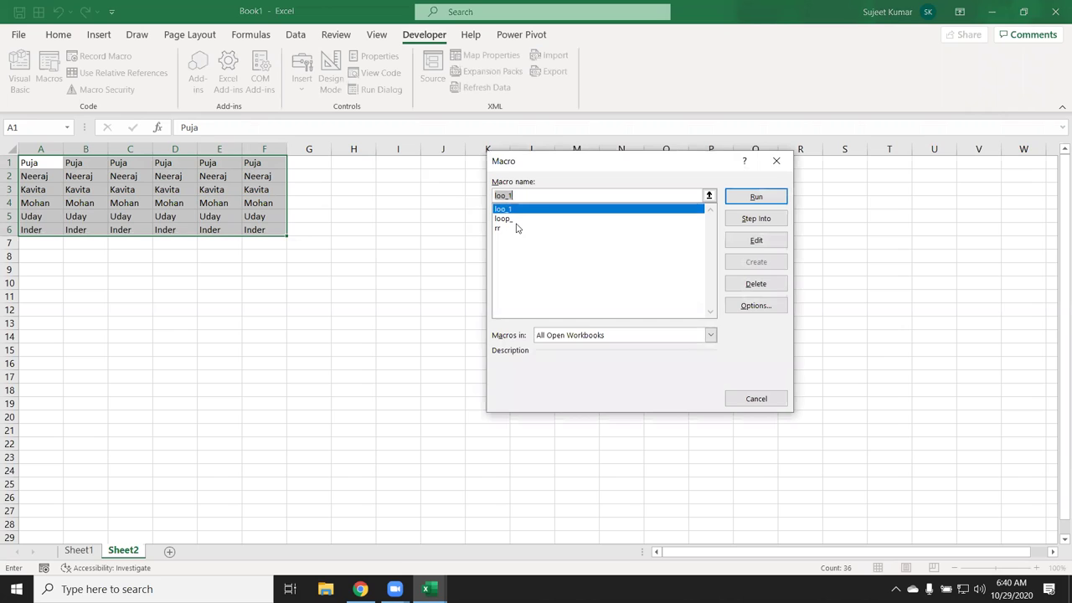
pyautogui.click(756, 196)
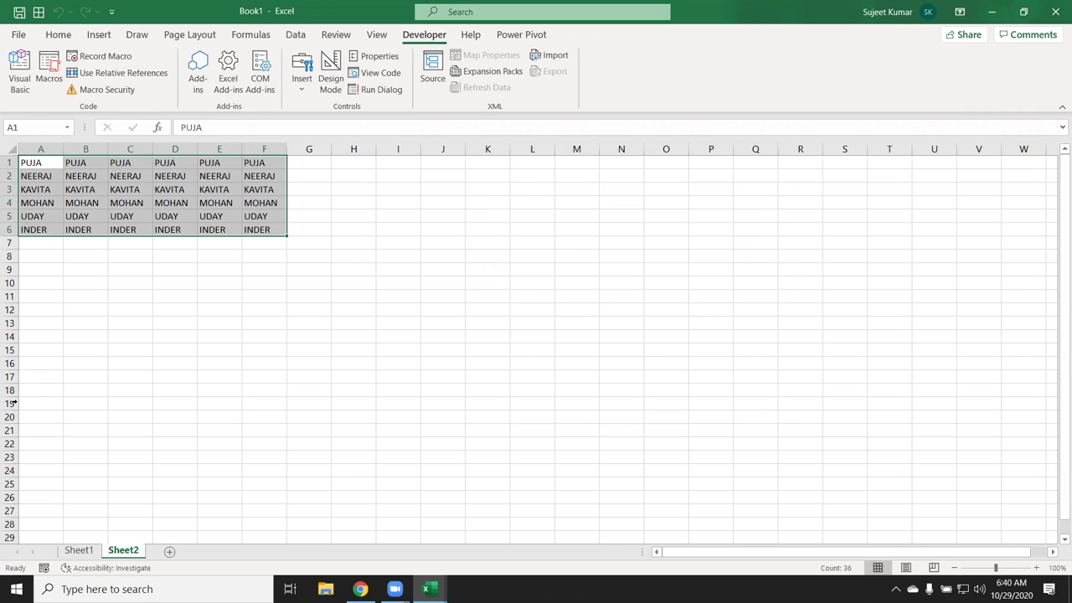
# Add worksheets Sheet3 through Sheet8, then go back to Sheet1 and the VBA editor
pyautogui.click(171, 551)
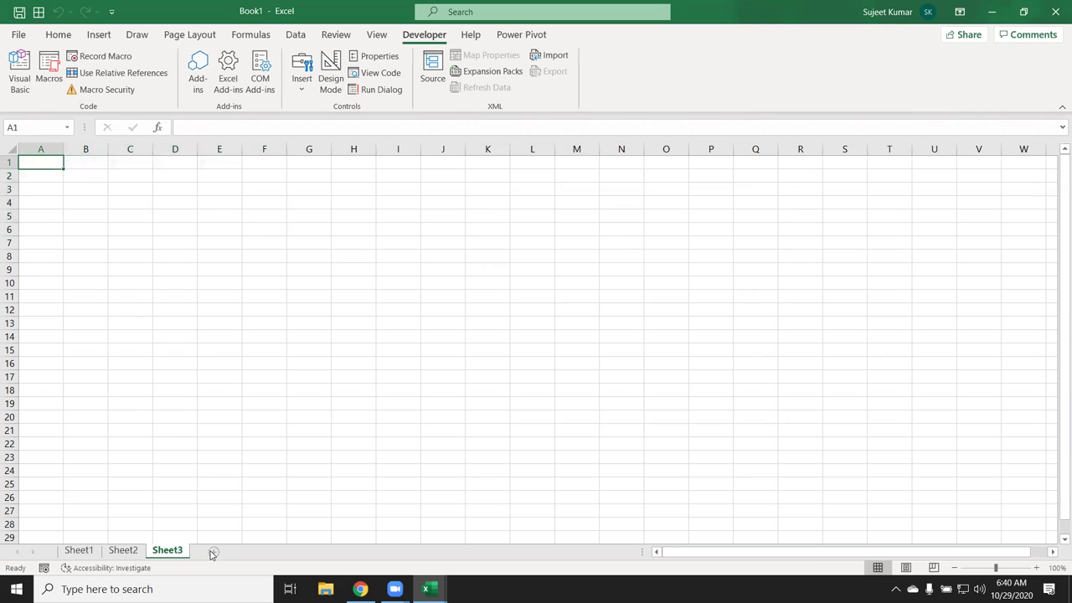
pyautogui.click(212, 552)
pyautogui.click(257, 551)
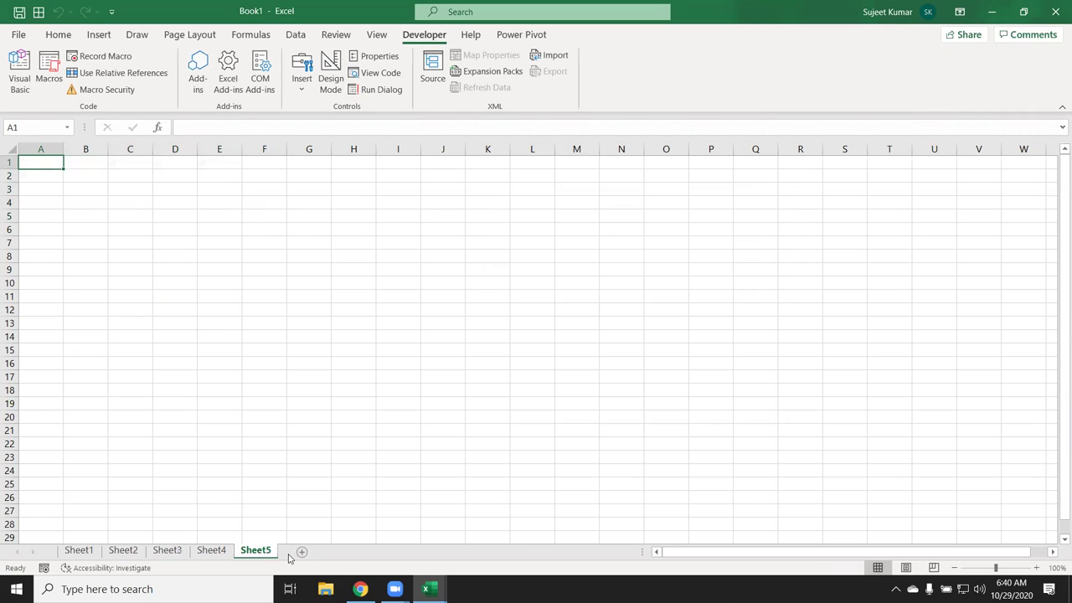
pyautogui.click(302, 551)
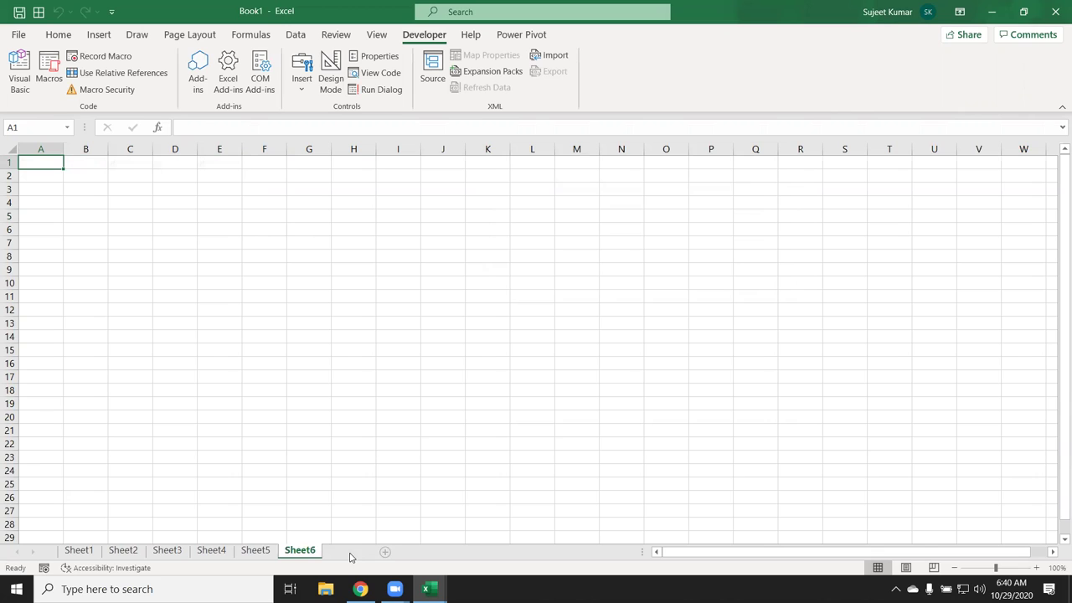
pyautogui.click(387, 552)
pyautogui.click(79, 552)
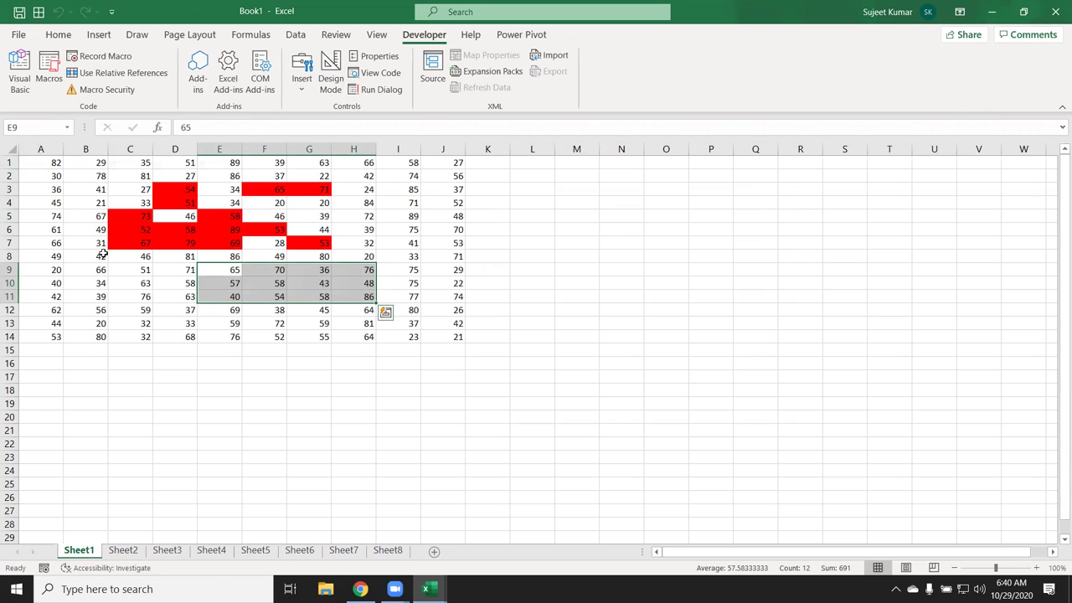
pyautogui.hotkey('alt', 'F11')
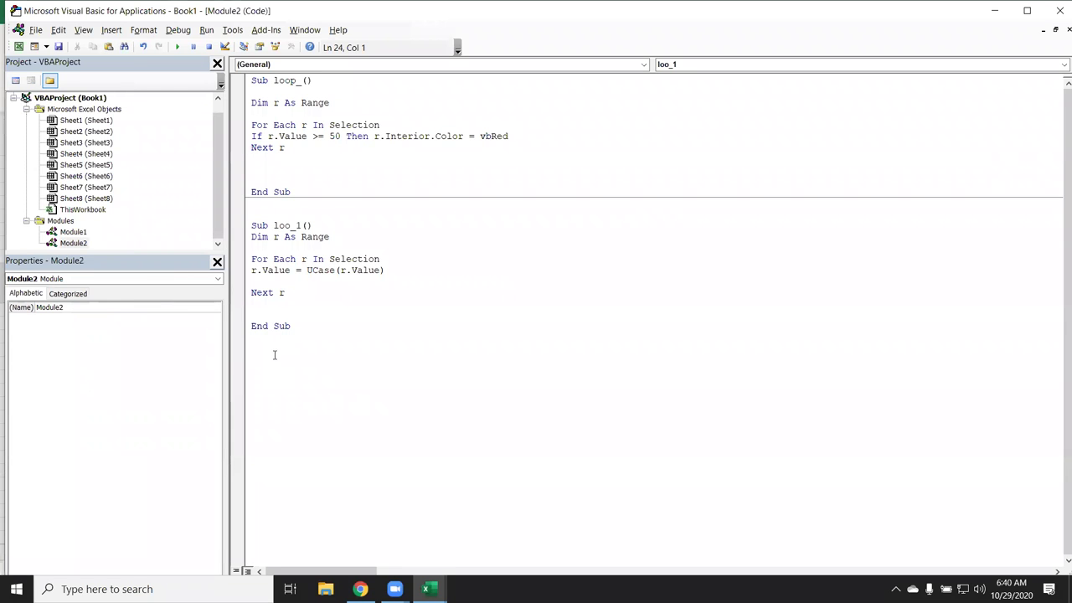
# Create Sub loop_2 and declare w As Worksheet
pyautogui.write('sub')
pyautogui.write('loop_2')
pyautogui.write('()')
pyautogui.press('Return')
pyautogui.press('Return')
pyautogui.press('Return')
pyautogui.press('Return')
pyautogui.press('Up')
pyautogui.press('Up')
pyautogui.press('Up')
pyautogui.write('dim w as work')
pyautogui.press('Down')
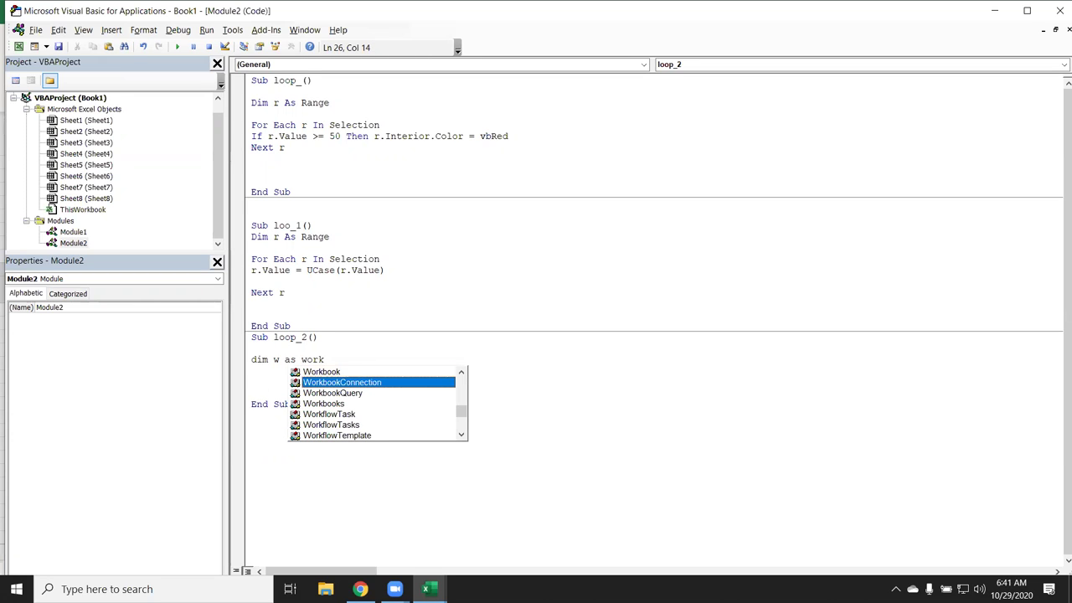
pyautogui.press('Up')
pyautogui.write('s')
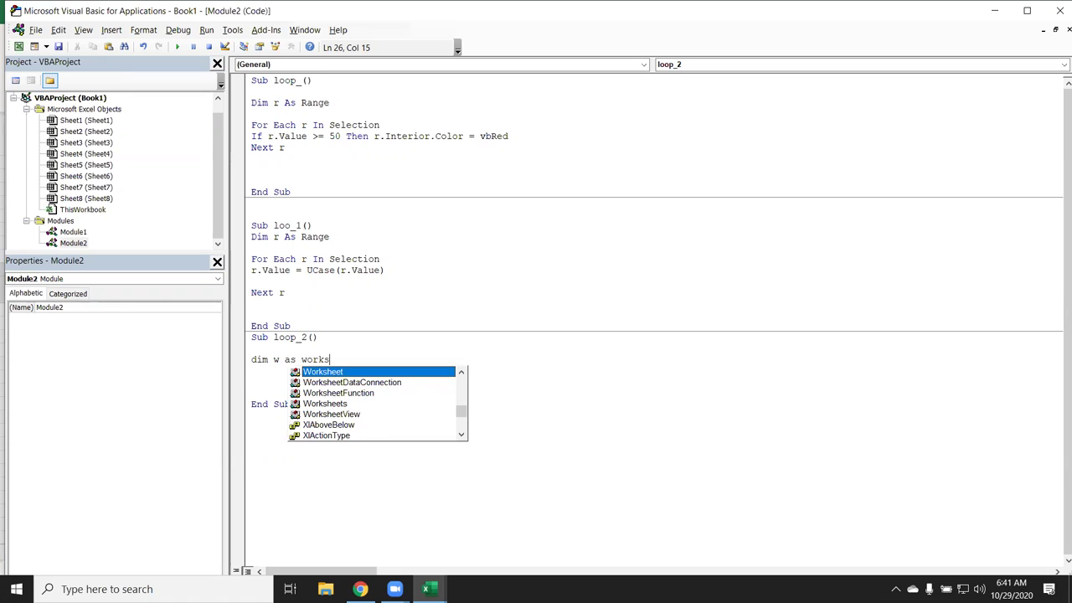
pyautogui.press('Return')
pyautogui.press('Return')
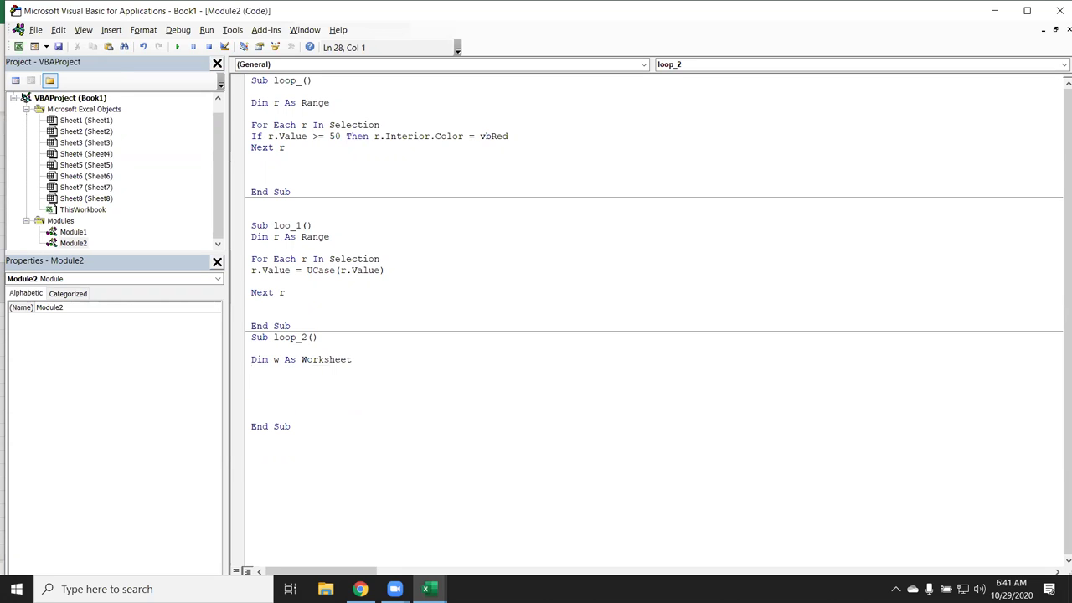
# Add the line For Each w In ActiveWorkbook.Worksheets
pyautogui.write('for each w in activeworkbooks.')
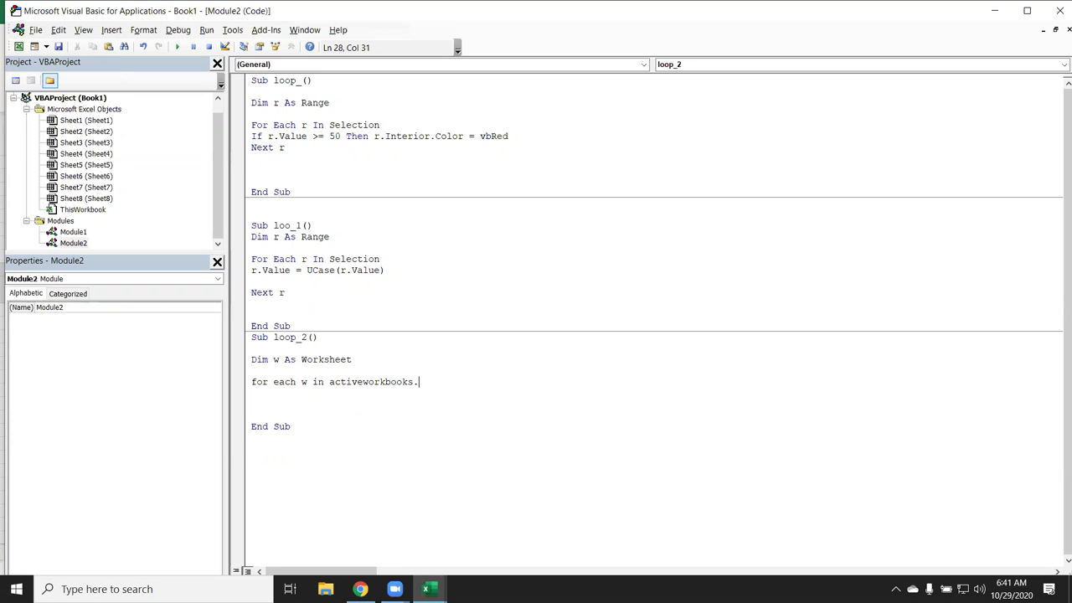
pyautogui.press('BackSpace')
pyautogui.write('.')
pyautogui.press('BackSpace')
pyautogui.press('BackSpace')
pyautogui.write('.')
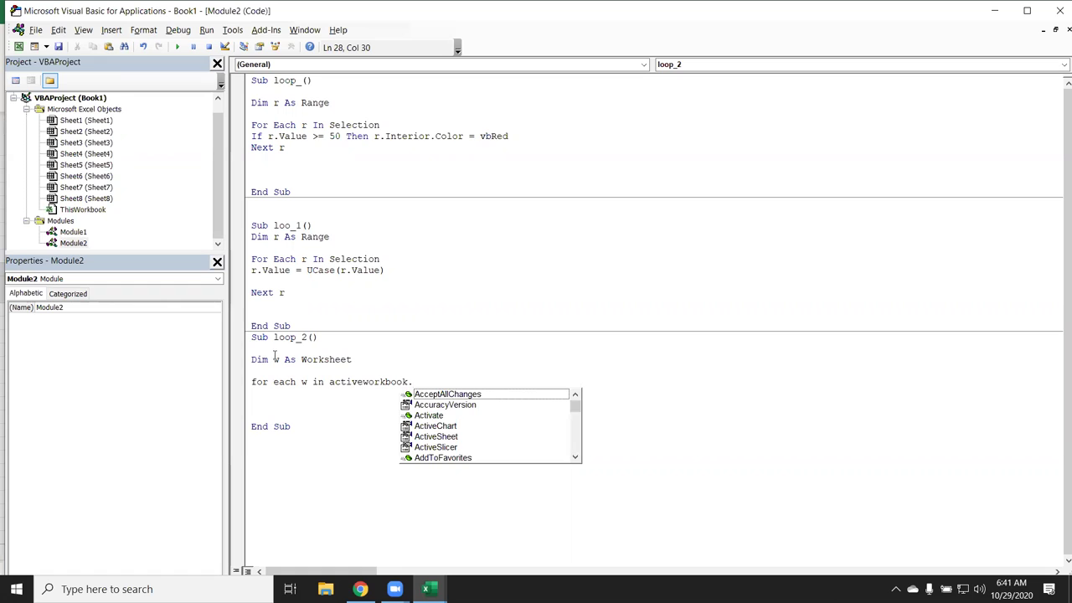
pyautogui.write('wo')
pyautogui.press('Down')
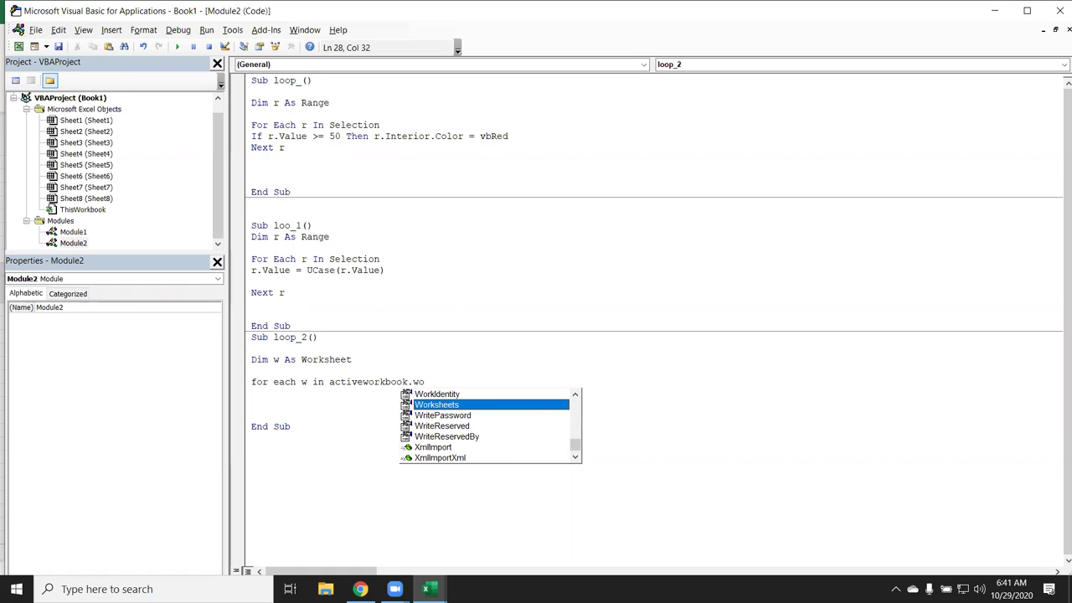
pyautogui.press('Tab')
# Close the loop with Next w, leaving a blank line inside it
pyautogui.click(346, 361)
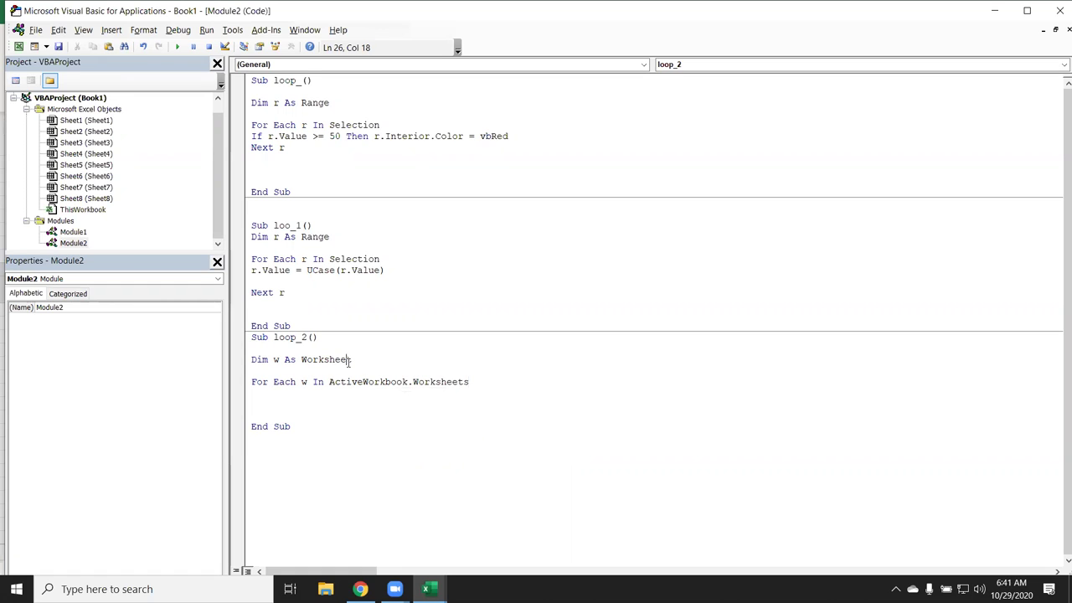
pyautogui.click(480, 383)
pyautogui.press('Return')
pyautogui.press('Return')
pyautogui.write('next')
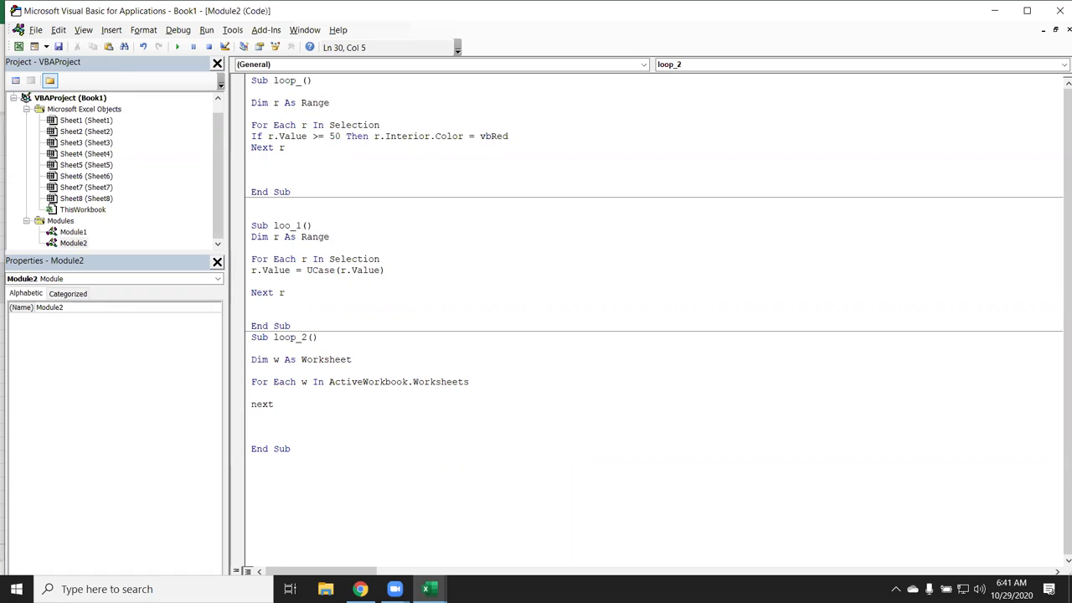
pyautogui.click(251, 393)
pyautogui.press('Return')
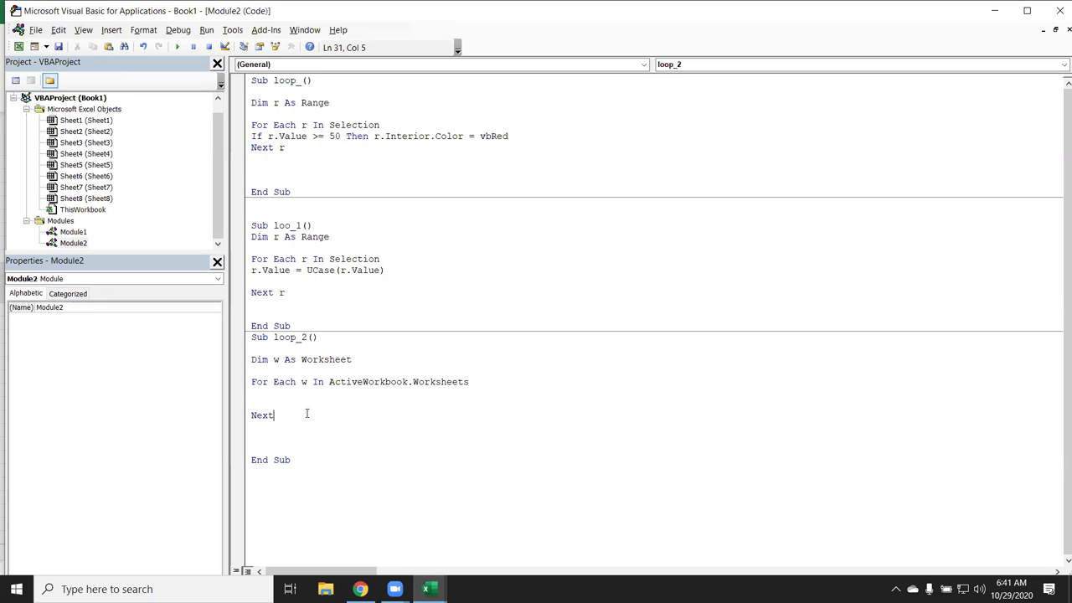
pyautogui.write(' w')
# Inside the loop, set w.Name = "Data" & r
pyautogui.click(286, 400)
pyautogui.click(284, 396)
pyautogui.write('.n')
pyautogui.press('Tab')
pyautogui.write('=')
pyautogui.write('"Data" ')
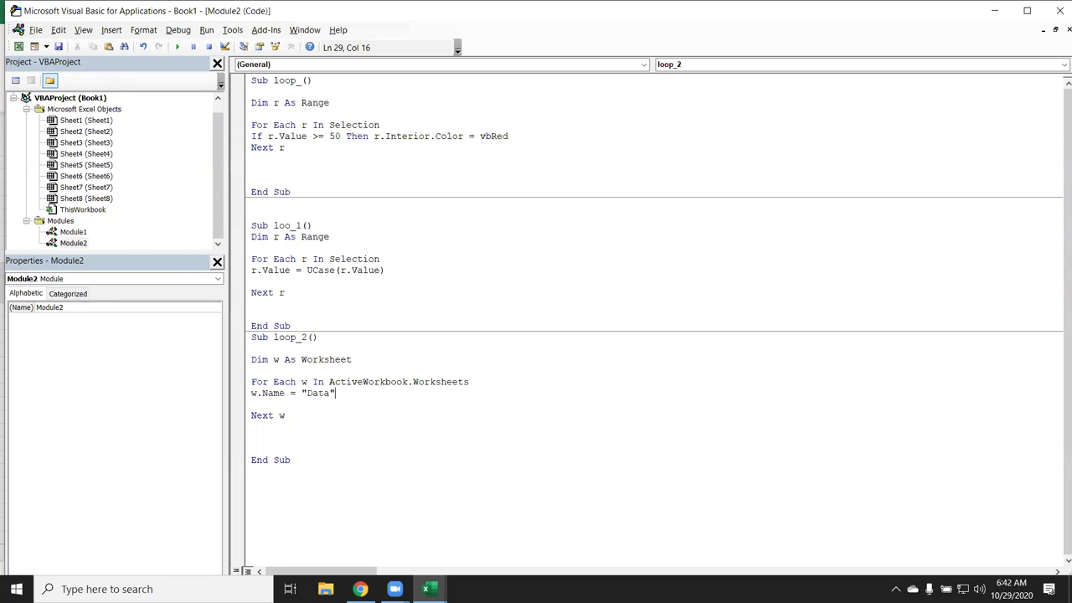
pyautogui.write('& ')
pyautogui.write('r')
# Declare the counter r As Long below the Worksheet declaration
pyautogui.click(251, 371)
pyautogui.press('Return')
pyautogui.press('Up')
pyautogui.write('dim r as ')
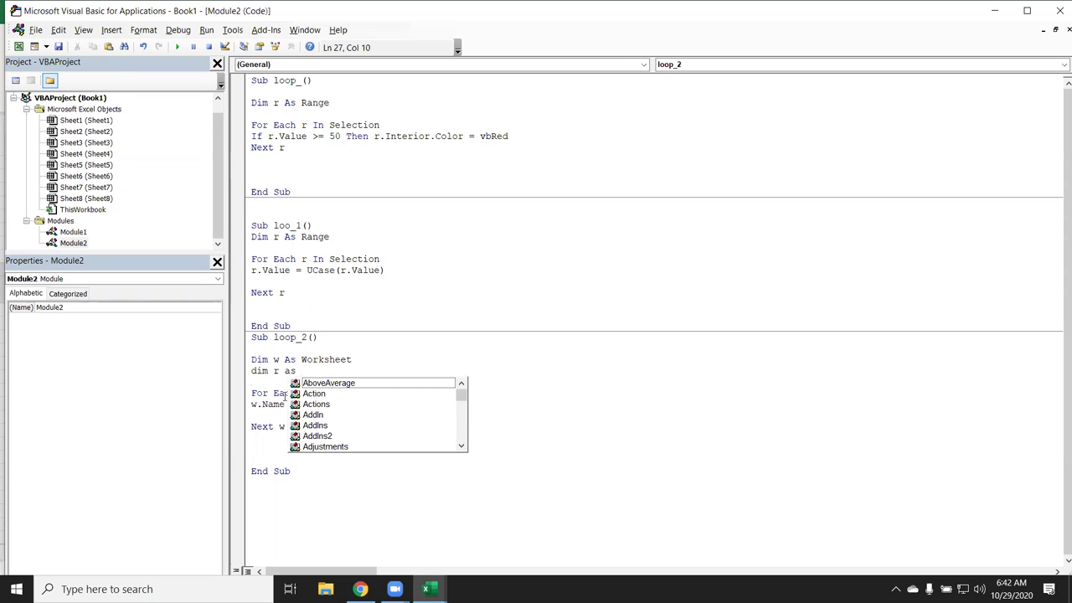
pyautogui.write('lo')
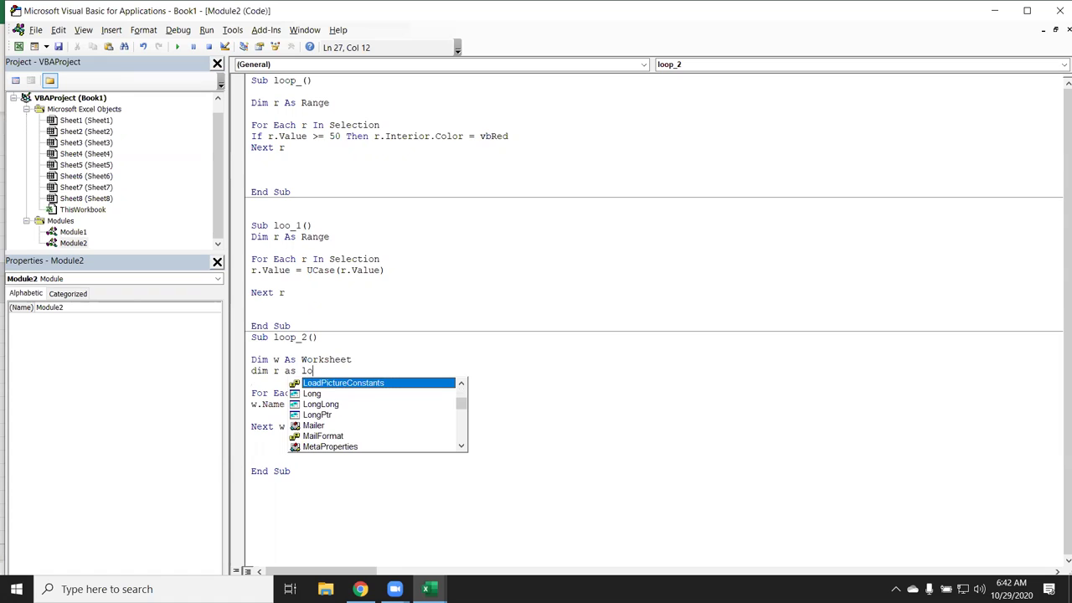
pyautogui.press('Down')
pyautogui.press('Tab')
# Add r = r + 1 just above the w.Name line
pyautogui.click(265, 404)
pyautogui.click(252, 404)
pyautogui.press('Return')
pyautogui.press('Up')
pyautogui.write('r=r+1')
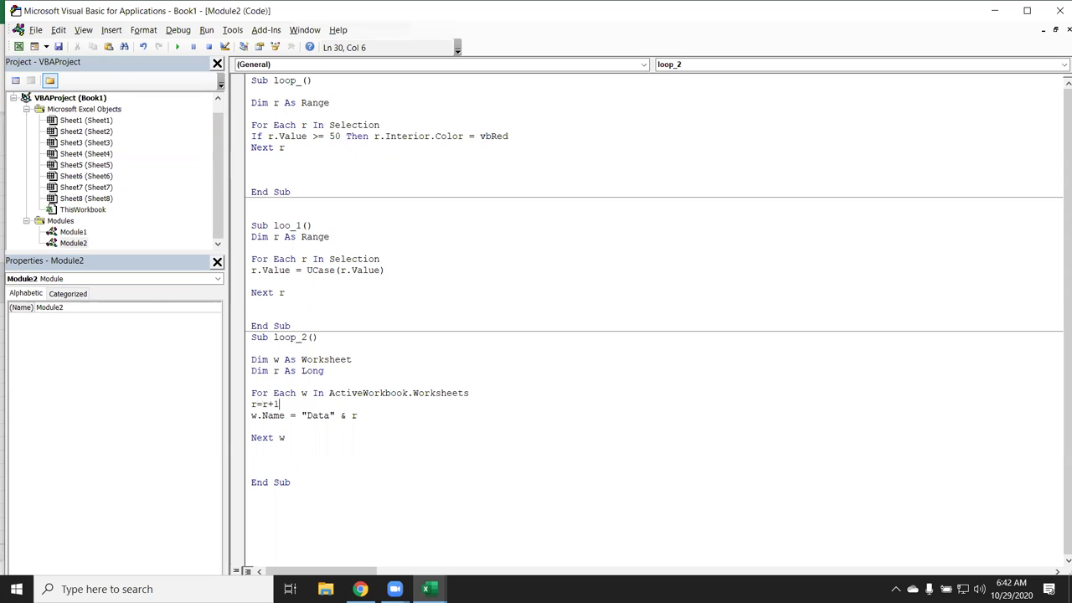
pyautogui.press('Down')
pyautogui.press('Down')
# Run loop_2 from the Macros list, check the Data2 and Data1 tabs, then return to the code
pyautogui.hotkey('alt', 'F11')
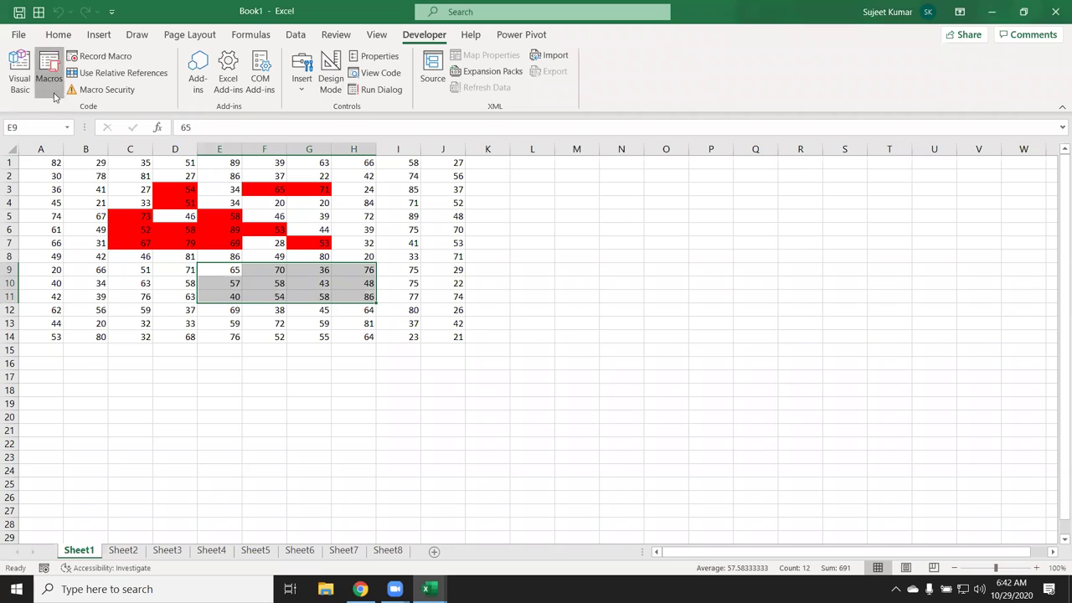
pyautogui.click(49, 75)
pyautogui.click(513, 229)
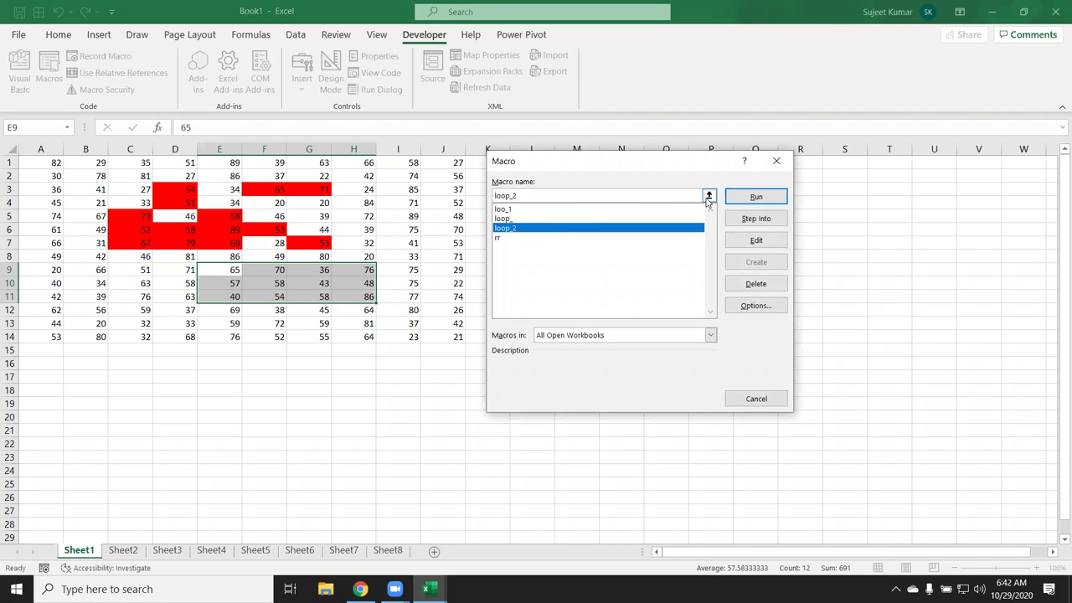
pyautogui.click(757, 198)
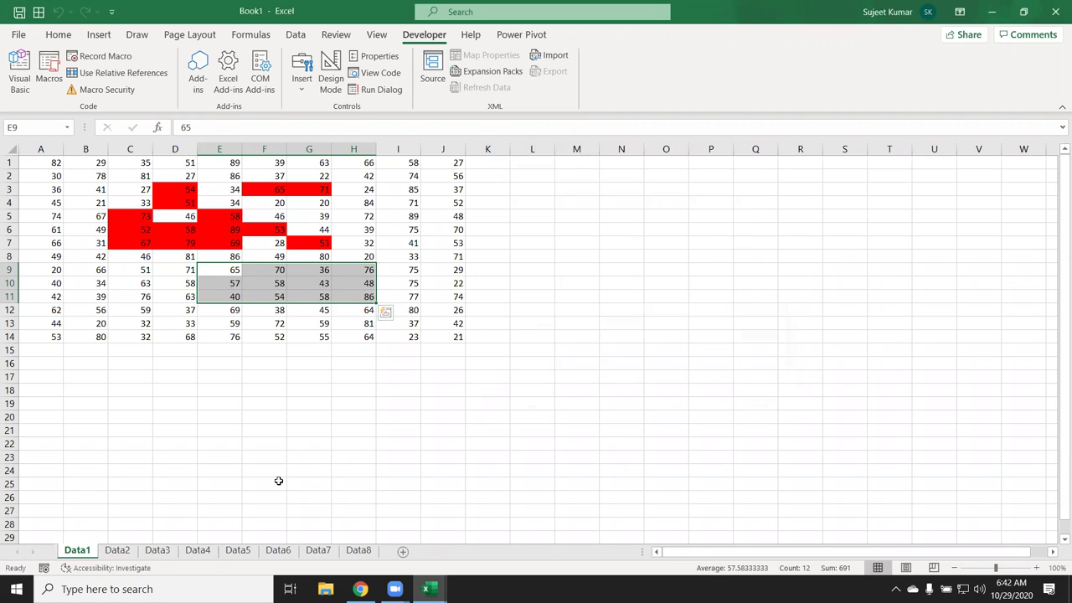
pyautogui.click(117, 551)
pyautogui.click(79, 551)
pyautogui.click(239, 377)
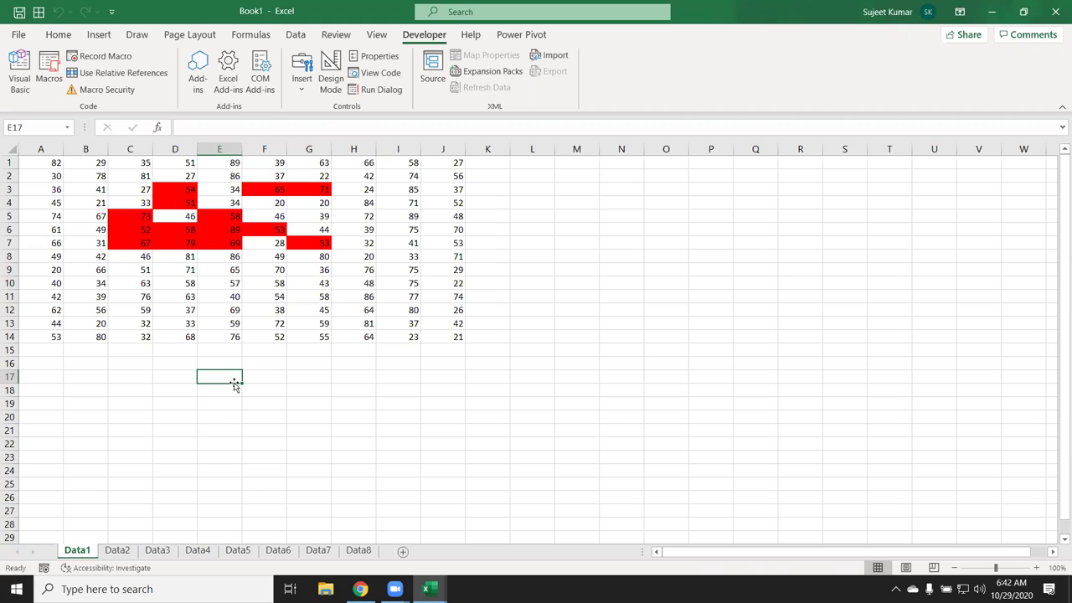
pyautogui.hotkey('alt', 'F11')
# Review the loop_2 and loo_1 procedures, then delete two blank lines below Next w
pyautogui.moveTo(311, 493); pyautogui.dragTo(247, 339)
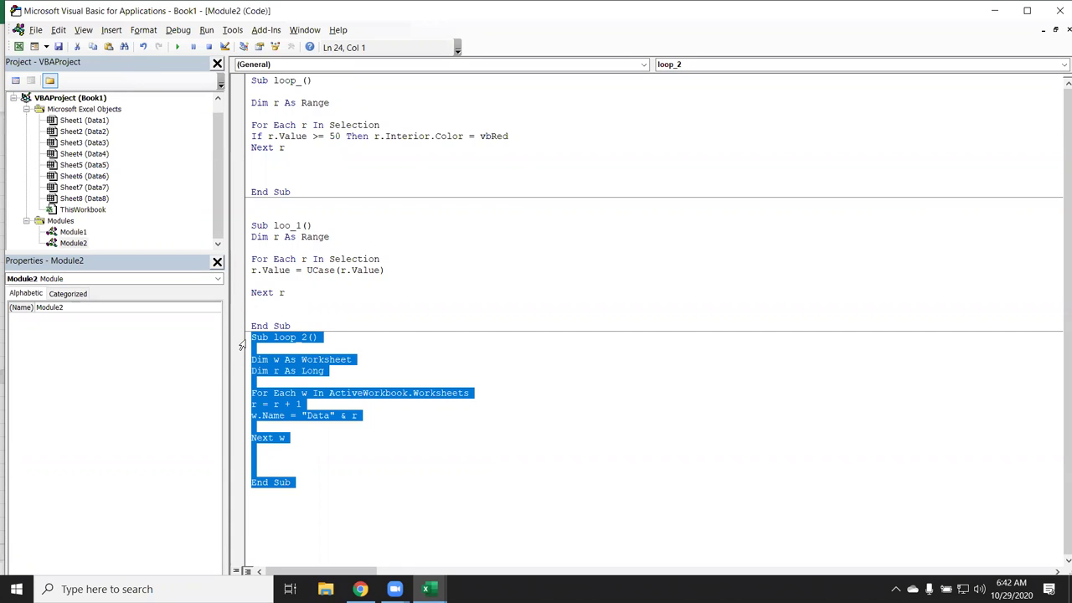
pyautogui.moveTo(297, 327); pyautogui.dragTo(251, 223)
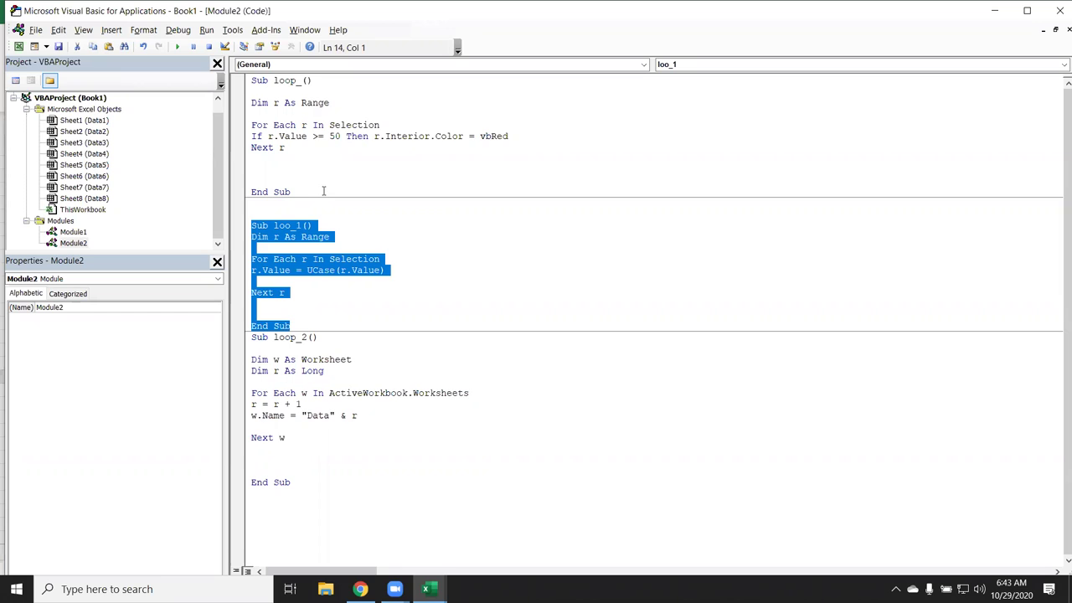
pyautogui.hotkey('ctrl', 'End')
pyautogui.click(273, 453)
pyautogui.press('Delete')
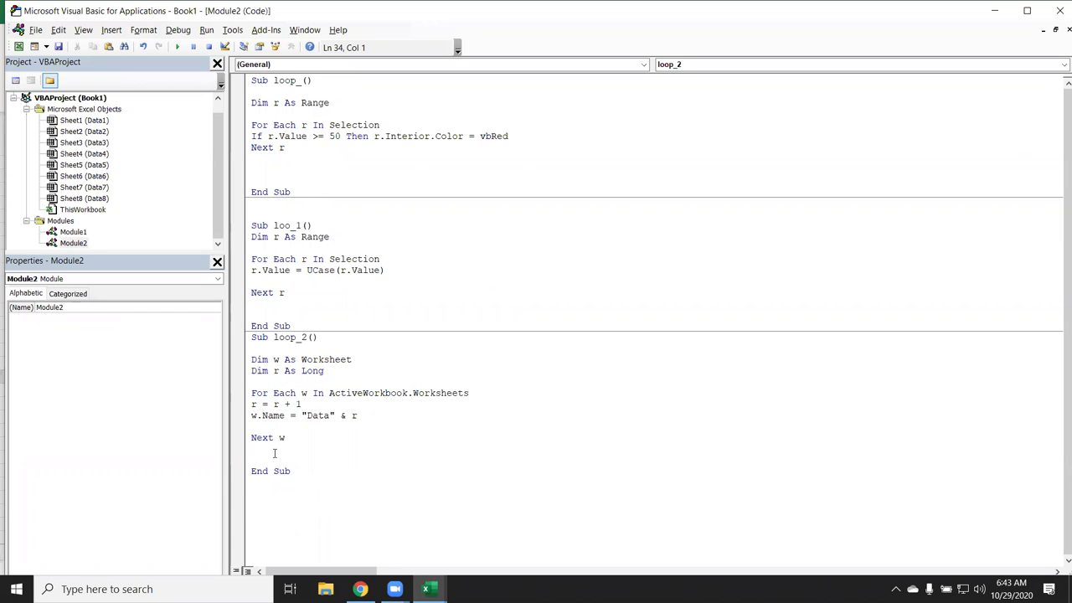
pyautogui.press('Delete')
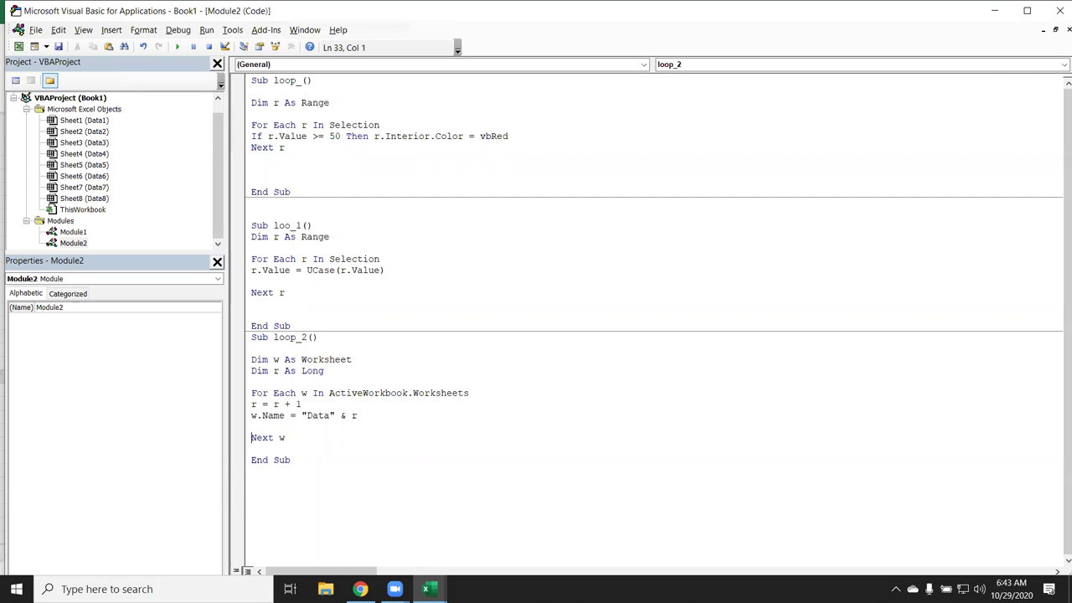
# In WhatsApp Web, open the contact's chat and download the shared Auto Genrate Tax Invoice Pdfcreated VBA.xlsm
pyautogui.click(360, 588)
pyautogui.scroll(3, 337, 252)
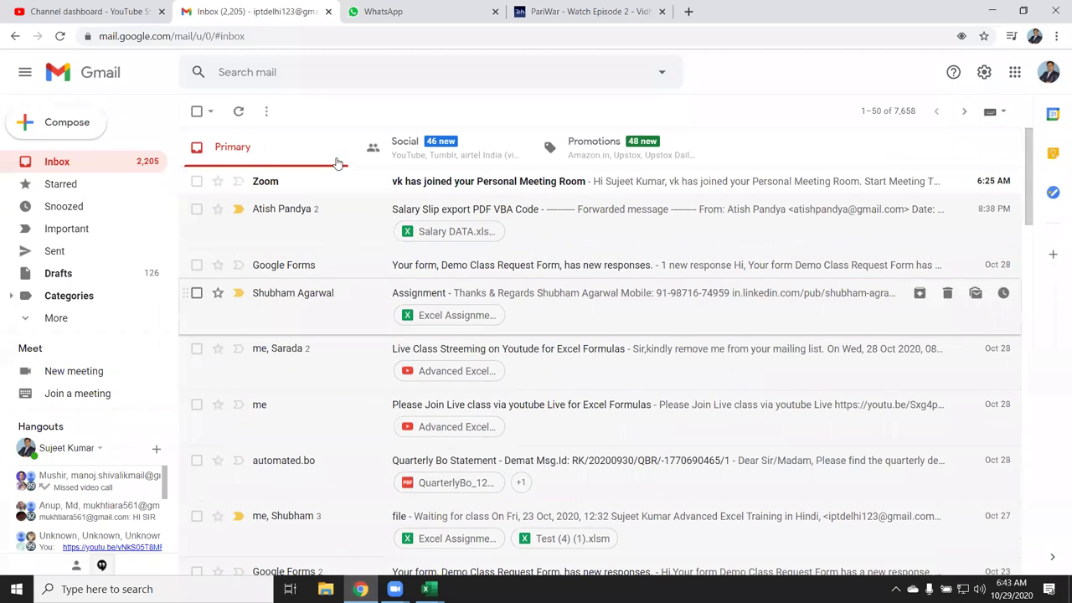
pyautogui.click(377, 12)
pyautogui.scroll(-2, 208, 373)
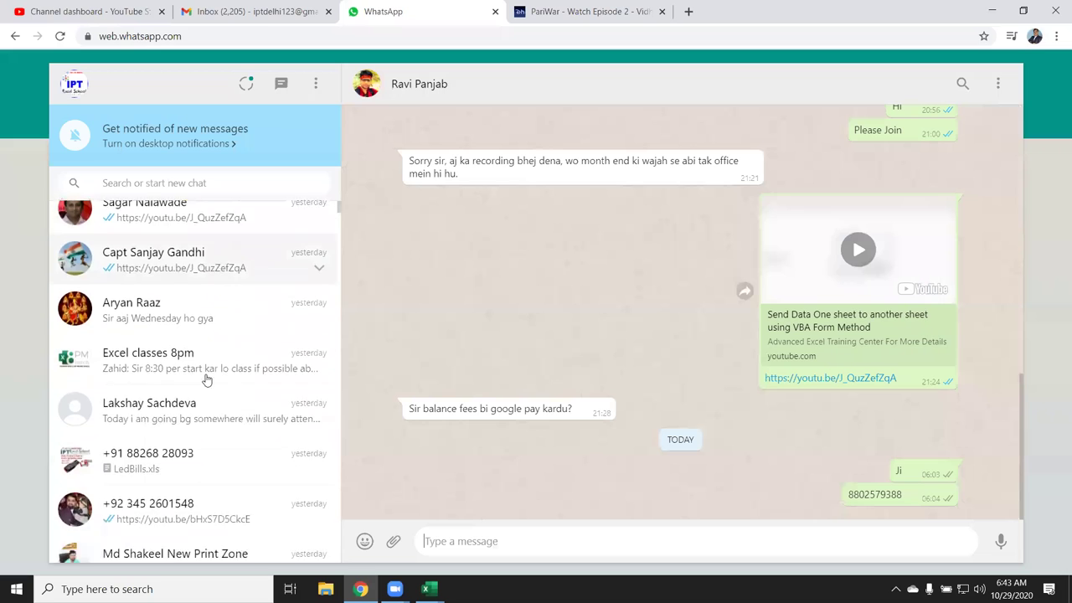
pyautogui.click(202, 294)
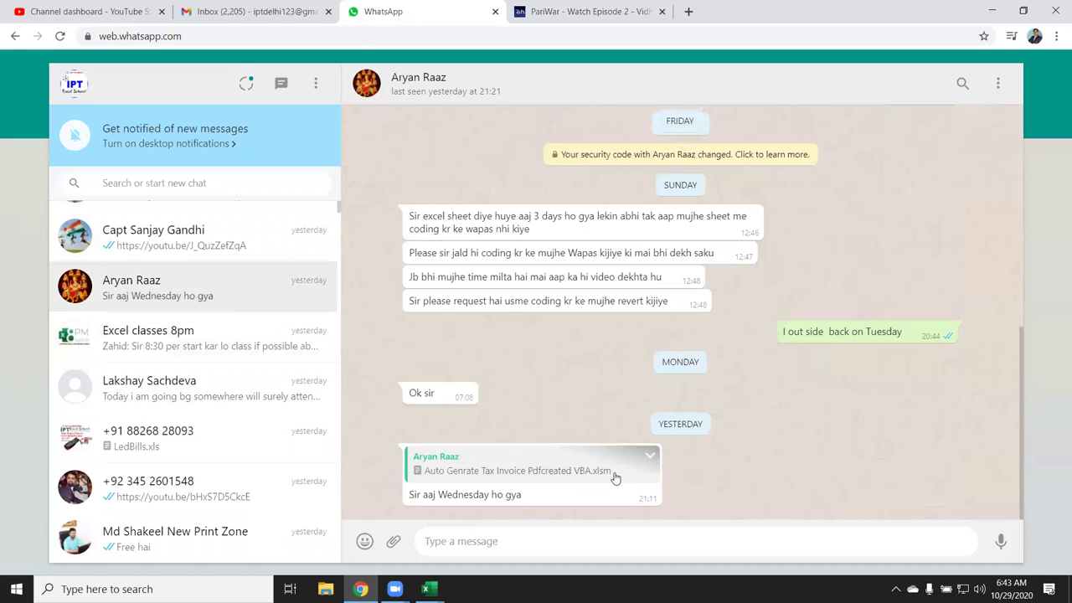
pyautogui.scroll(1, 643, 426)
pyautogui.scroll(5, 642, 419)
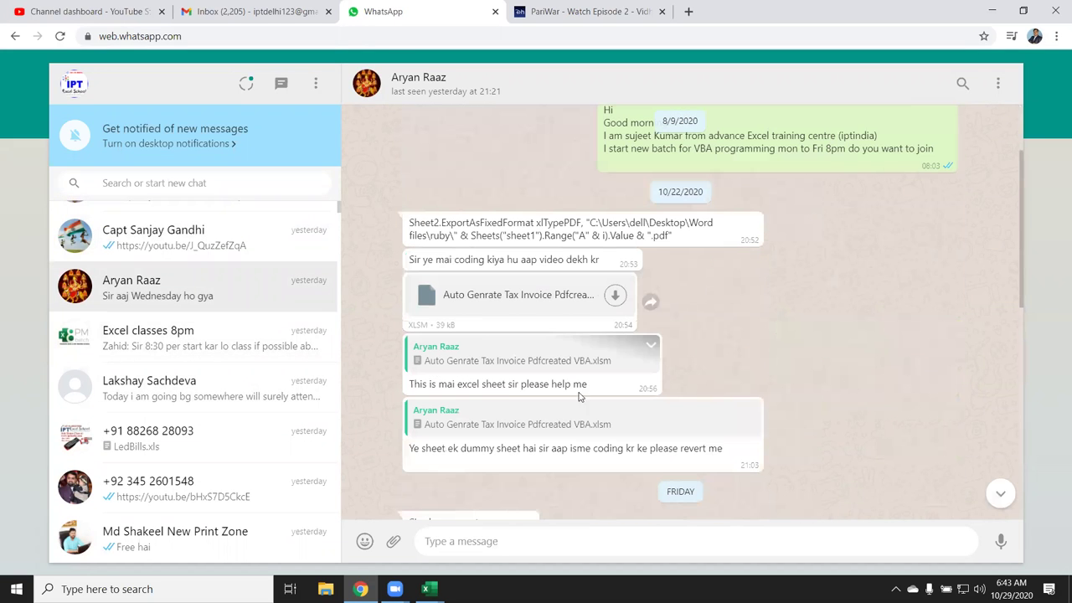
pyautogui.click(617, 297)
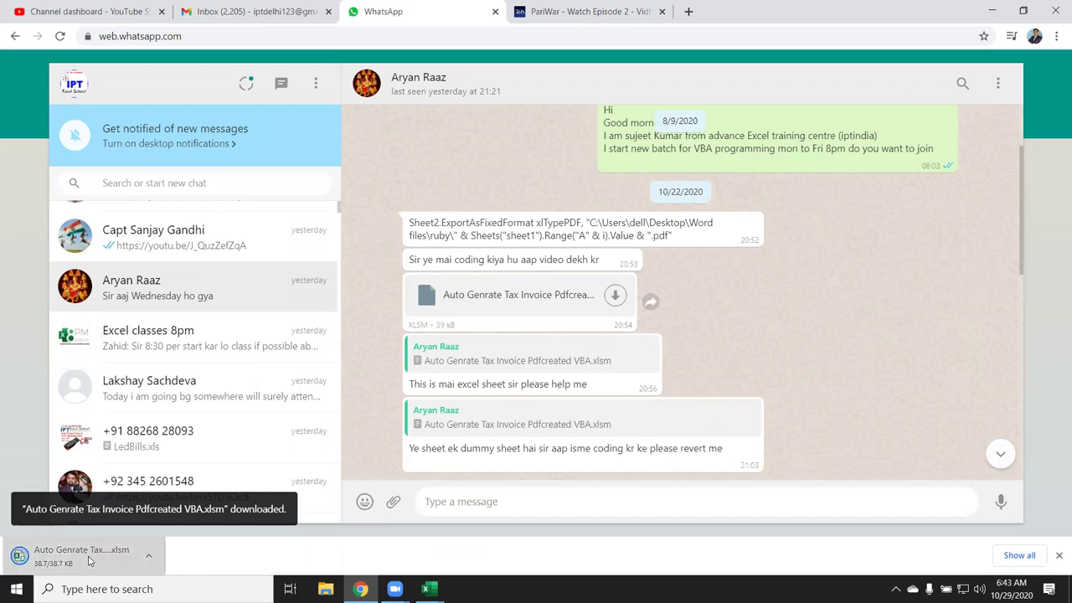
# Open the downloaded workbook and bring its Excel window to the front
pyautogui.click(69, 551)
pyautogui.click(428, 589)
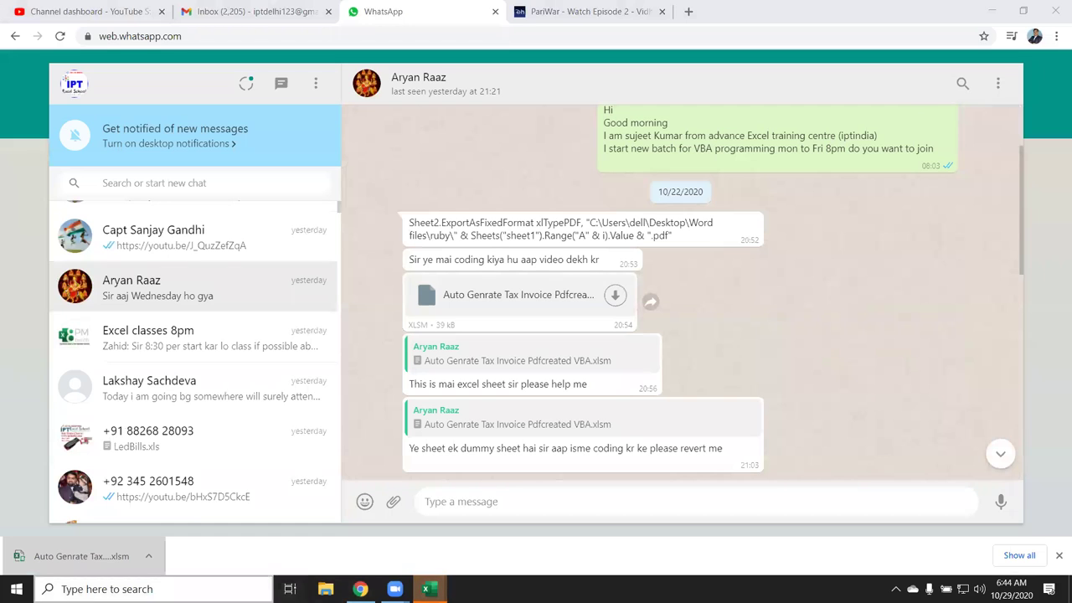
pyautogui.moveTo(428, 589)
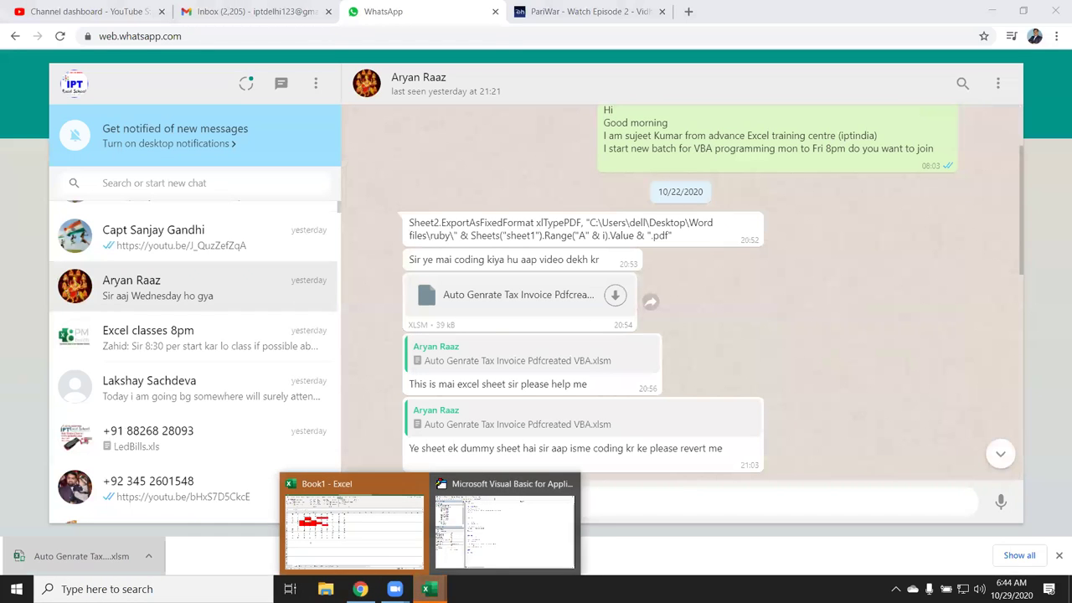
pyautogui.click(374, 560)
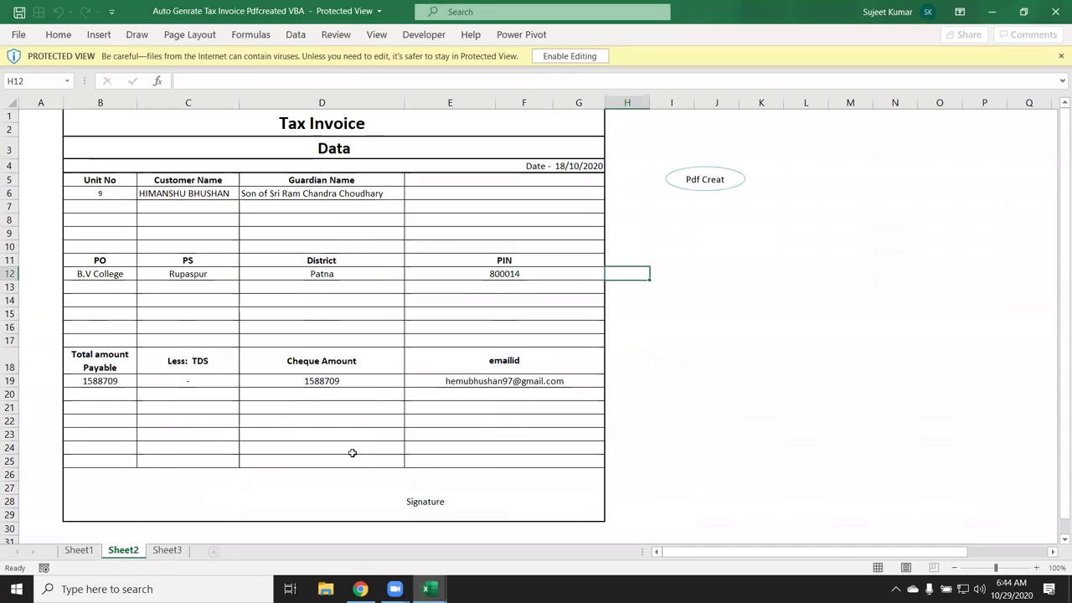
# Enable editing on the invoice workbook and open Visual Basic from the Developer tab
pyautogui.click(569, 56)
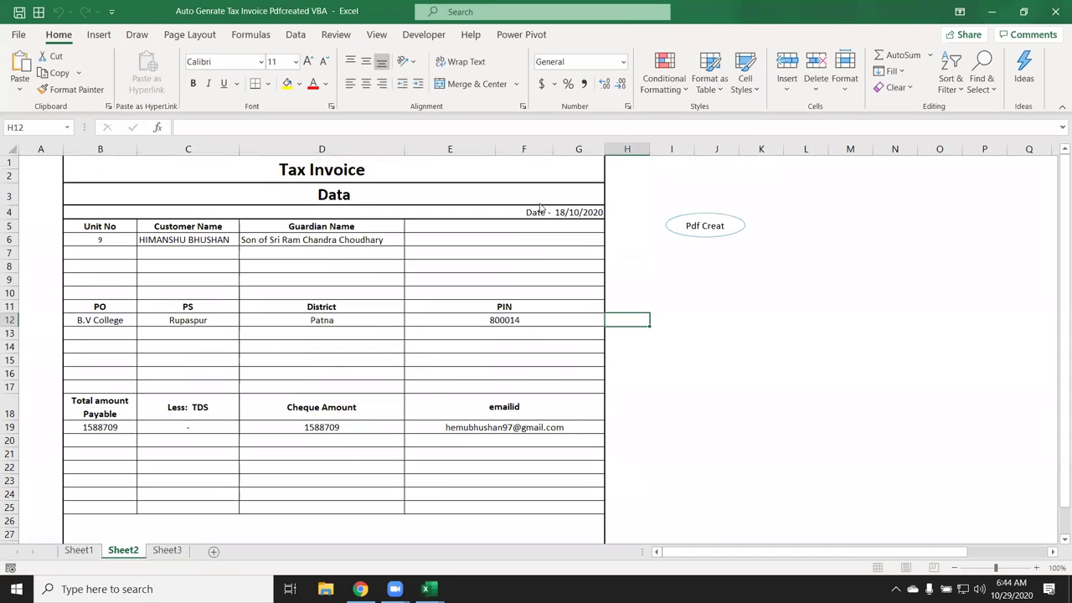
pyautogui.scroll(-2, 430, 288)
pyautogui.scroll(2, 430, 288)
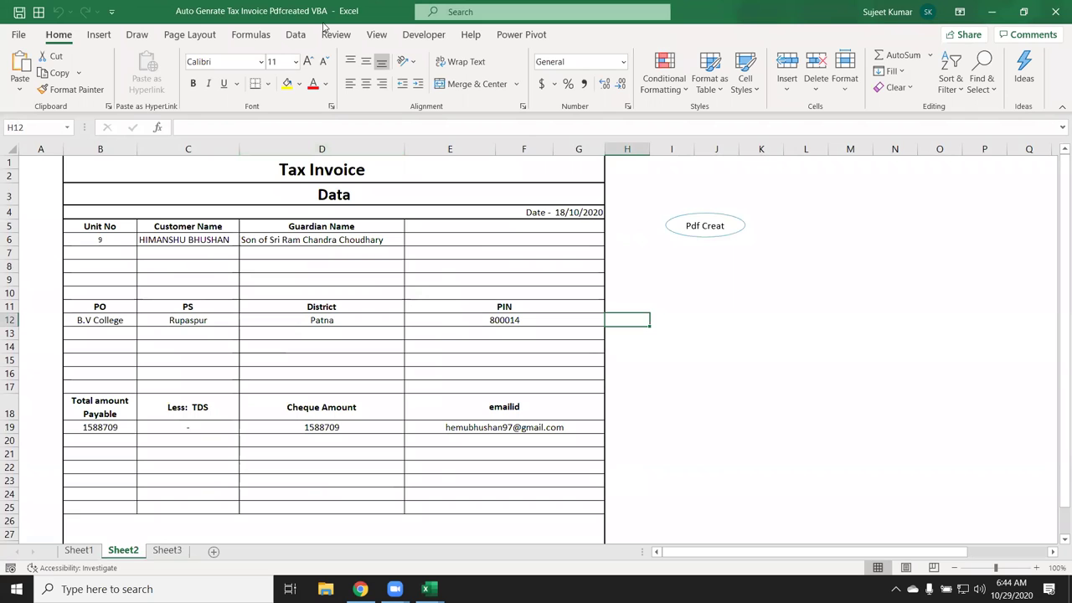
pyautogui.click(429, 37)
pyautogui.click(18, 71)
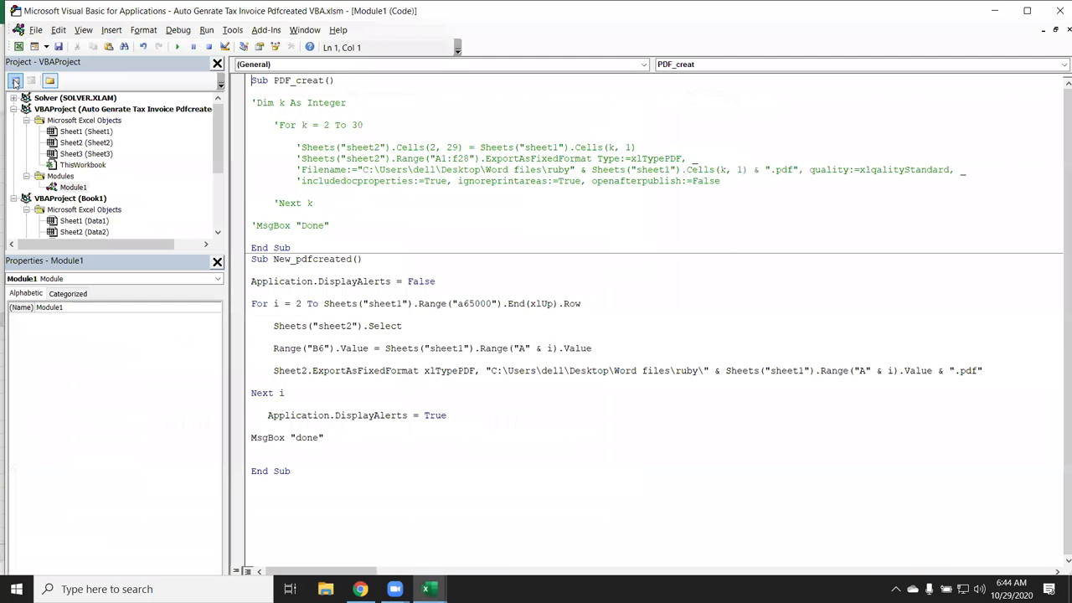
pyautogui.doubleClick(298, 81)
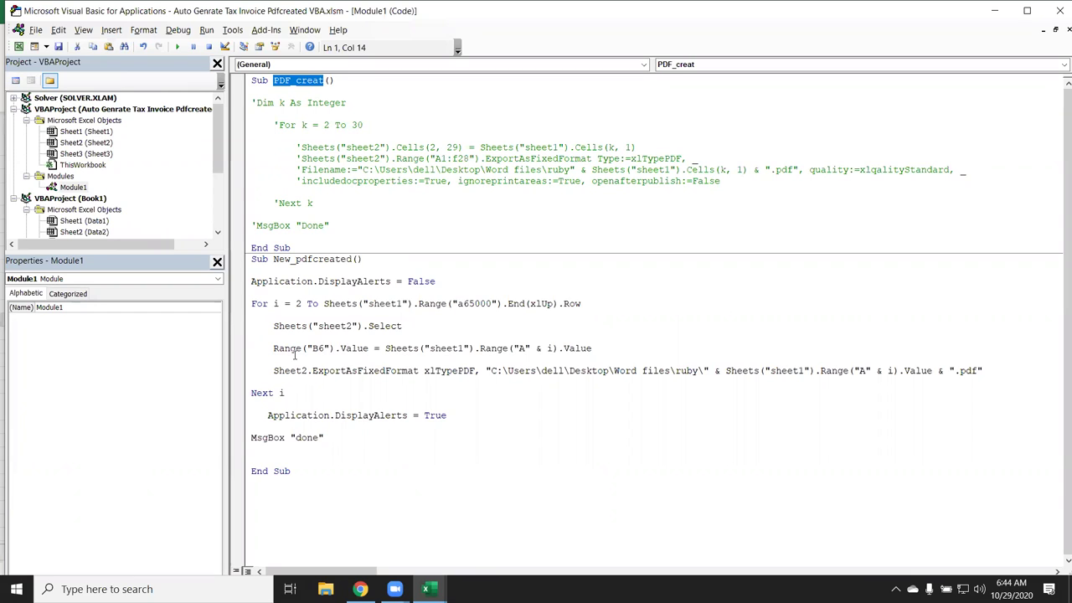
pyautogui.click(287, 304)
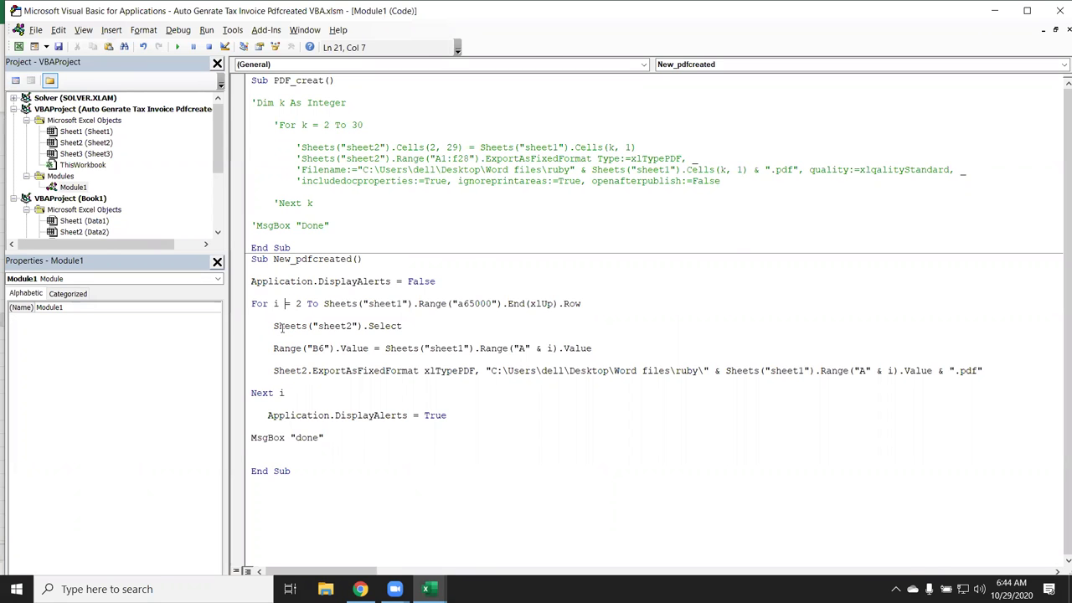
pyautogui.hotkey('alt', 'F11')
pyautogui.click(167, 550)
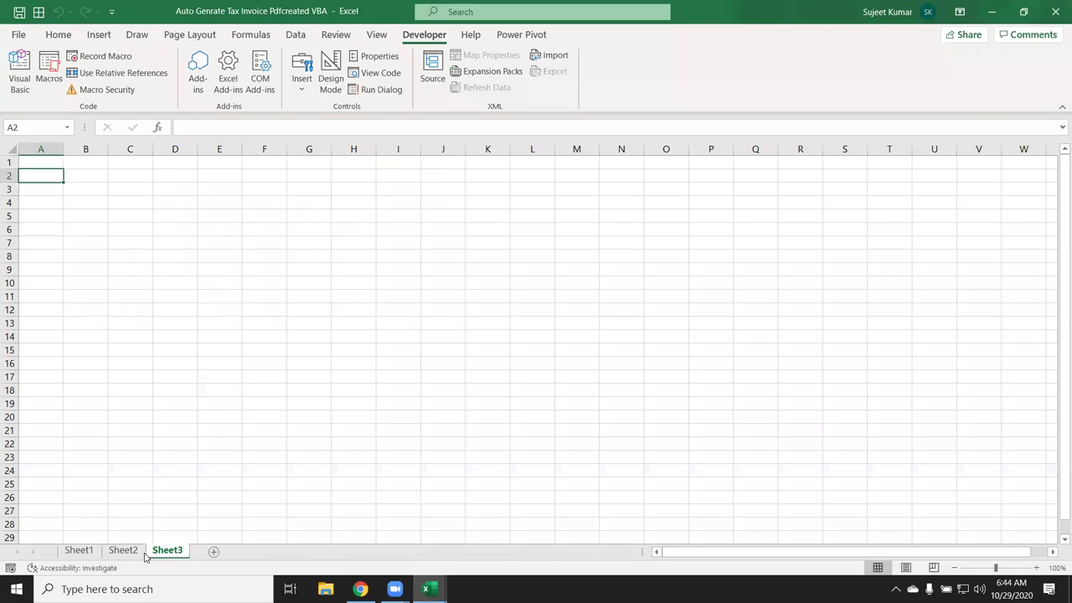
pyautogui.click(79, 550)
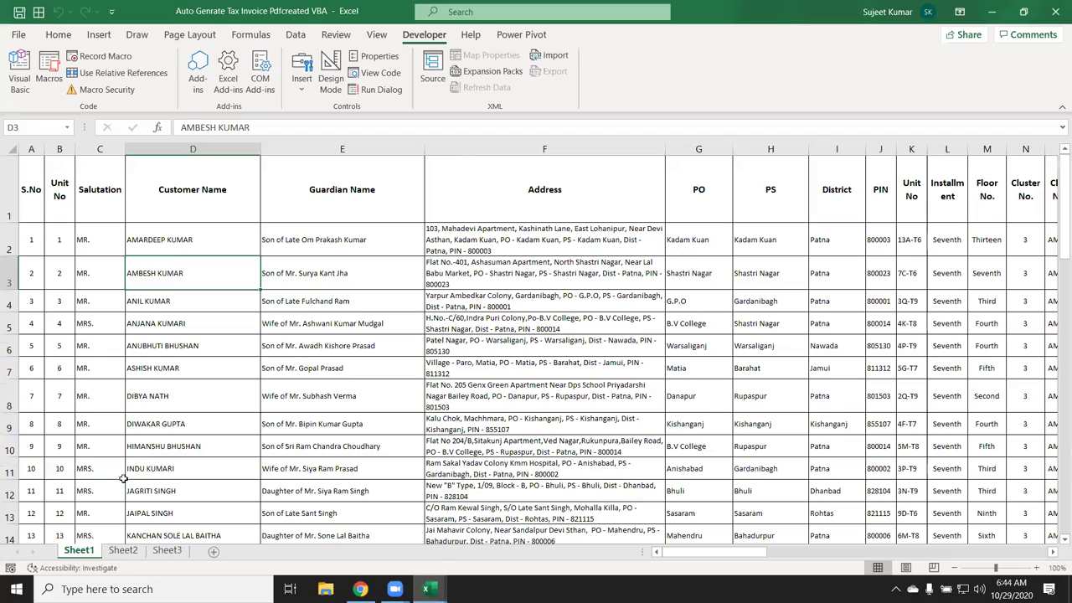
pyautogui.click(104, 238)
pyautogui.scroll(-5, 170, 273)
pyautogui.scroll(-5, 170, 277)
pyautogui.scroll(-2, 168, 285)
pyautogui.scroll(2, 166, 293)
pyautogui.scroll(5, 165, 296)
pyautogui.scroll(1, 165, 297)
pyautogui.scroll(2, 165, 297)
pyautogui.scroll(2, 165, 298)
pyautogui.hotkey('alt', 'F11')
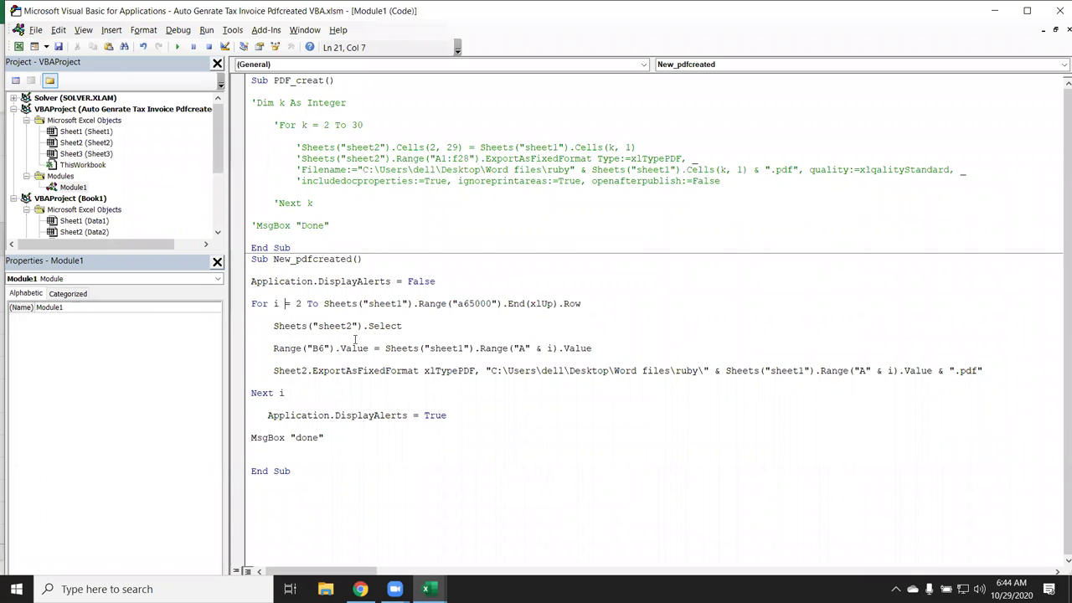
pyautogui.moveTo(323, 304); pyautogui.dragTo(251, 303)
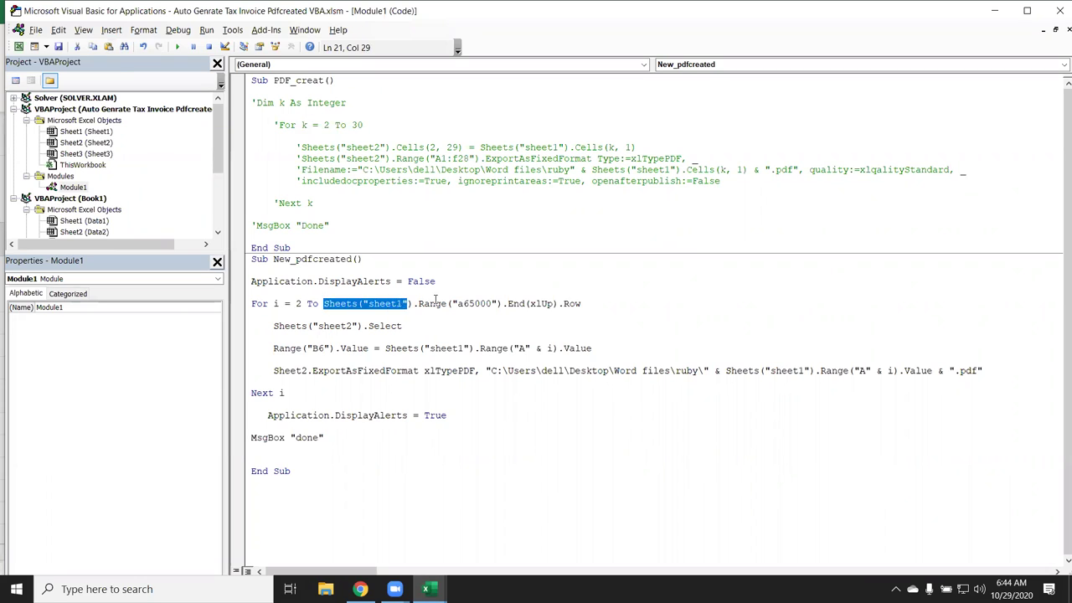
pyautogui.keyDown('shift'); pyautogui.click(580, 303); pyautogui.keyUp('shift')
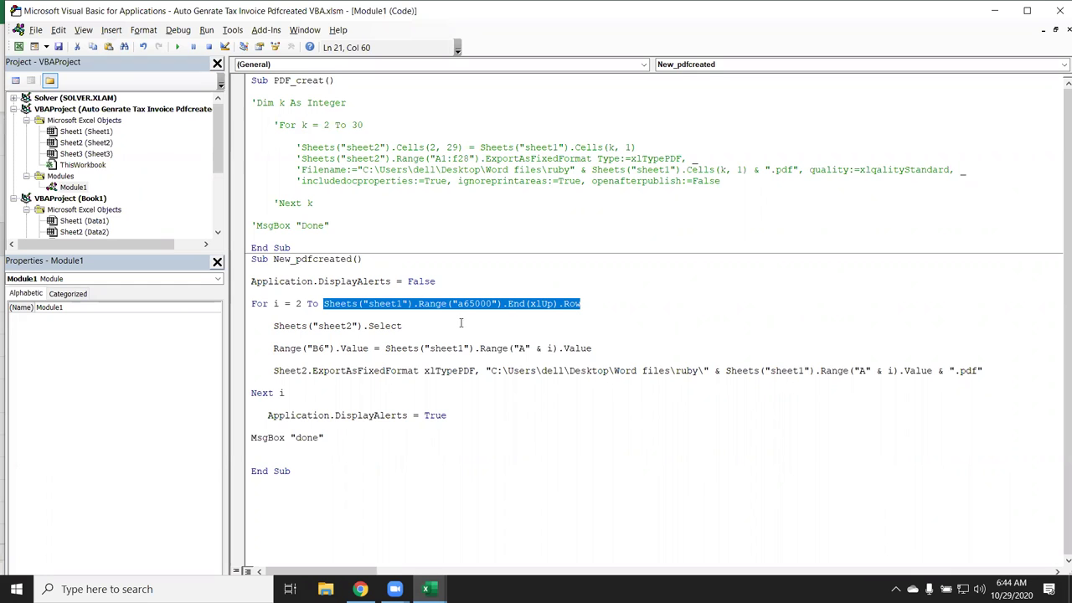
pyautogui.doubleClick(333, 327)
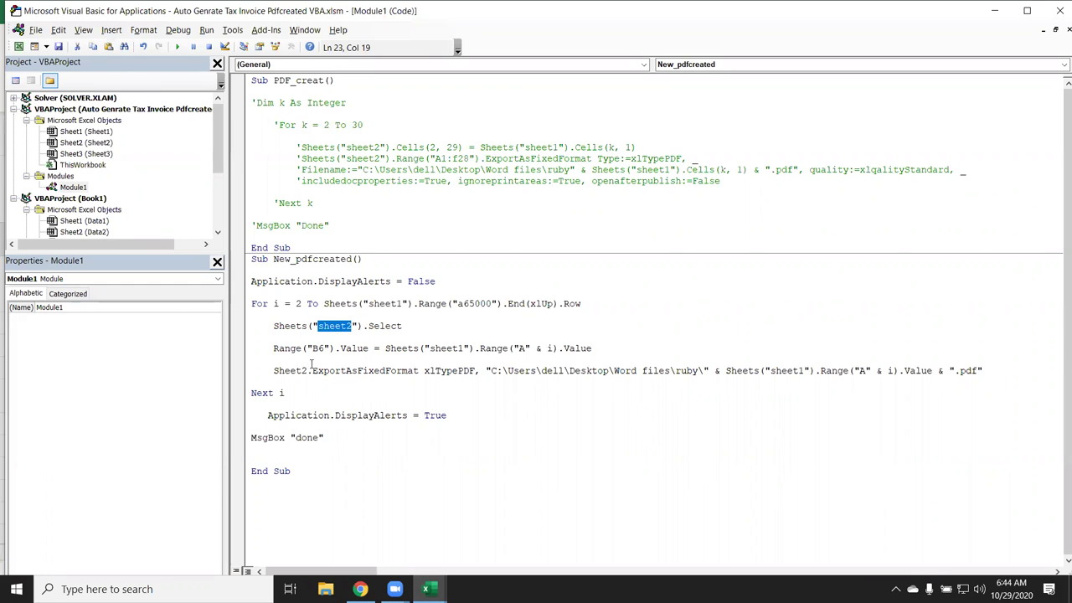
pyautogui.hotkey('alt', 'F11')
pyautogui.click(124, 550)
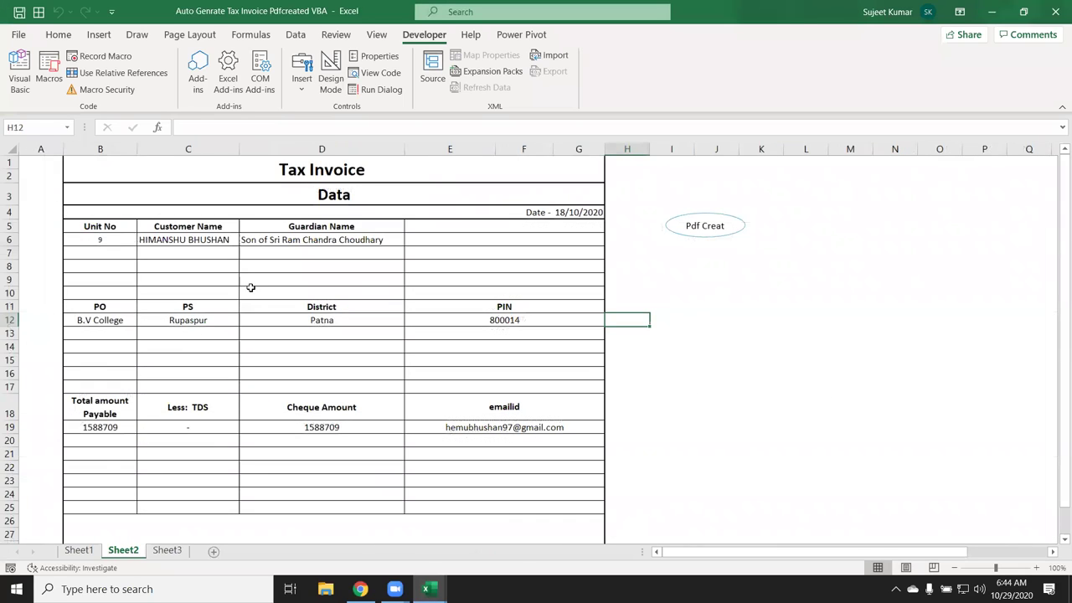
pyautogui.hotkey('alt', 'F11')
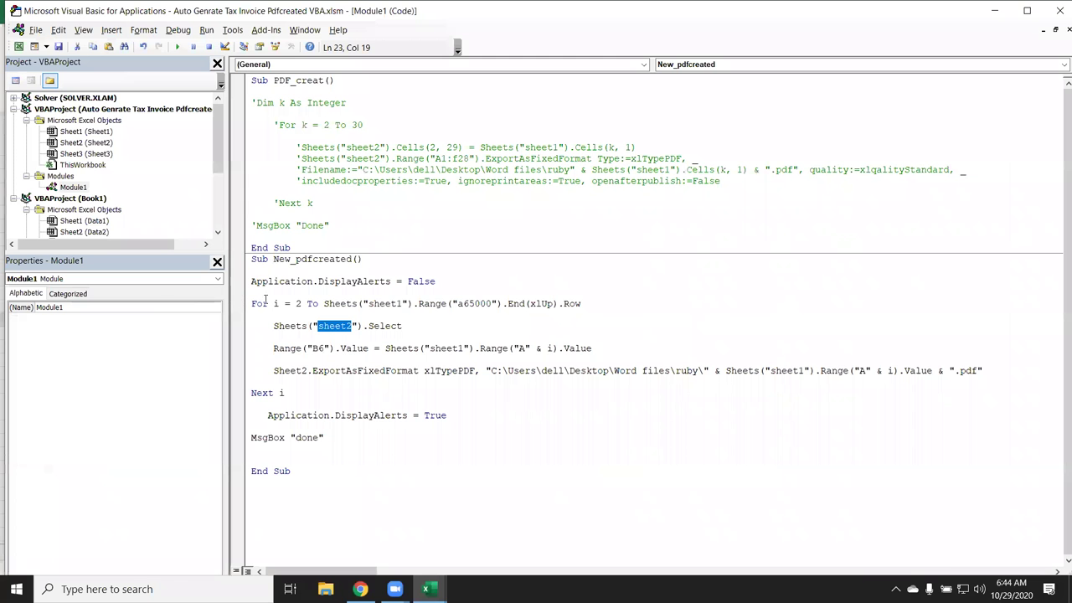
pyautogui.press('Down')
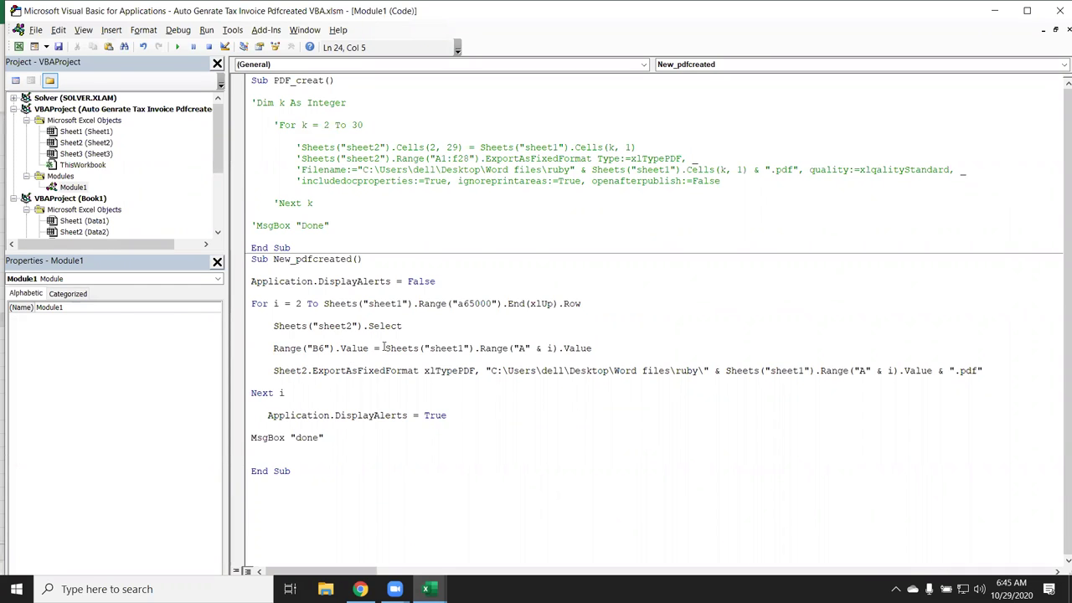
pyautogui.hotkey('alt', 'F11')
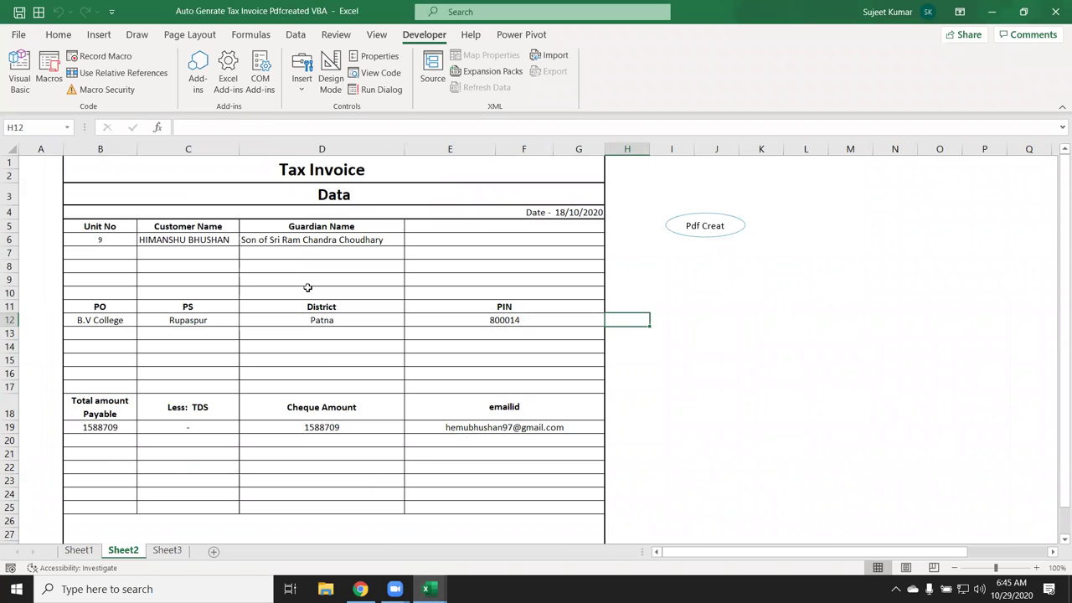
pyautogui.click(107, 241)
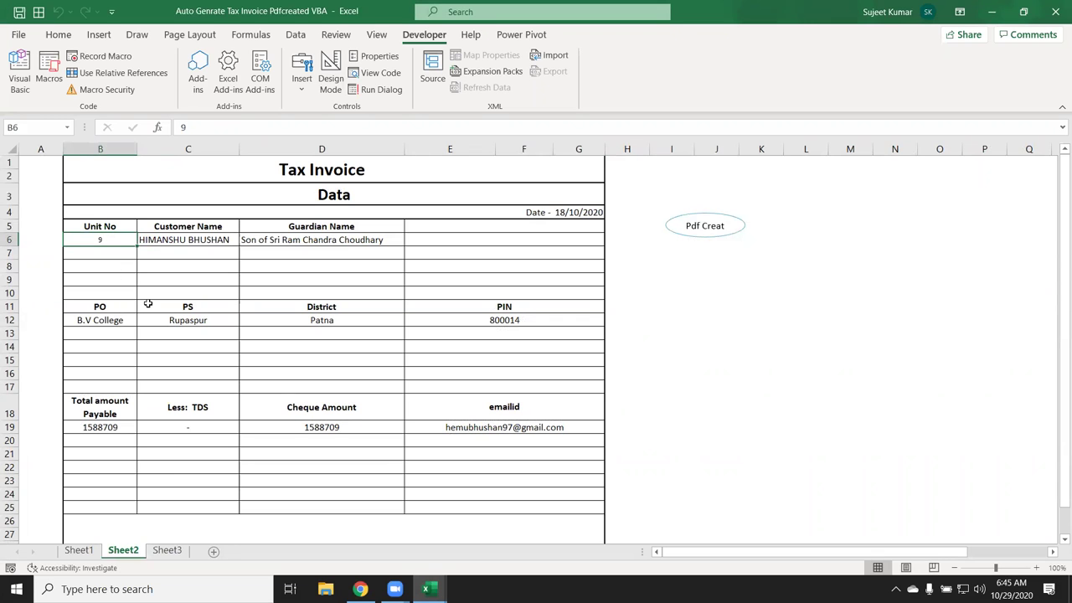
pyautogui.hotkey('alt', 'F11')
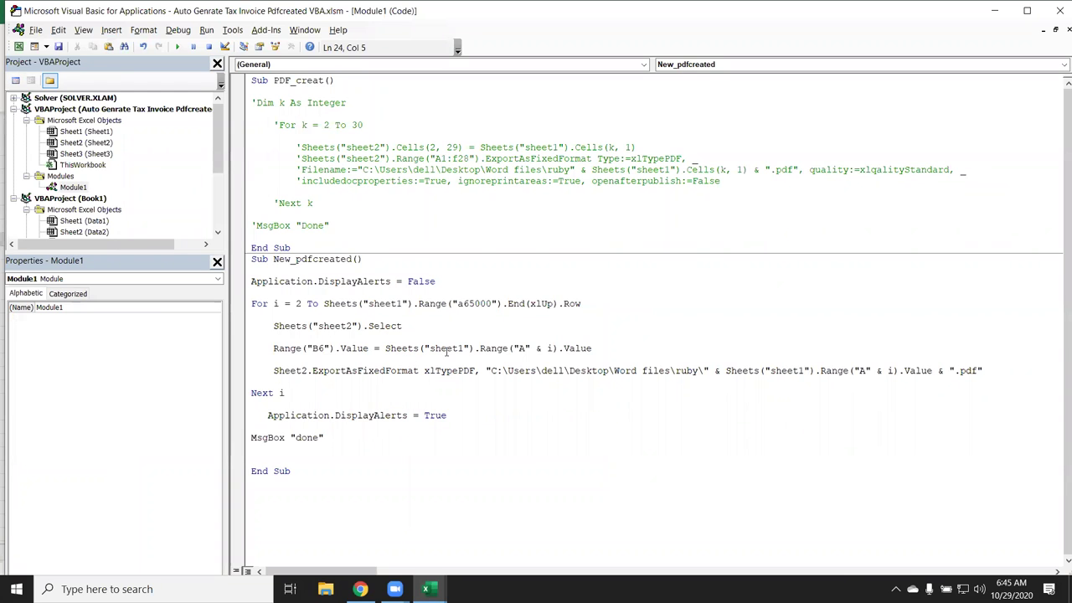
pyautogui.hotkey('alt', 'F11')
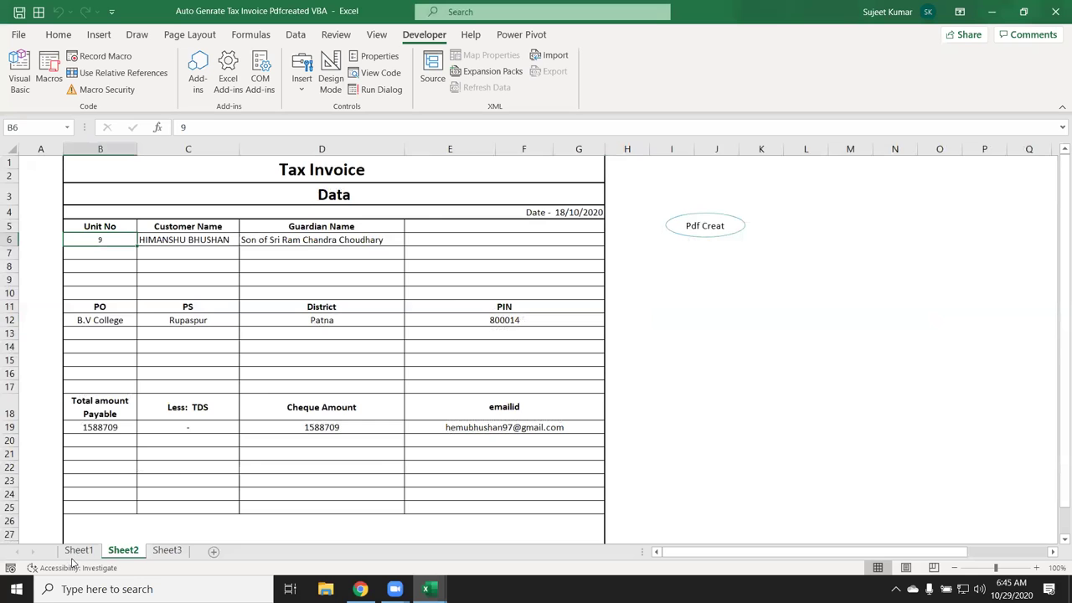
pyautogui.click(79, 552)
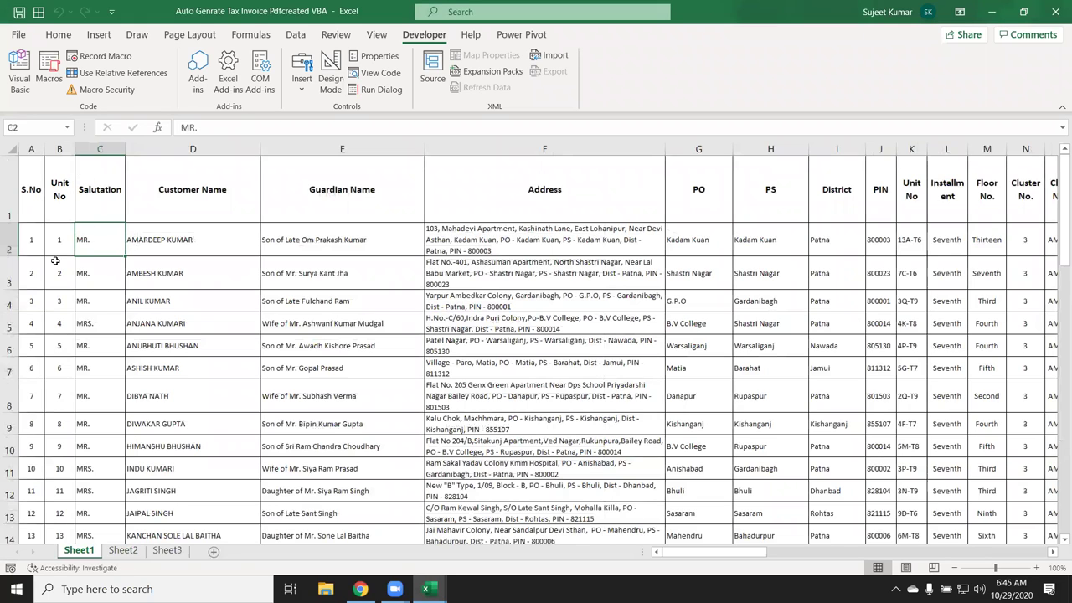
pyautogui.click(55, 263)
pyautogui.hotkey('alt', 'F11')
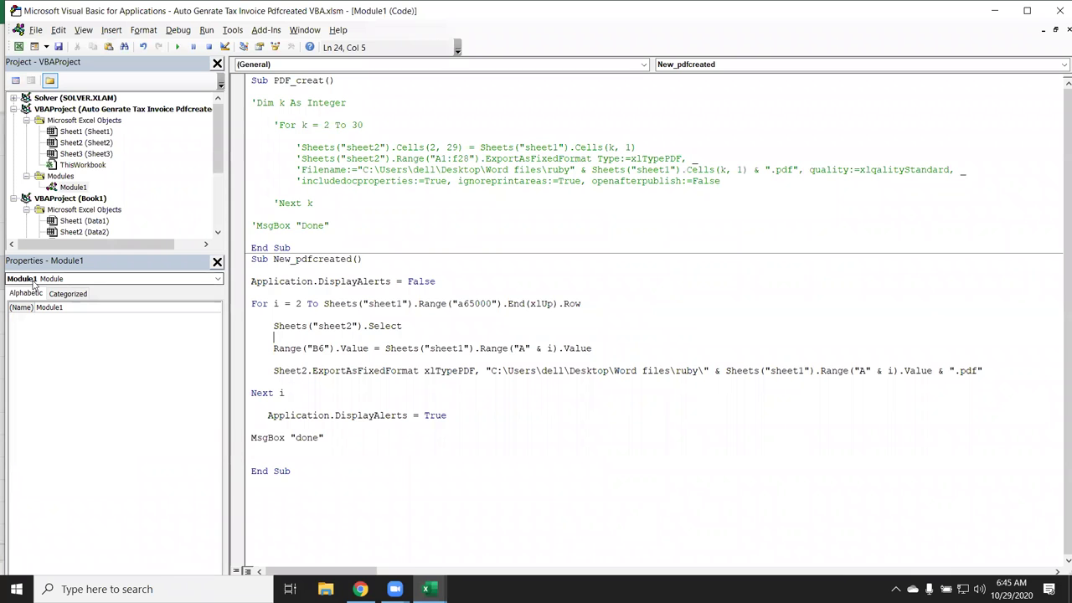
pyautogui.hotkey('alt', 'F11')
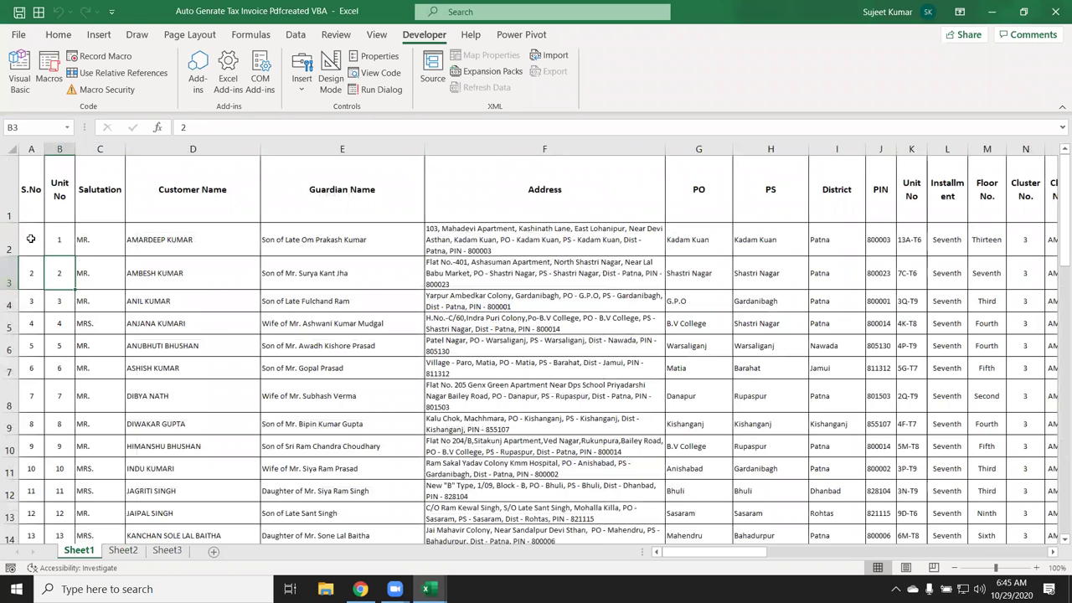
pyautogui.hotkey('alt', 'F11')
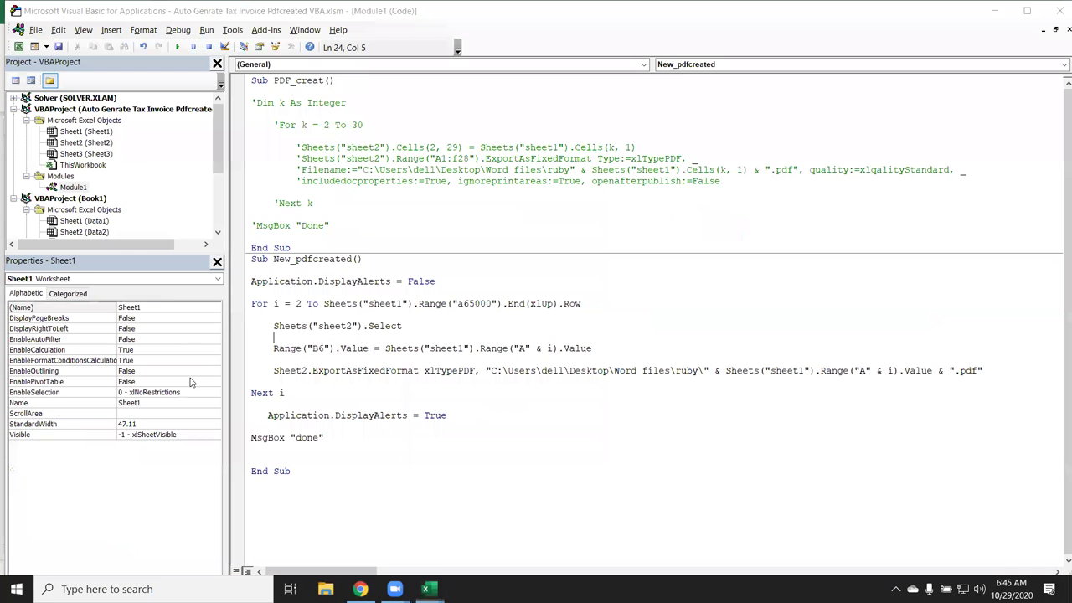
pyautogui.click(312, 371)
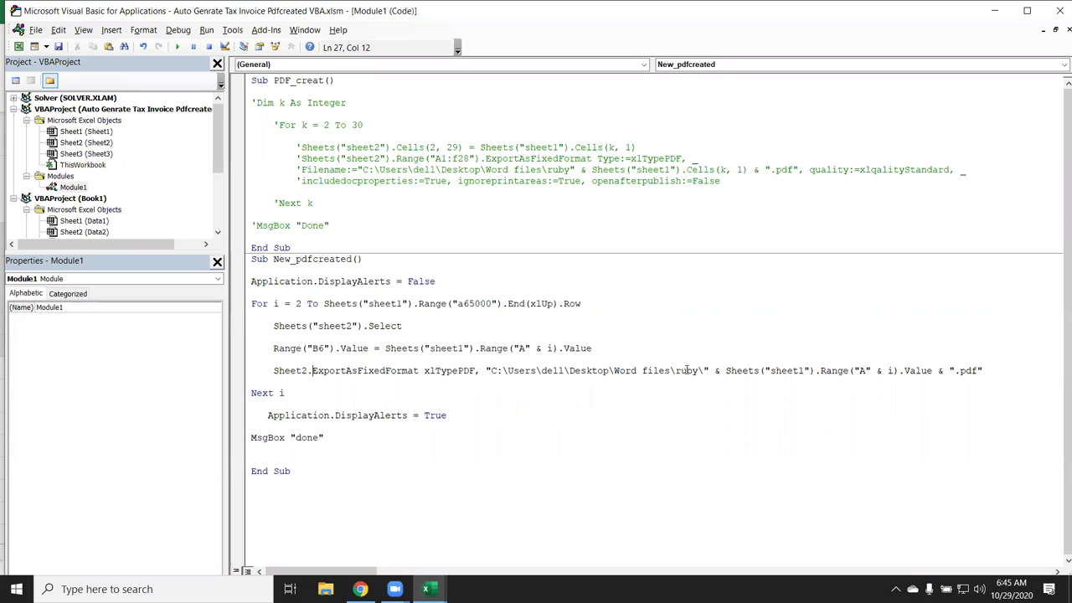
pyautogui.moveTo(725, 370); pyautogui.dragTo(932, 376)
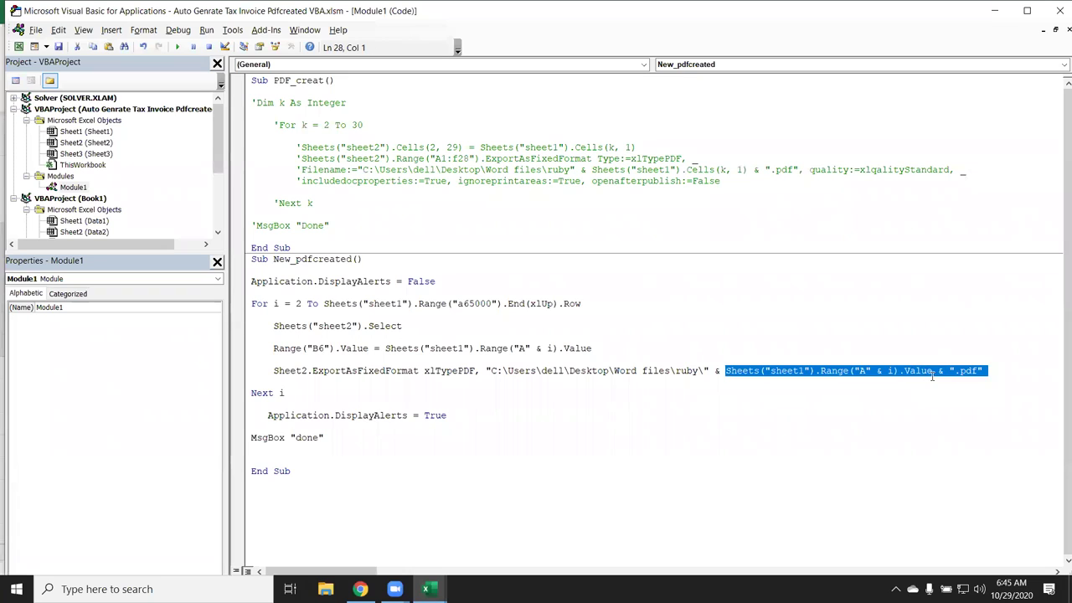
pyautogui.click(333, 429)
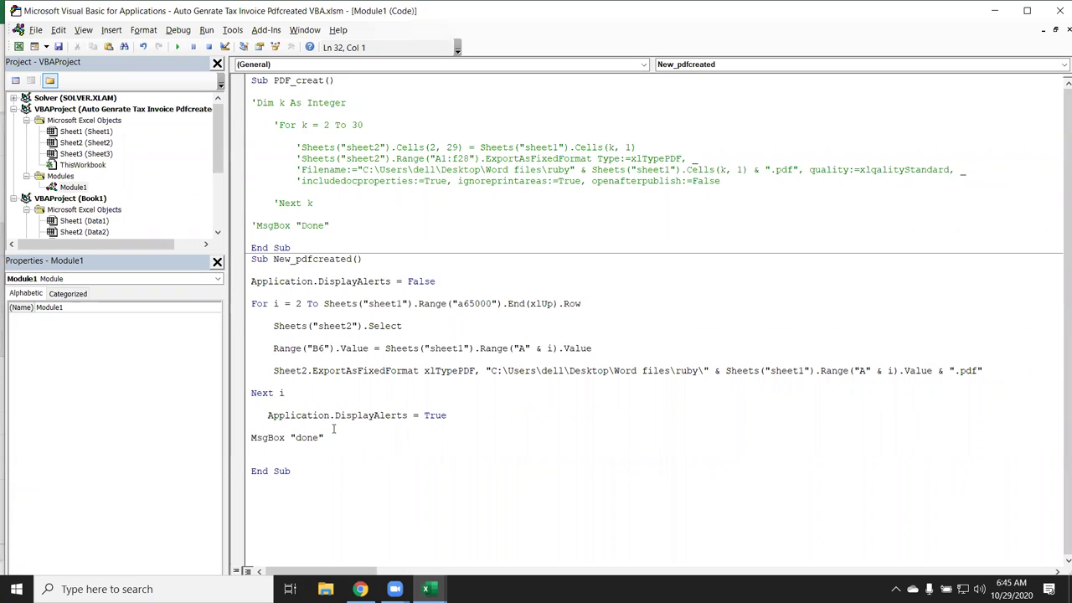
pyautogui.doubleClick(320, 437)
pyautogui.click(288, 455)
pyautogui.moveTo(287, 456); pyautogui.dragTo(245, 283)
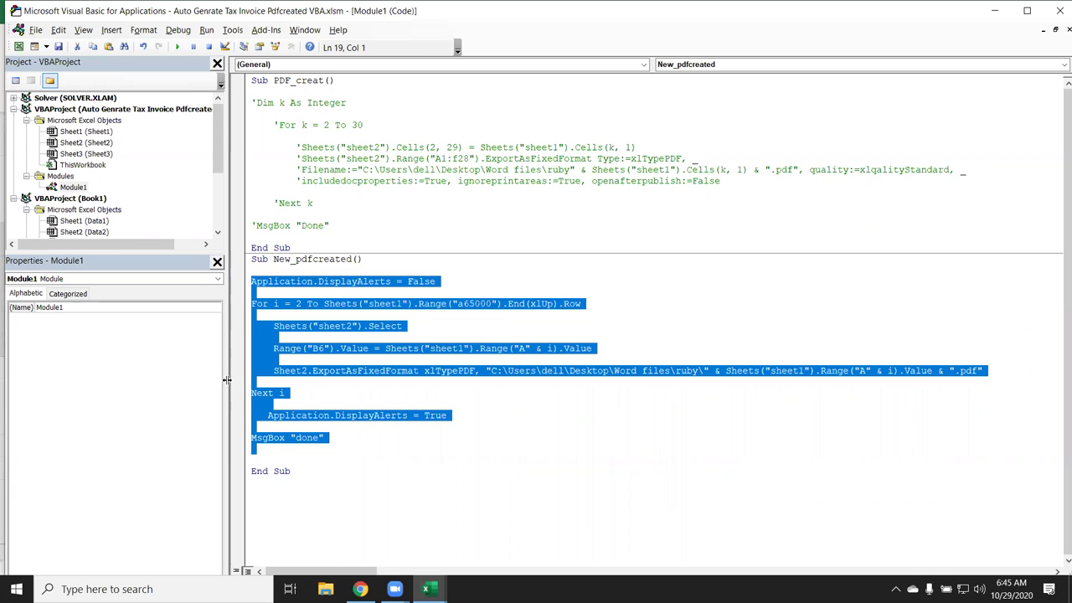
pyautogui.hotkey('alt', 'F11')
pyautogui.hotkey('alt', 'F11')
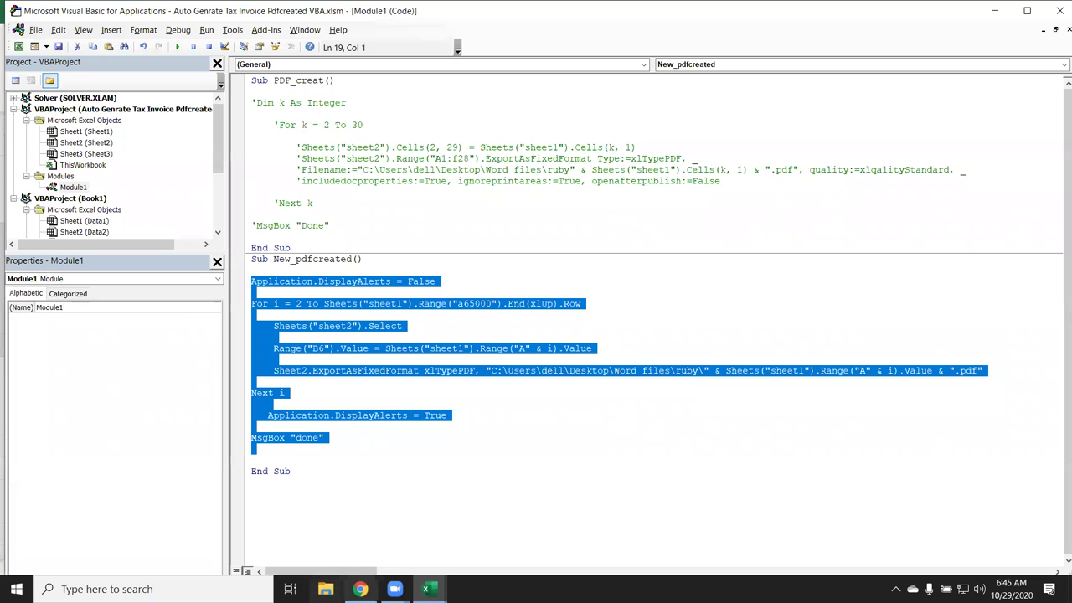
pyautogui.click(360, 589)
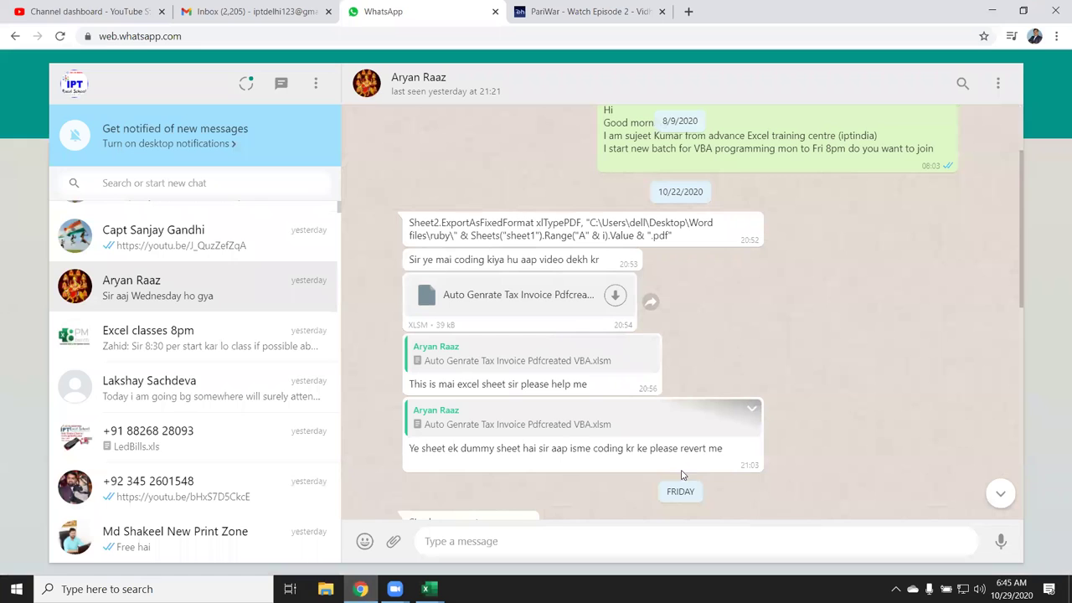
pyautogui.scroll(-3, 650, 458)
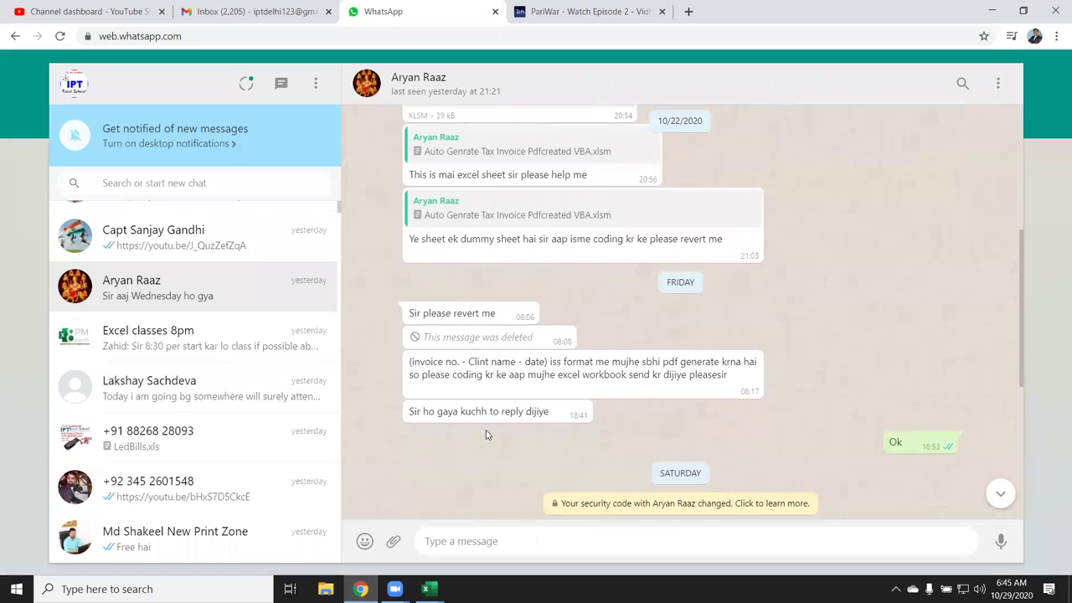
pyautogui.doubleClick(437, 375)
pyautogui.doubleClick(436, 362)
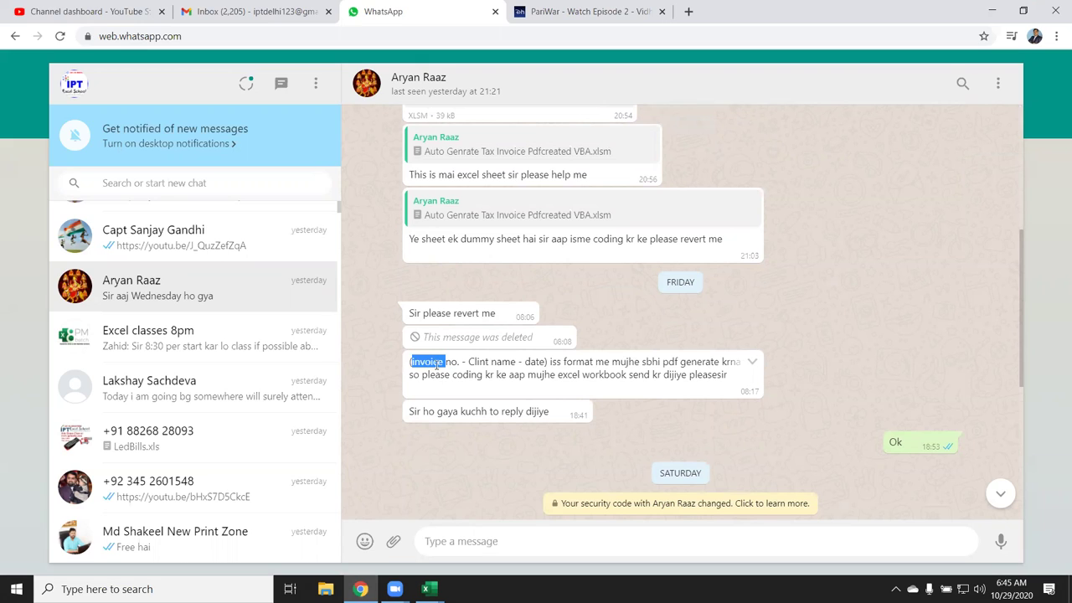
pyautogui.click(486, 362)
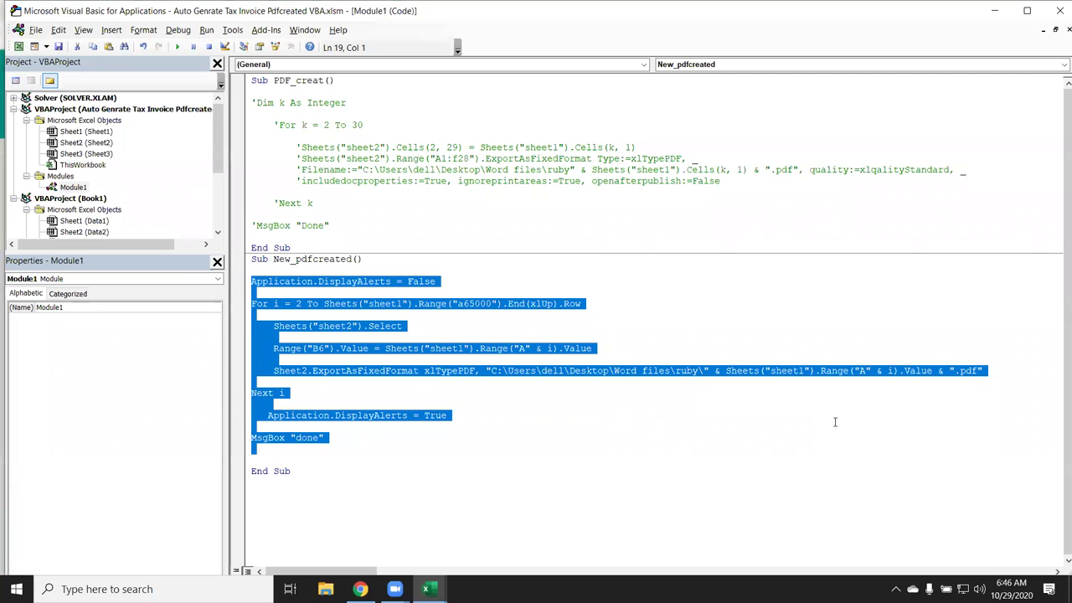
pyautogui.click(814, 381)
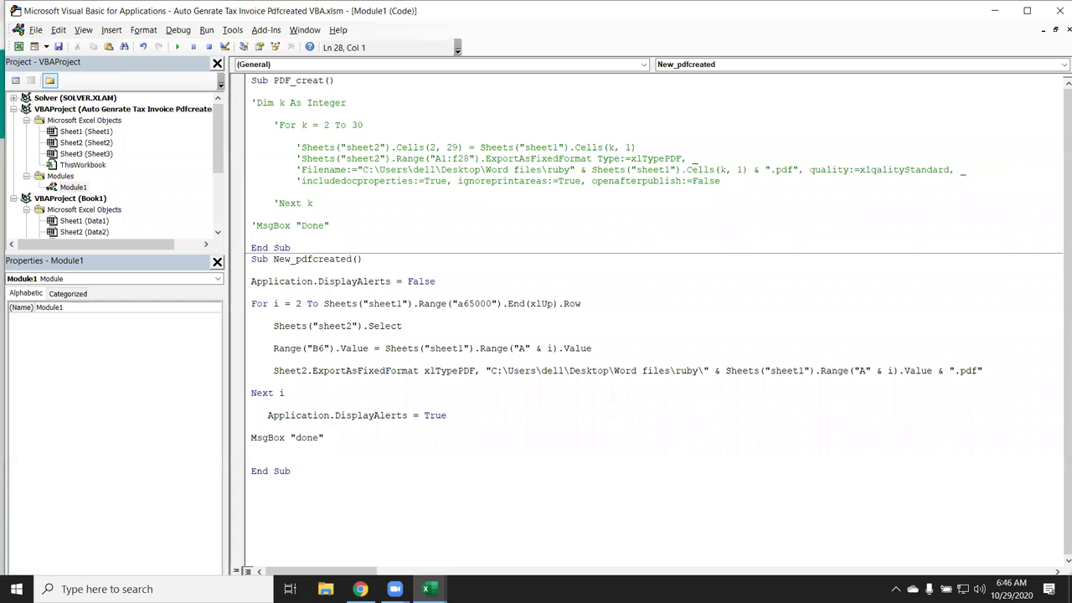
# Step along Sheet1's header row from Unit No to the Date column, then switch to the VBA editor
pyautogui.moveTo(427, 589)
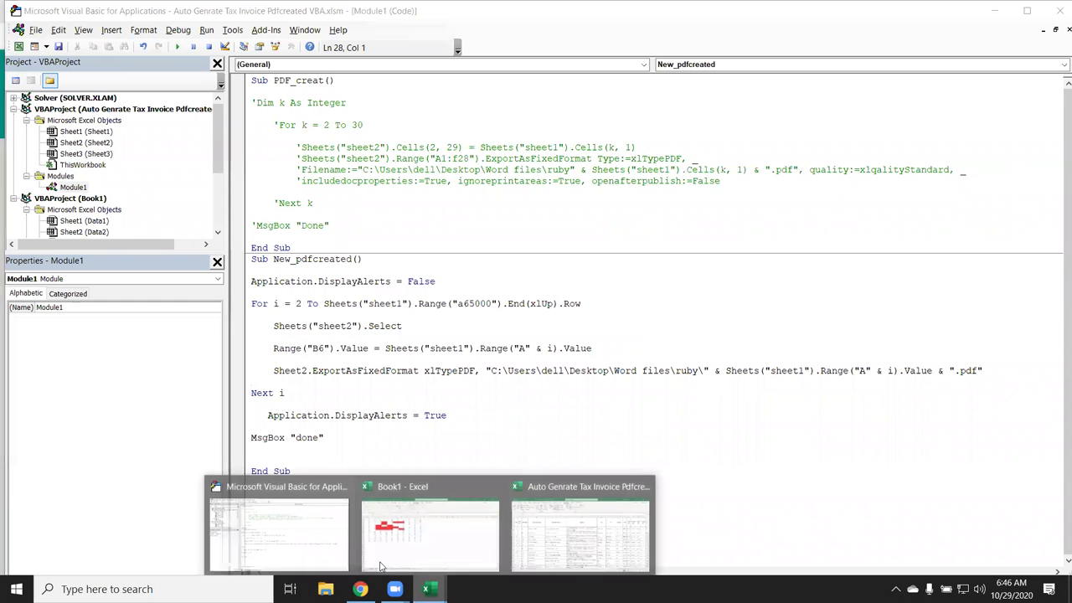
pyautogui.click(579, 541)
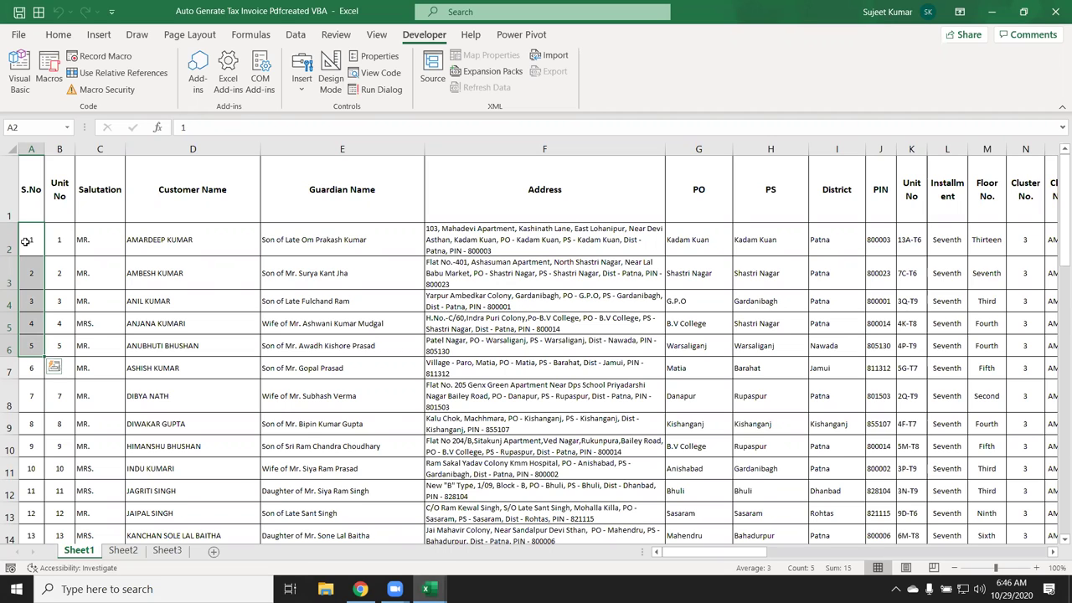
pyautogui.click(49, 199)
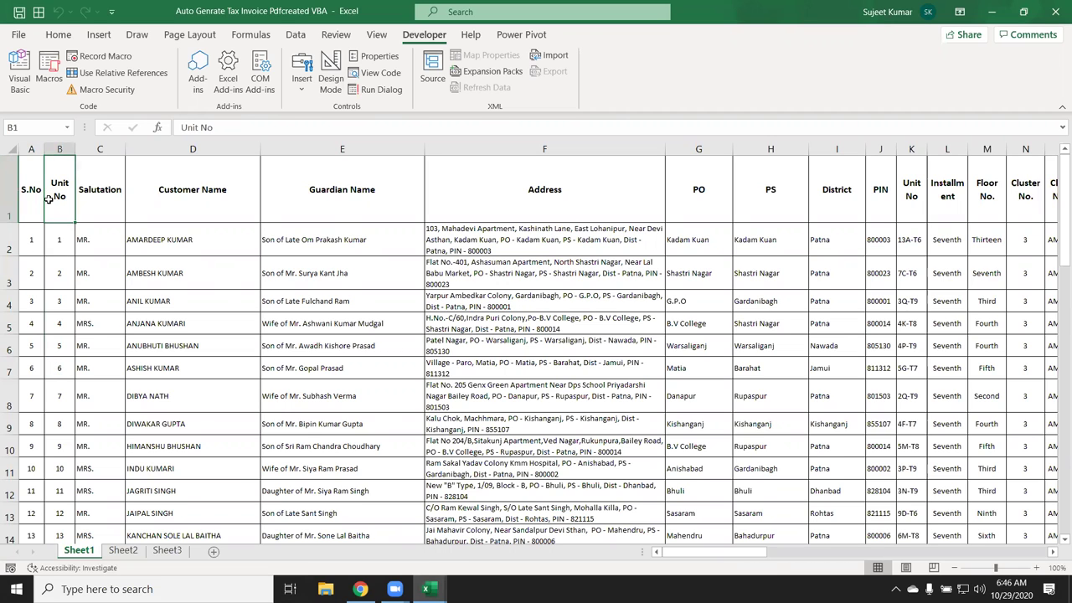
pyautogui.press('Right')
pyautogui.press('Right')
pyautogui.press('Right')
pyautogui.press('Right')
pyautogui.press('Right')
pyautogui.press('Right')
pyautogui.press('Right')
pyautogui.press('Right')
pyautogui.press('Right')
pyautogui.press('Right')
pyautogui.press('Right')
pyautogui.press('Right')
pyautogui.press('Right')
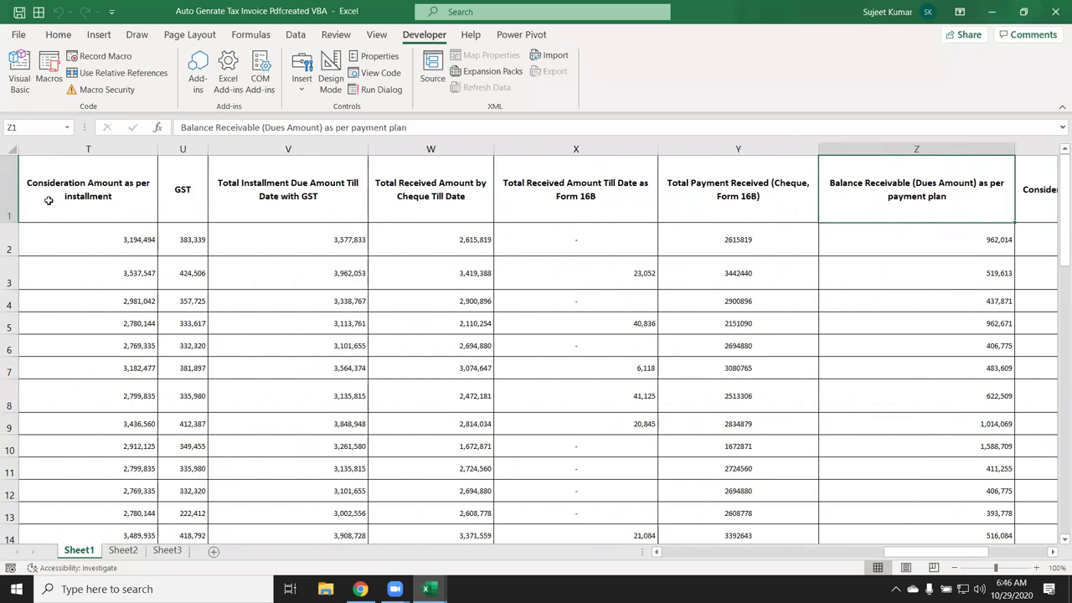
pyautogui.press('Right')
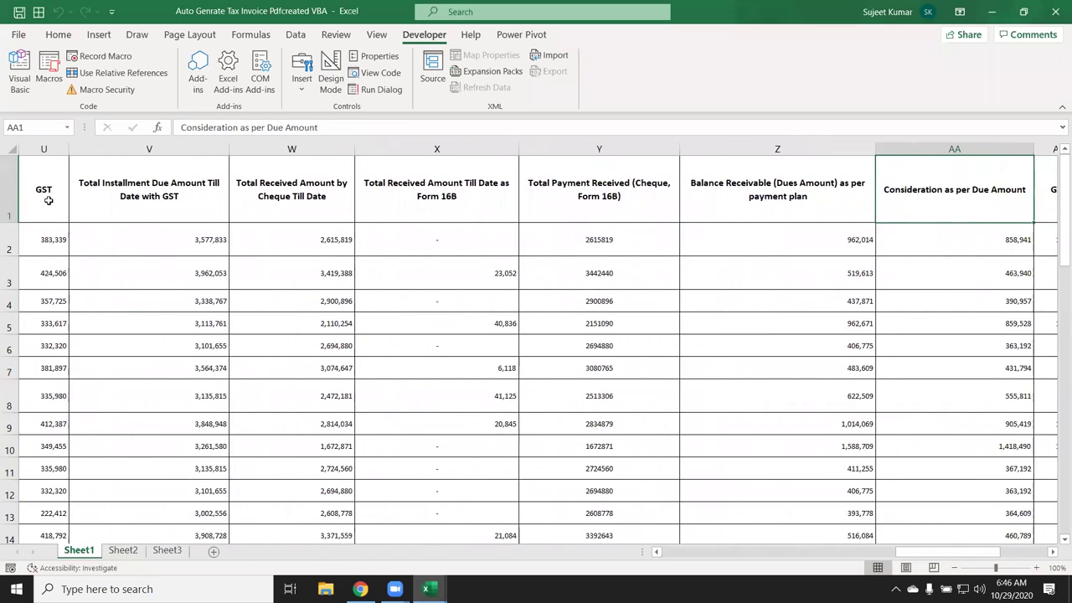
pyautogui.press('Right')
pyautogui.press('Right')
pyautogui.press('Right')
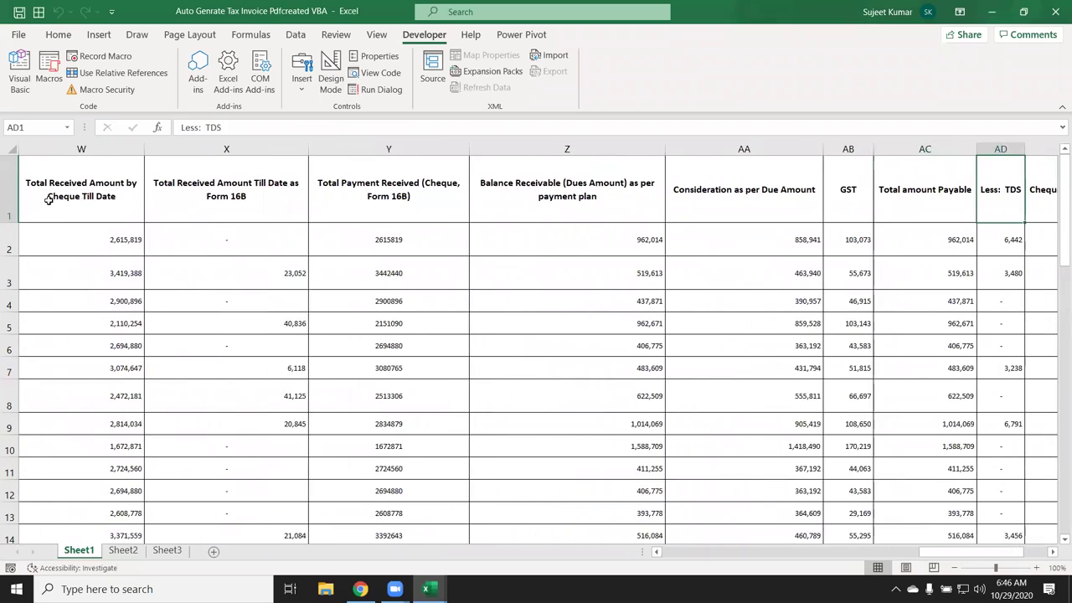
pyautogui.press('Right')
pyautogui.press('Right')
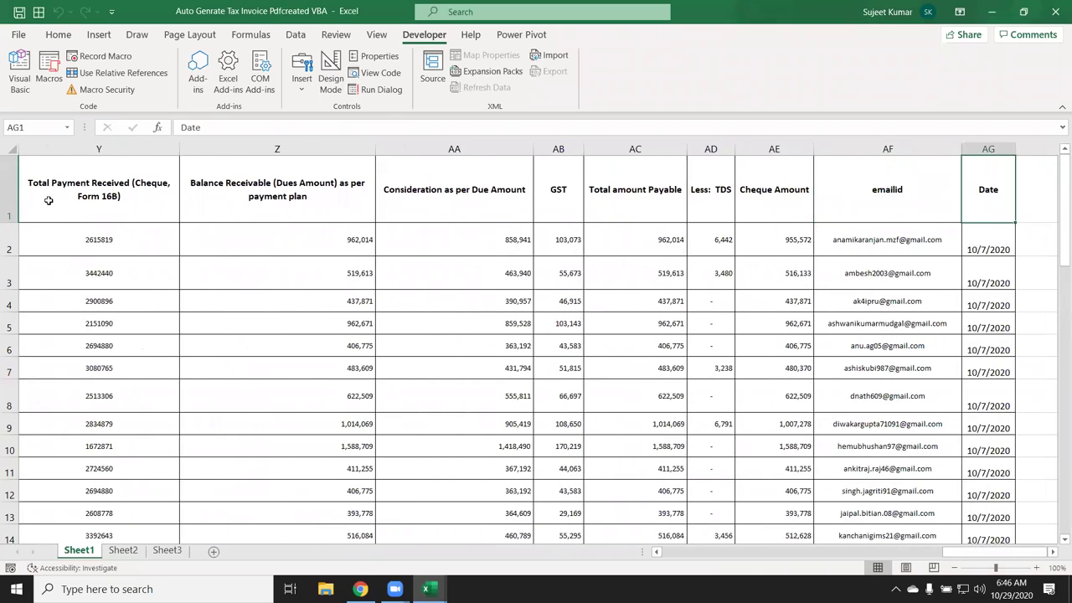
pyautogui.hotkey('ctrl', 'Left')
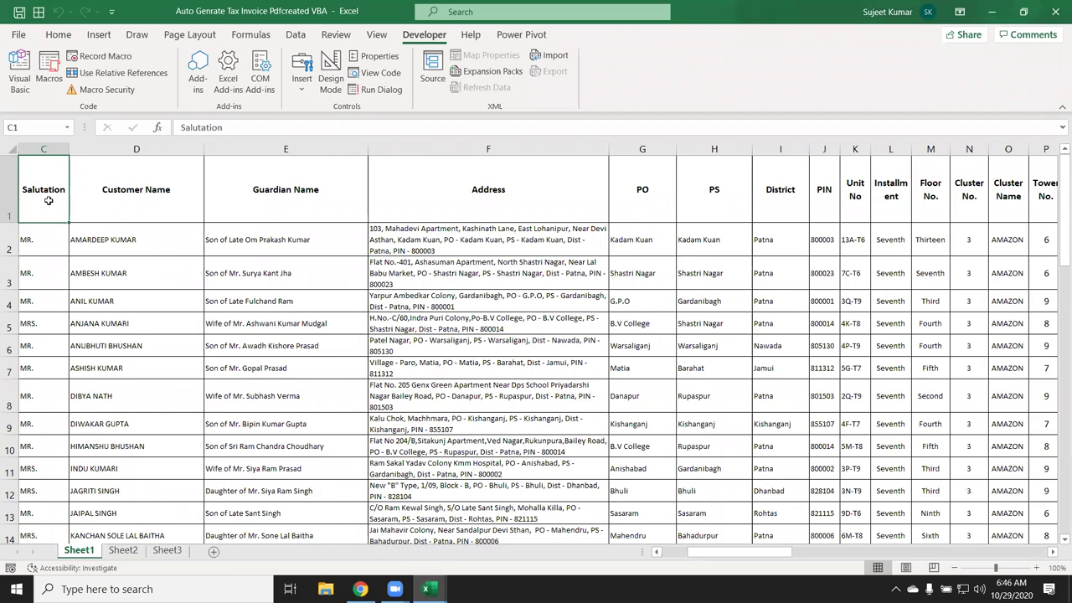
pyautogui.hotkey('alt', 'F11')
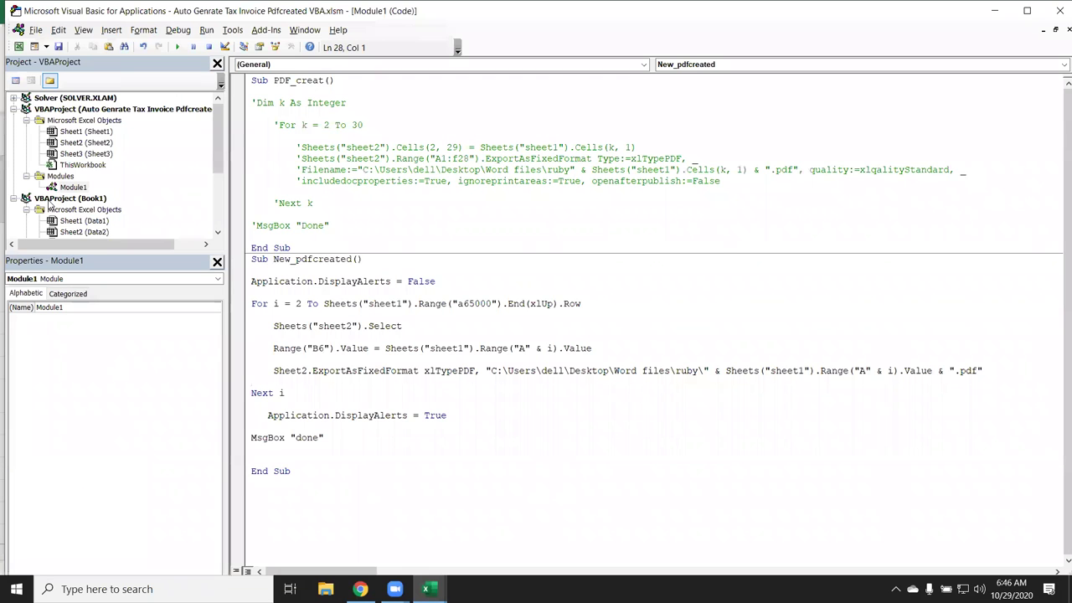
pyautogui.hotkey('alt', 'Tab')
pyautogui.hotkey('alt', 'Tab')
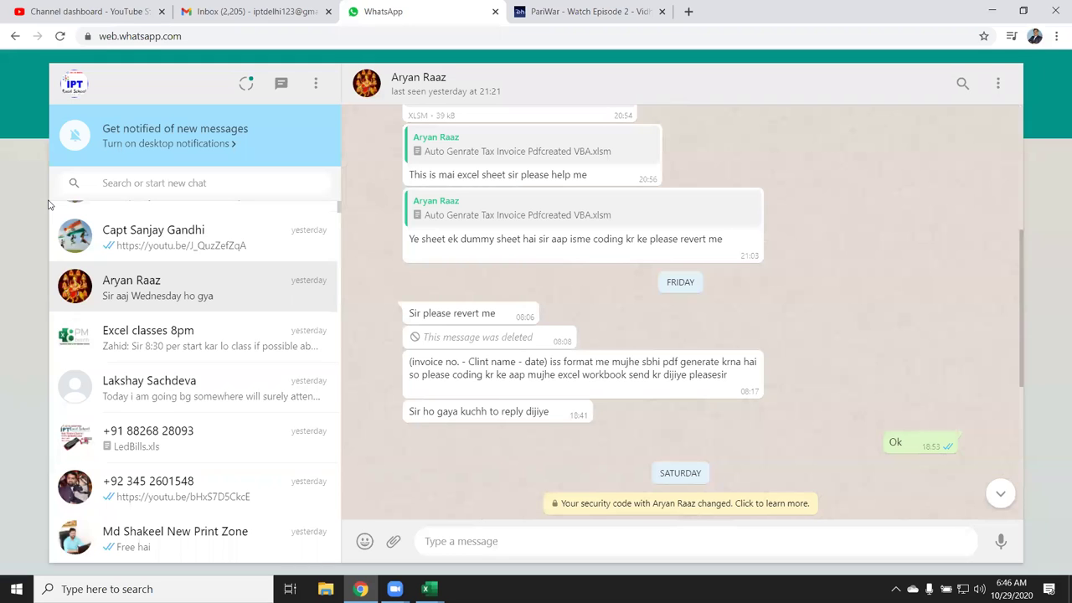
pyautogui.hotkey('alt', 'Tab')
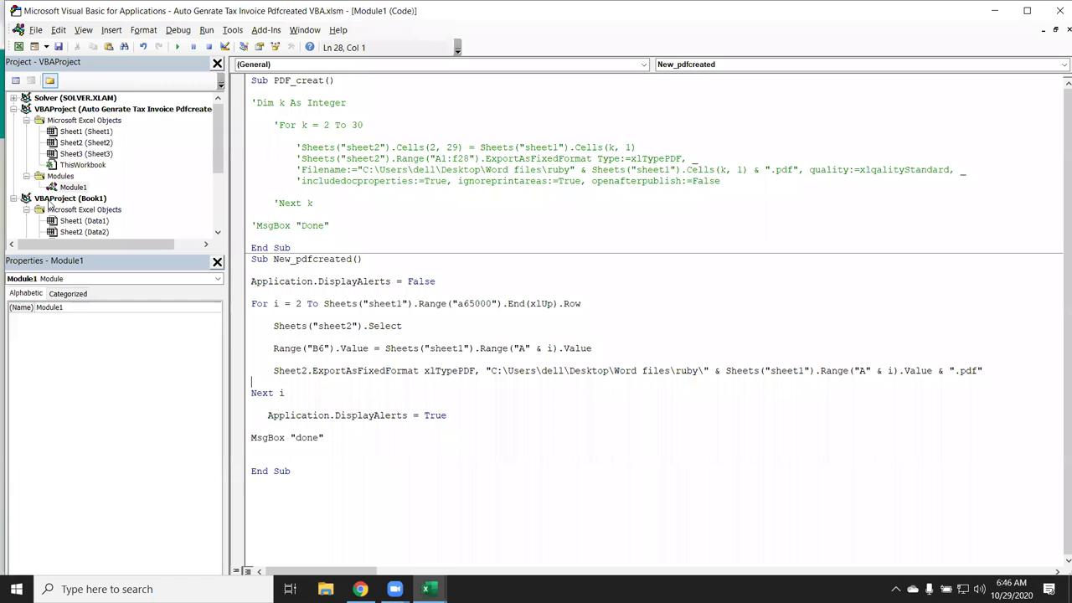
pyautogui.hotkey('alt', 'Tab')
pyautogui.hotkey('alt', 'Tab')
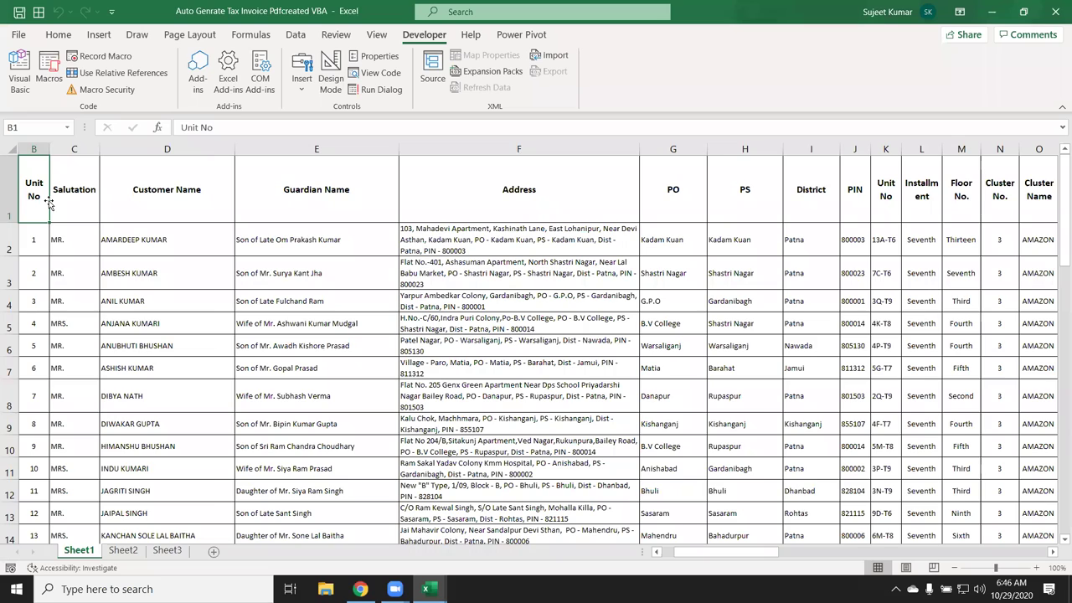
pyautogui.press('Down')
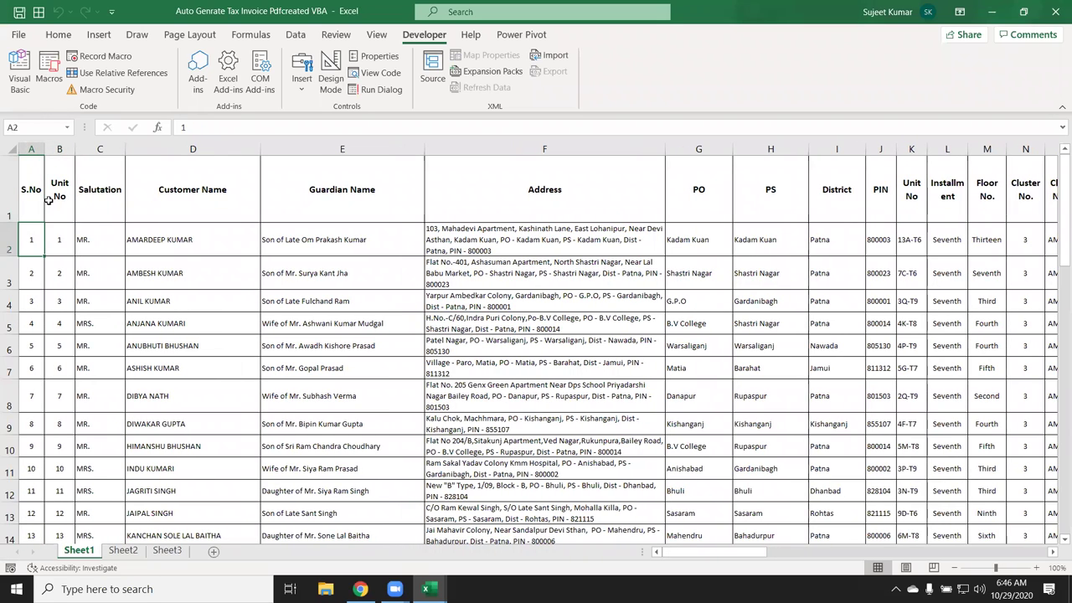
pyautogui.press('Right')
pyautogui.press('Right')
pyautogui.press('Right')
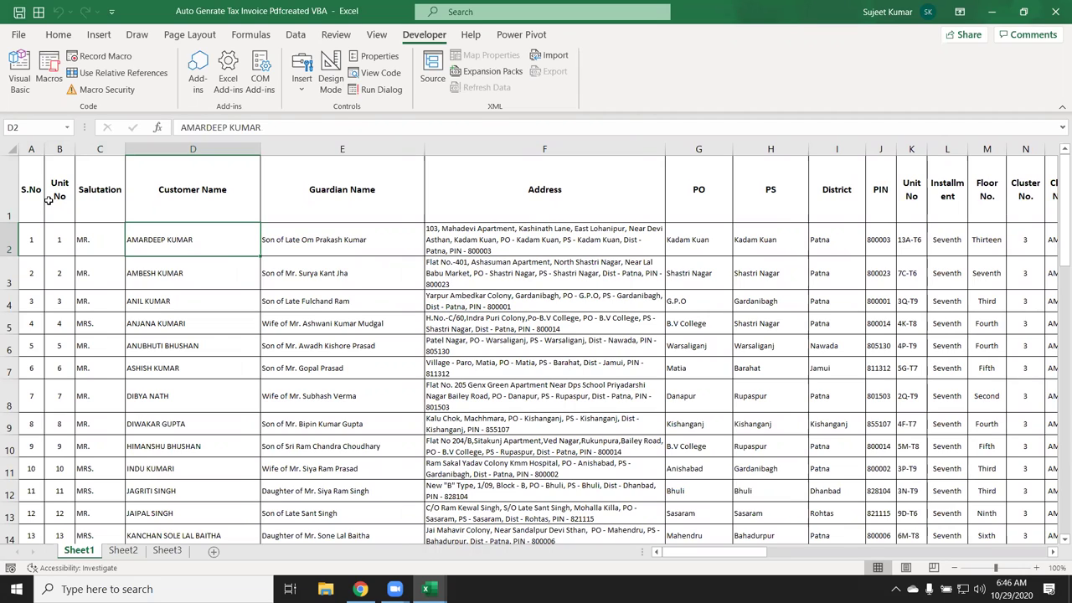
pyautogui.press('Left')
pyautogui.press('Left')
pyautogui.press('Right')
pyautogui.press('Right')
pyautogui.press('Right')
pyautogui.press('Right')
pyautogui.press('Right')
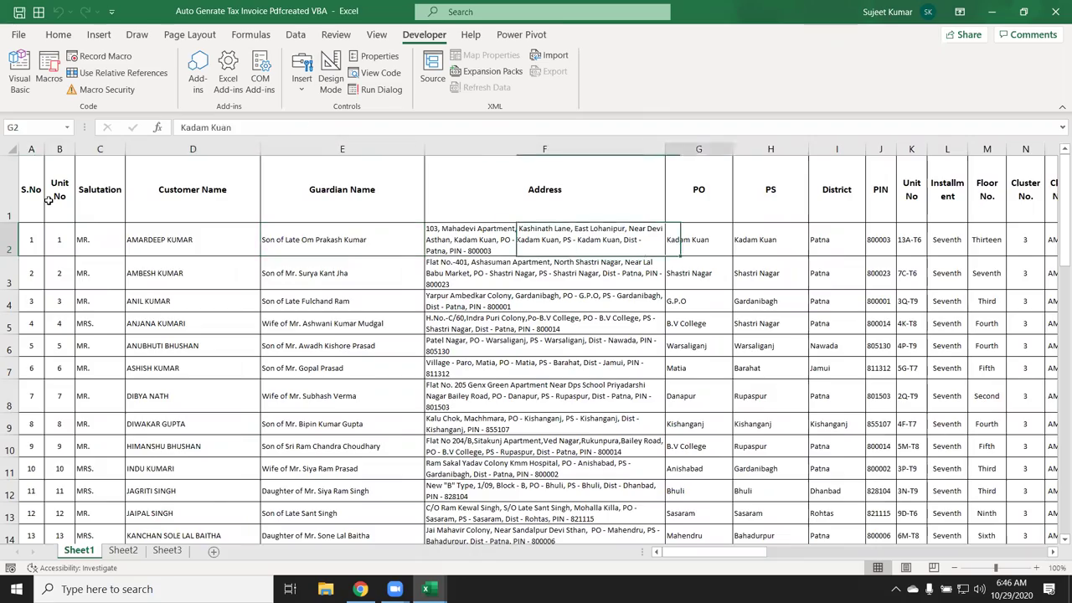
pyautogui.press('Right')
pyautogui.press('Right')
pyautogui.press('Right')
pyautogui.press('Right')
pyautogui.press('Right')
pyautogui.press('Right')
pyautogui.press('Right')
pyautogui.press('Right')
pyautogui.press('Right')
pyautogui.press('Right')
pyautogui.press('Right')
pyautogui.press('Right')
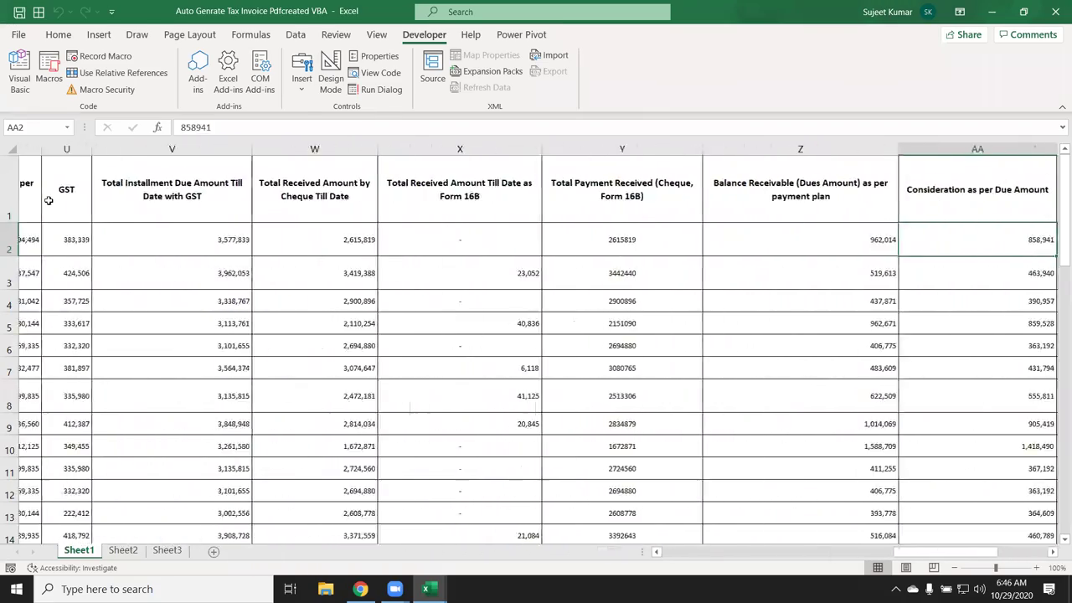
pyautogui.press('Right')
pyautogui.press('Right')
pyautogui.press('Right')
pyautogui.press('Right')
pyautogui.press('Right')
pyautogui.press('Right')
pyautogui.press('Right')
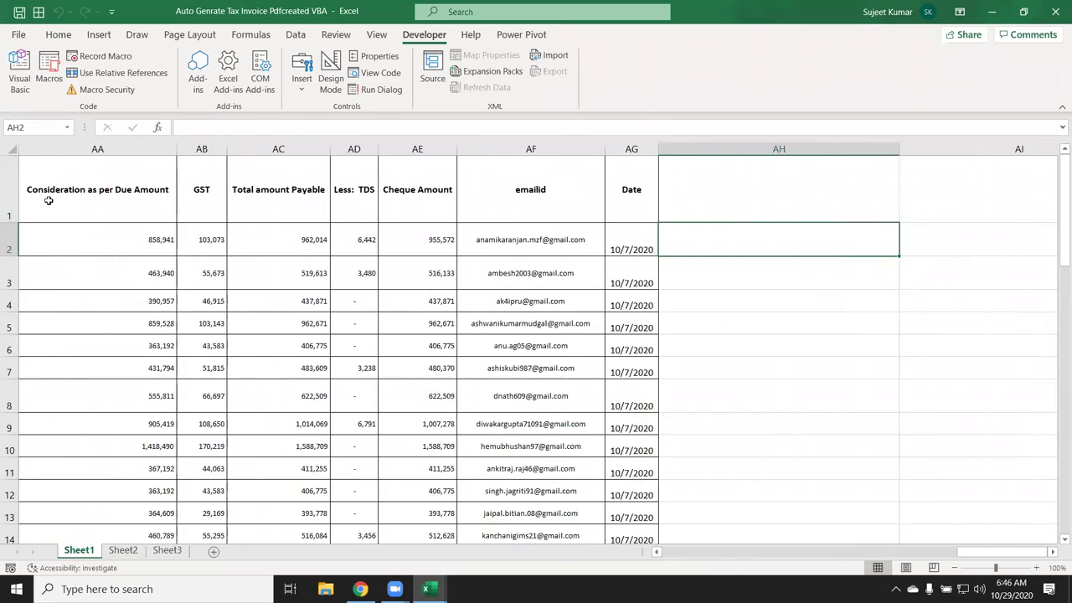
pyautogui.press('Left')
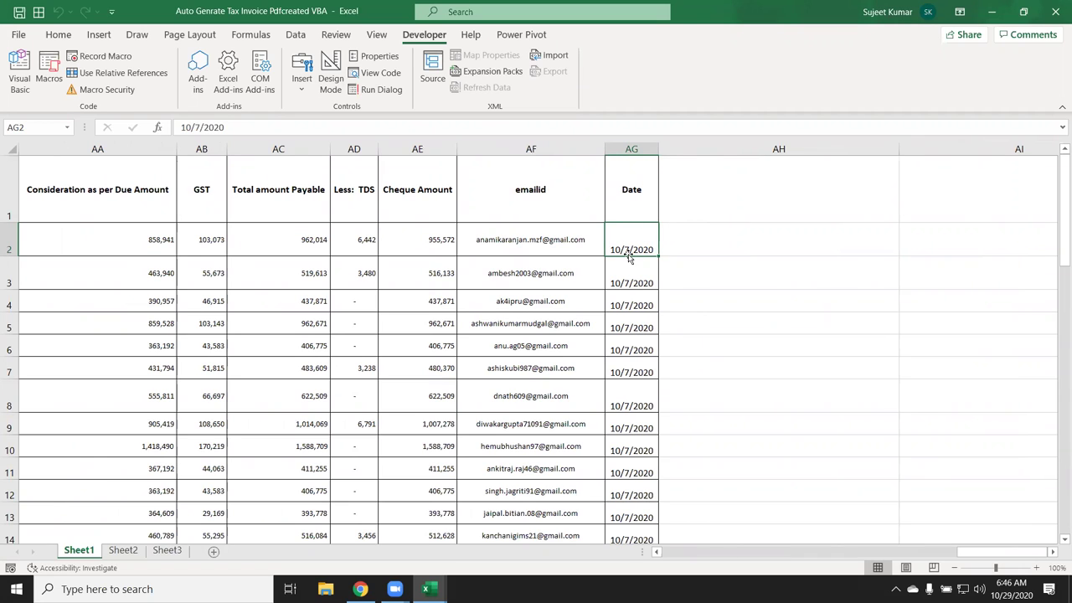
# Declare Dim fn As String under Sub New_pdfcreated()
pyautogui.hotkey('alt', 'F11')
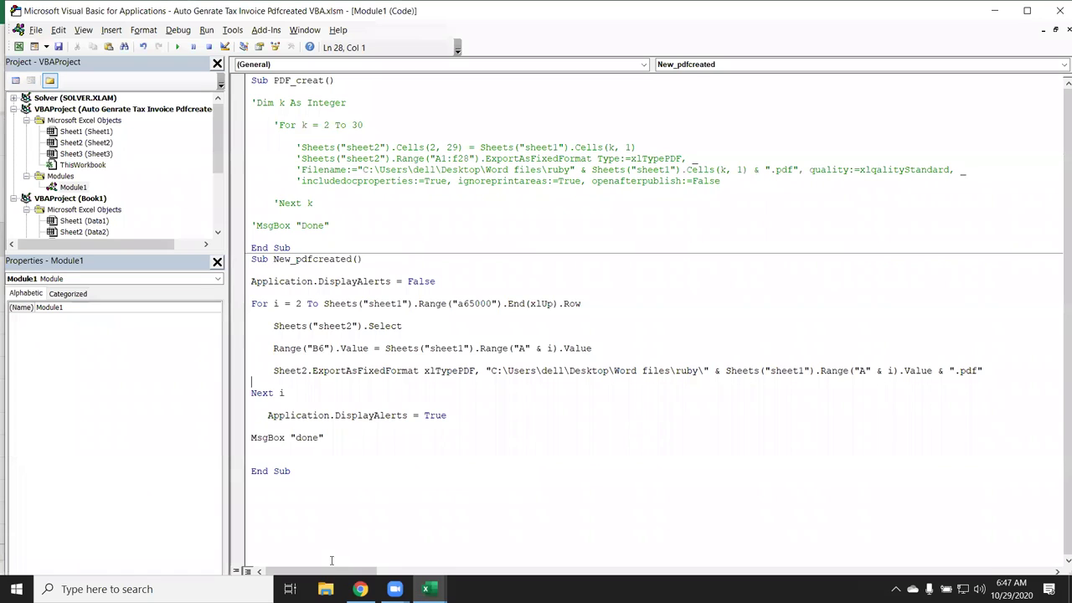
pyautogui.click(261, 271)
pyautogui.press('Return')
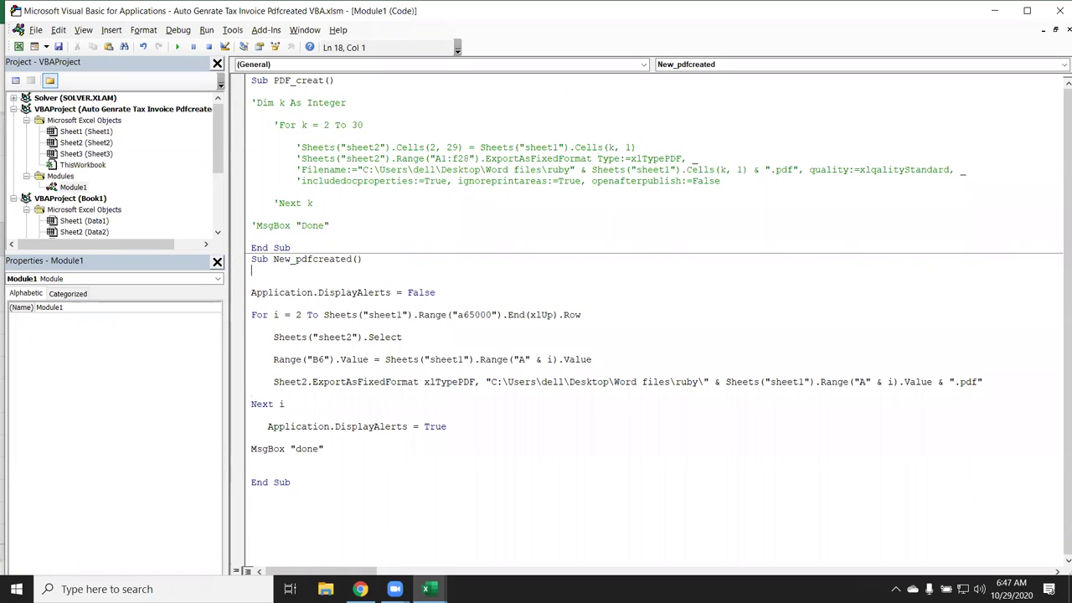
pyautogui.press('Return')
pyautogui.write('im fn as s')
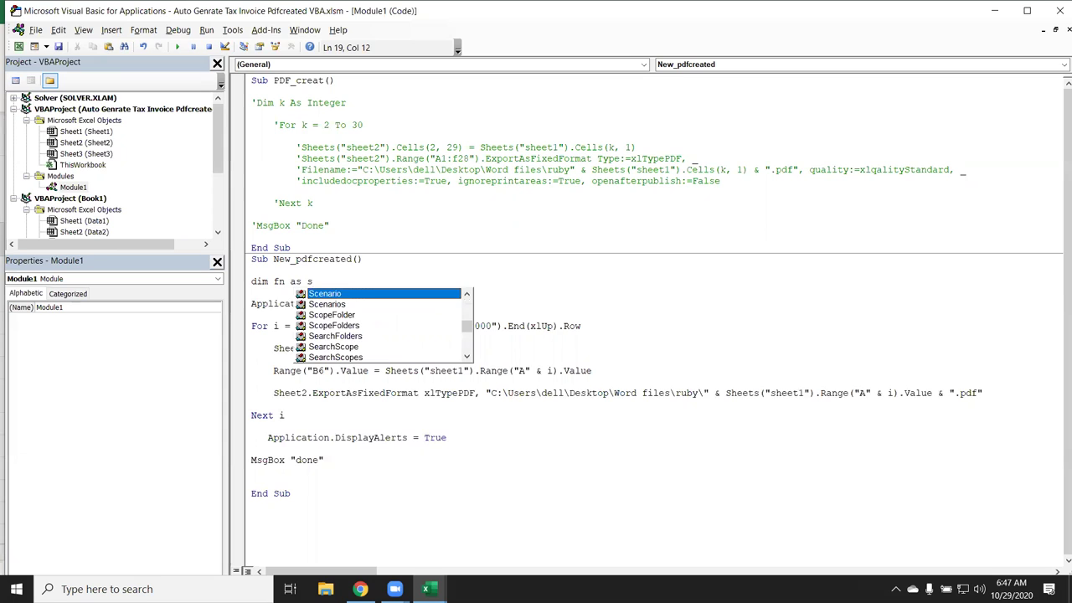
pyautogui.write('tr')
pyautogui.press('Tab')
pyautogui.press('Return')
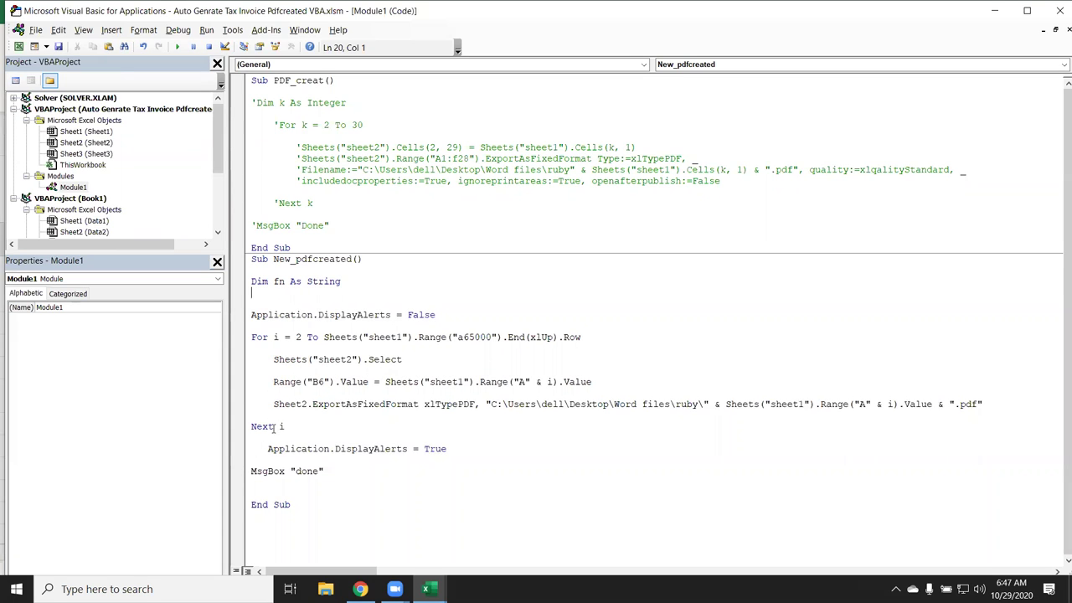
# At the top of the loop, set fn to the column A value, "-", and the column A value again
pyautogui.click(277, 360)
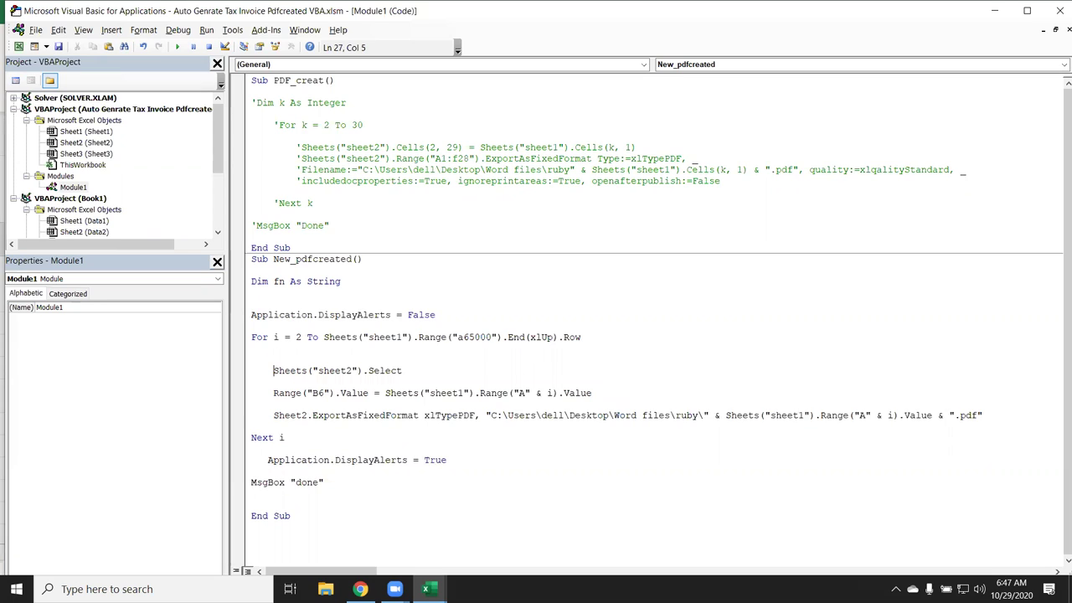
pyautogui.press('Return')
pyautogui.press('Up')
pyautogui.write('fn=')
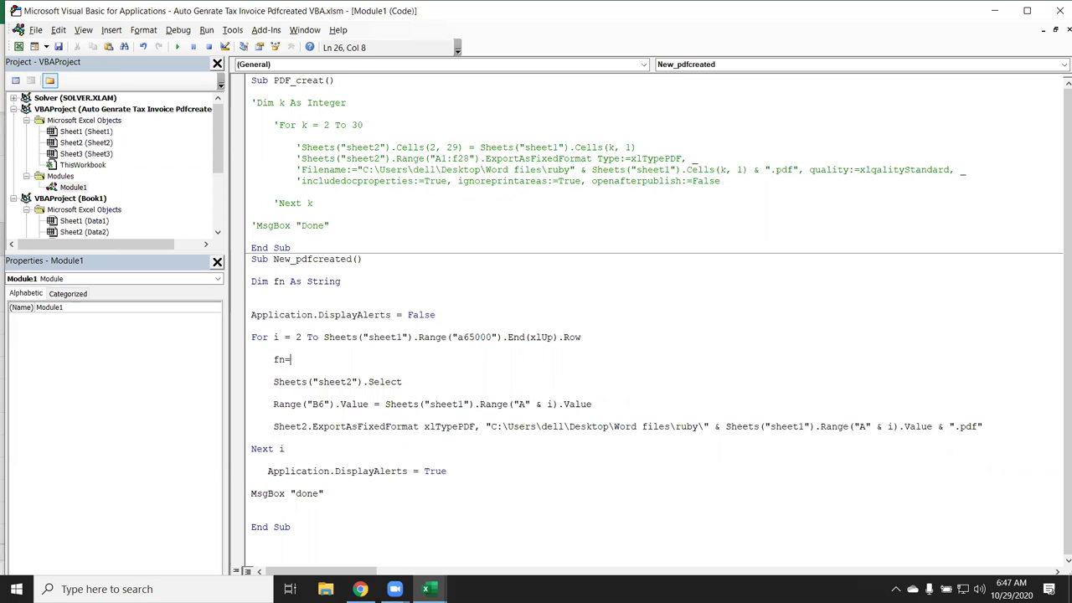
pyautogui.click(387, 404)
pyautogui.press('Return')
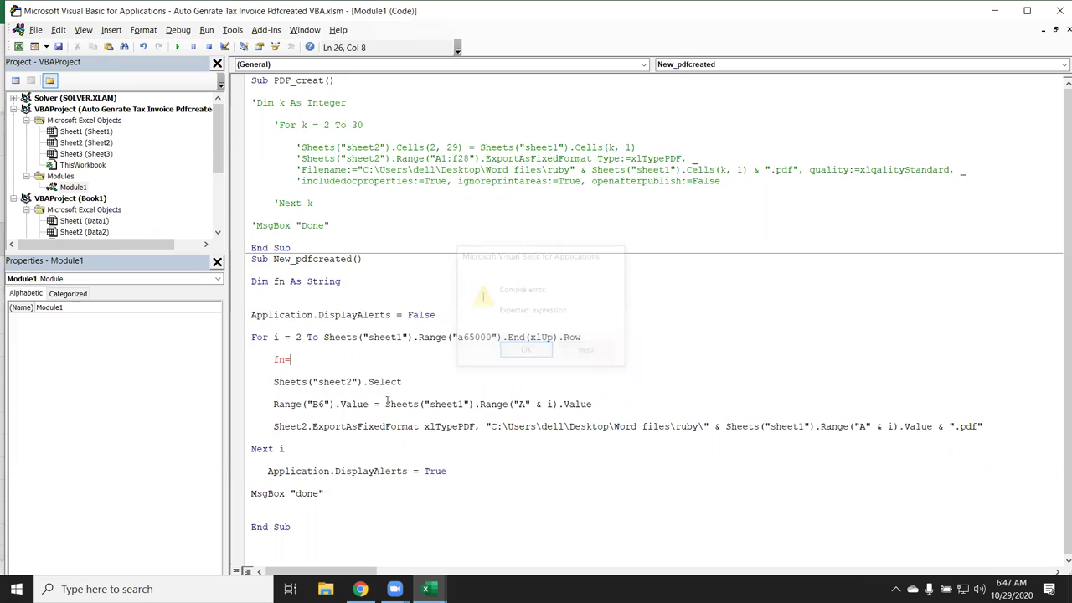
pyautogui.moveTo(385, 404); pyautogui.dragTo(592, 404)
pyautogui.hotkey('ctrl', 'c')
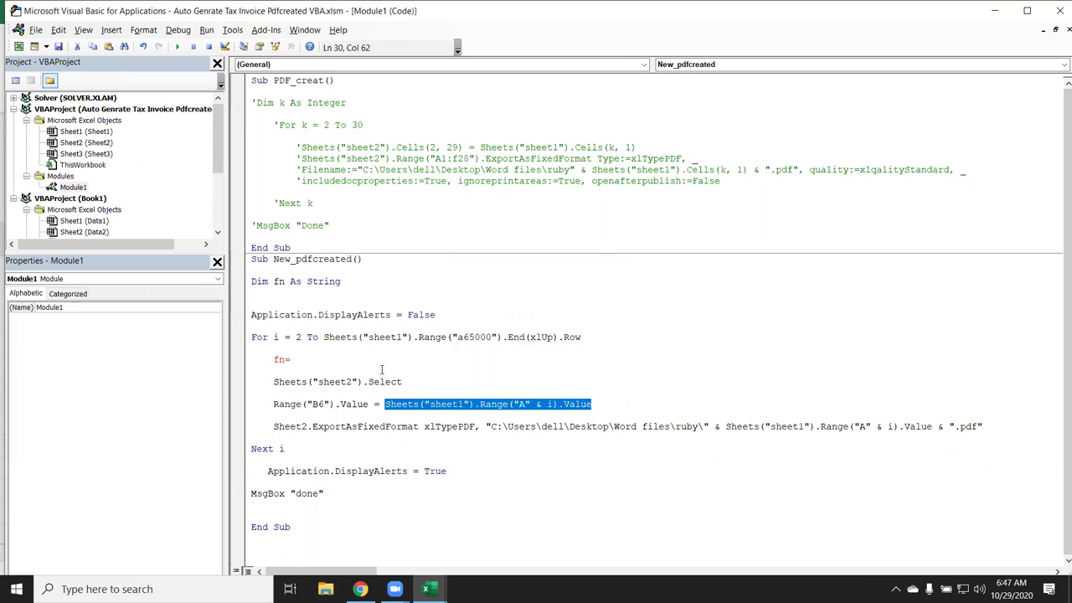
pyautogui.click(367, 359)
pyautogui.hotkey('ctrl', 'v')
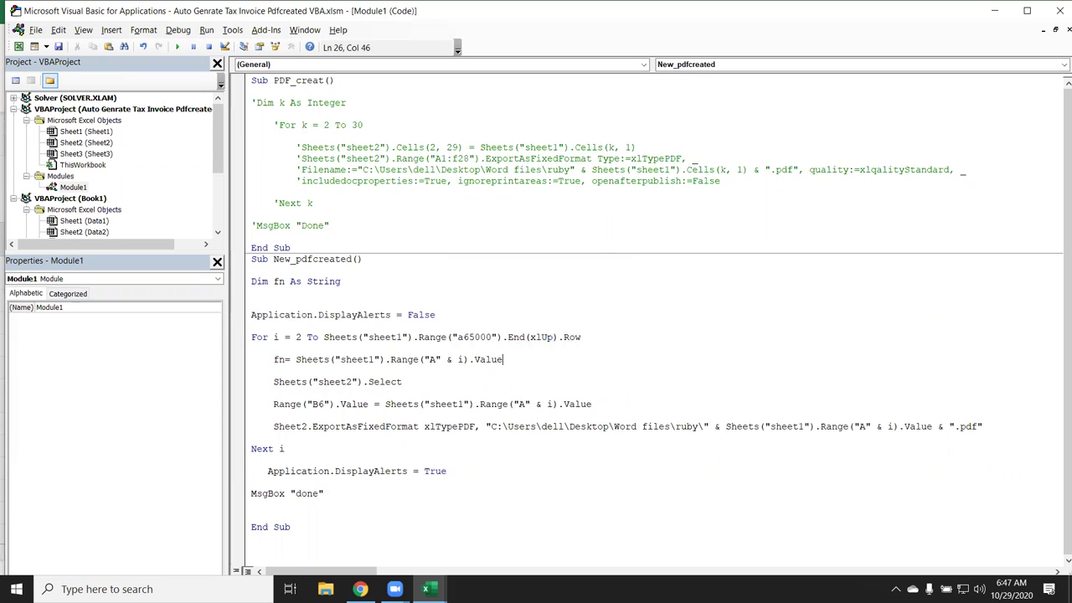
pyautogui.write(' & "-" ')
pyautogui.write('&')
pyautogui.hotkey('ctrl', 'v')
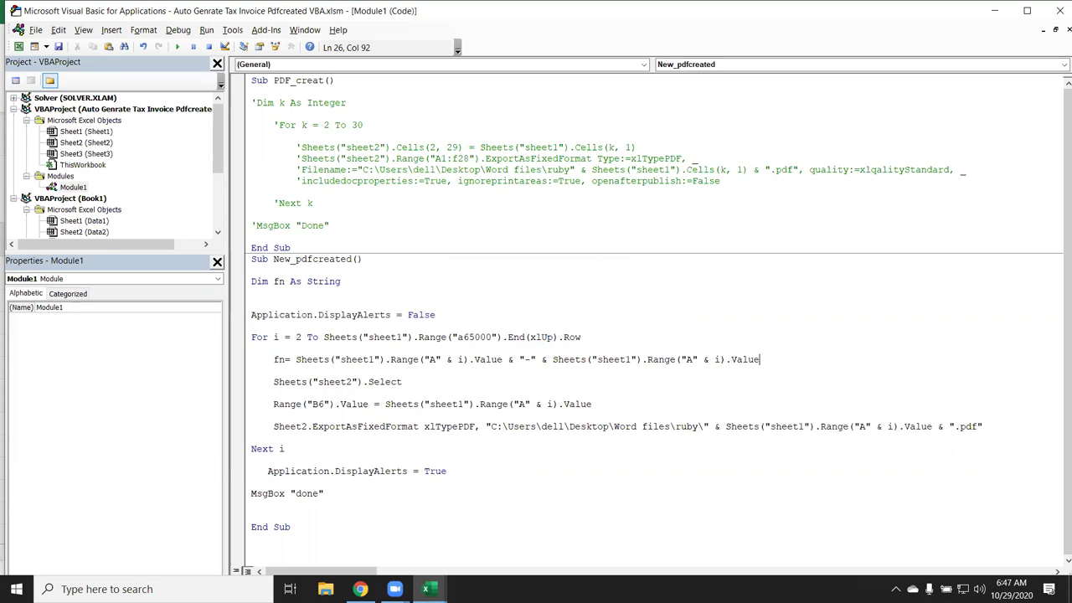
pyautogui.hotkey('alt', 'F11')
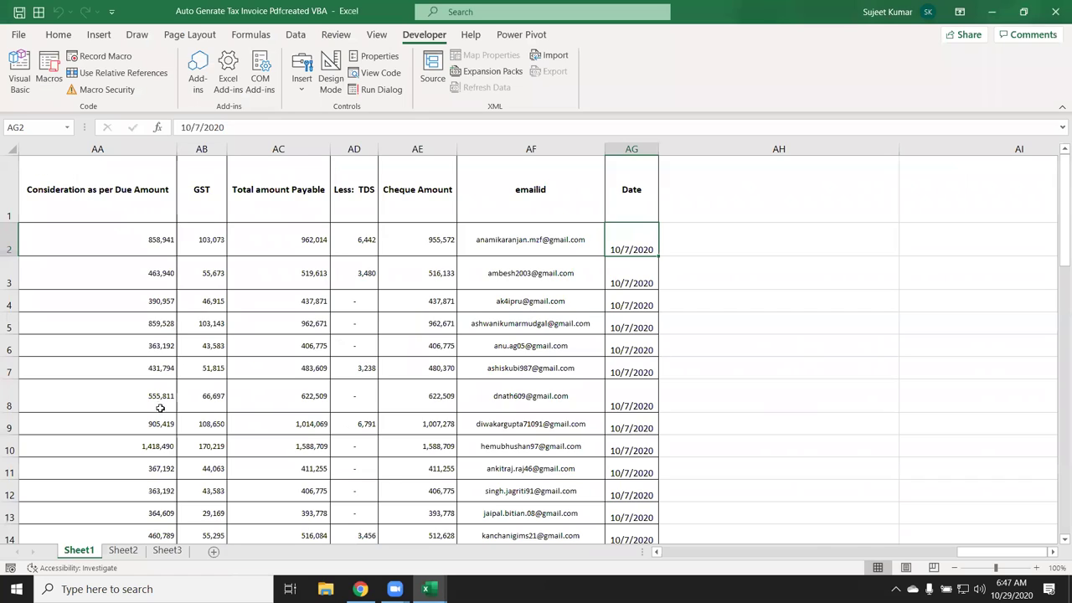
# Change the second fn expression to column D and append & at the line's end
pyautogui.moveTo(964, 553); pyautogui.dragTo(670, 553)
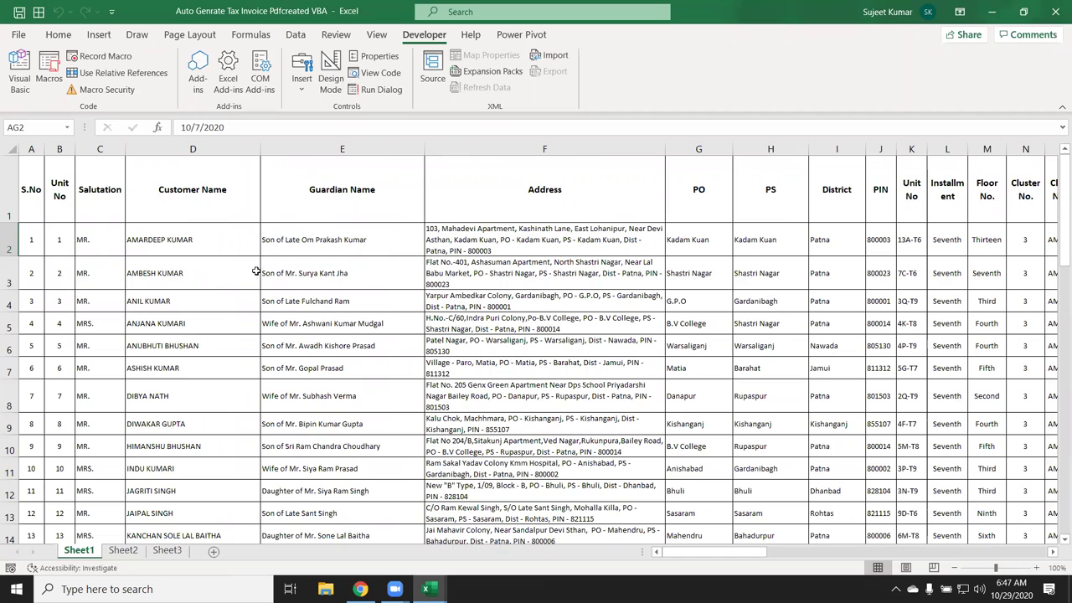
pyautogui.hotkey('alt', 'F11')
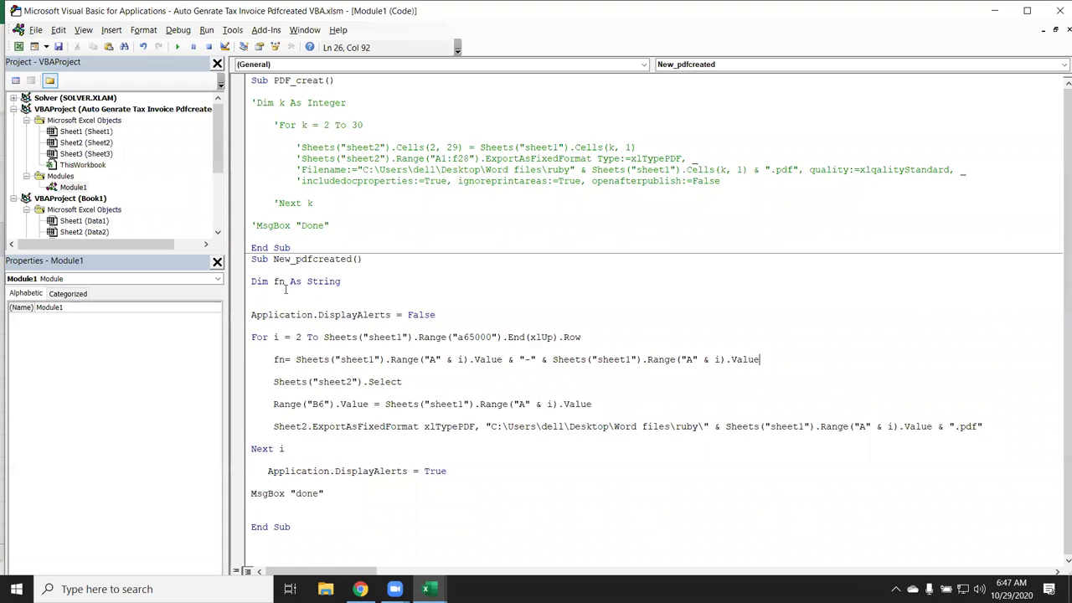
pyautogui.doubleClick(690, 359)
pyautogui.write('D')
pyautogui.press('End')
pyautogui.write('&')
# Append Format of Sheet1's column AG date with "DD-MMM-YY" to the fn line
pyautogui.hotkey('alt', 'F11')
pyautogui.moveTo(711, 556); pyautogui.dragTo(1057, 556)
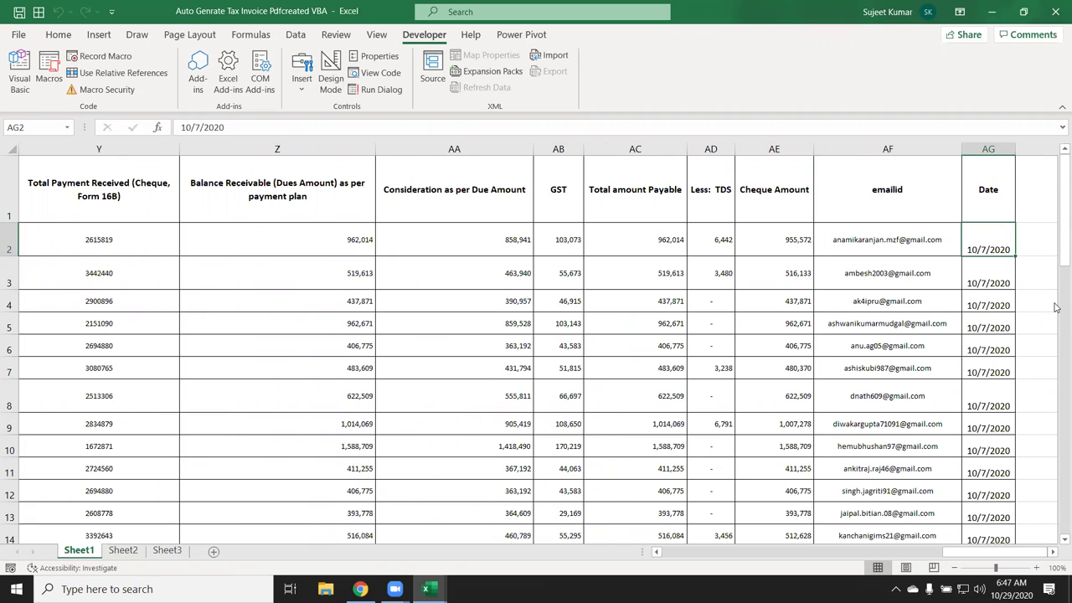
pyautogui.hotkey('alt', 'F11')
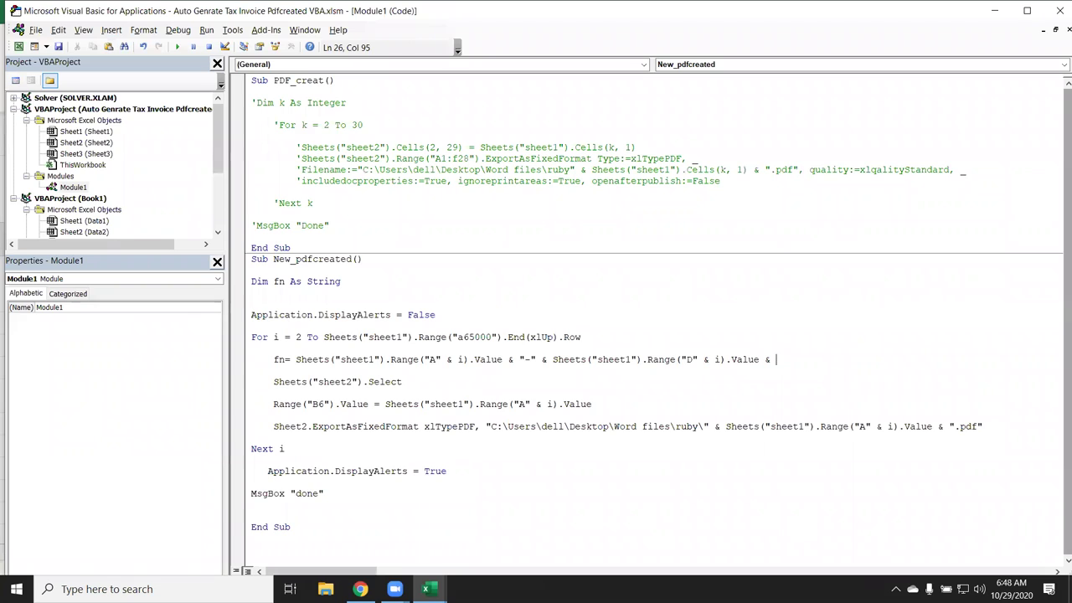
pyautogui.write('format')
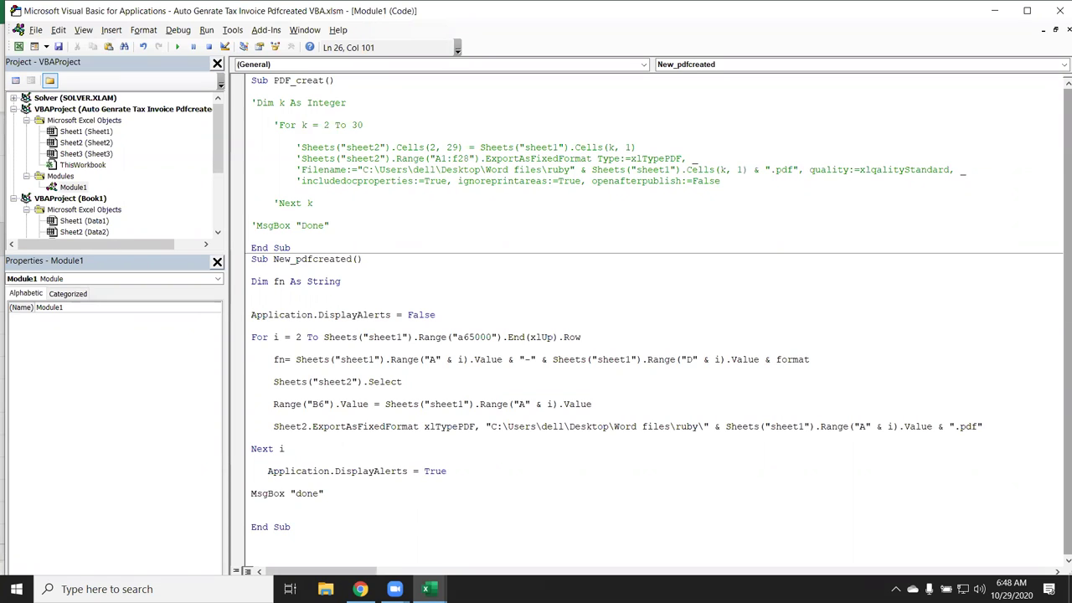
pyautogui.write('(')
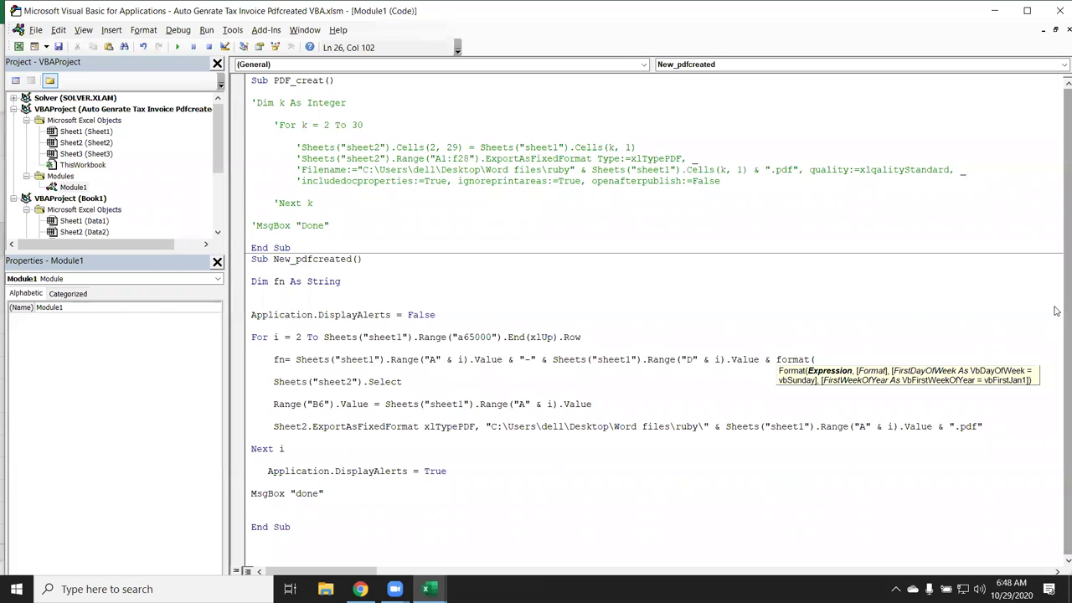
pyautogui.hotkey('ctrl', 'v')
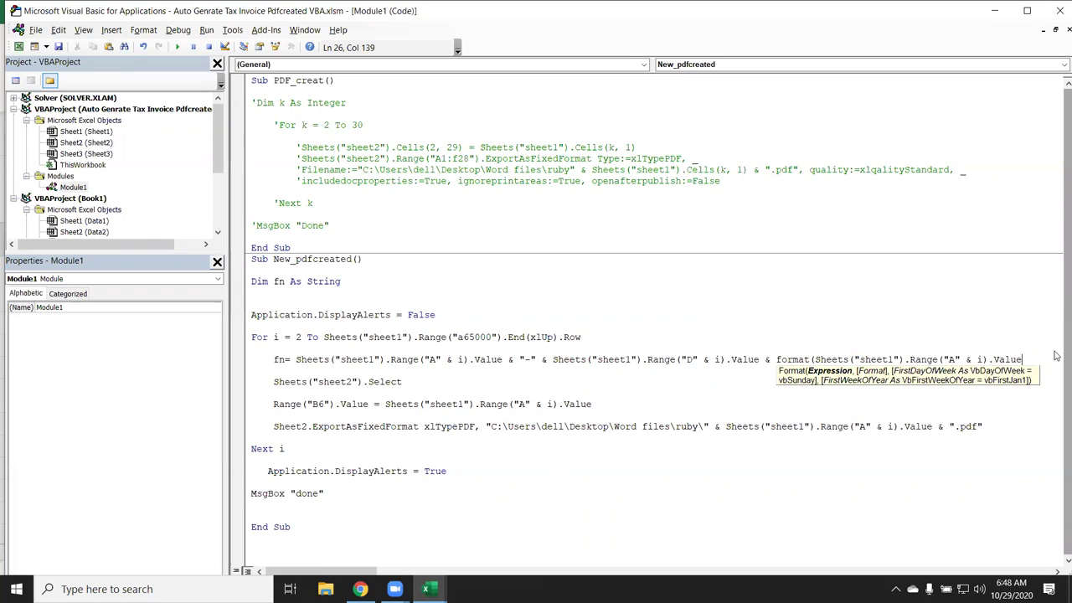
pyautogui.click(957, 358)
pyautogui.write('G')
pyautogui.hotkey('alt', 'F11')
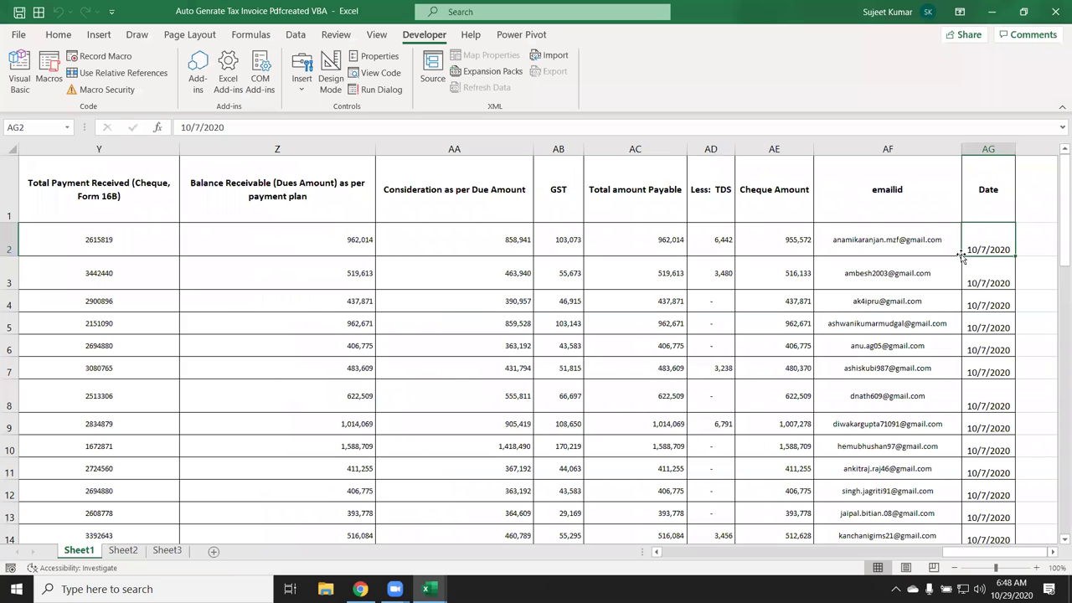
pyautogui.hotkey('alt', 'F11')
pyautogui.press('End')
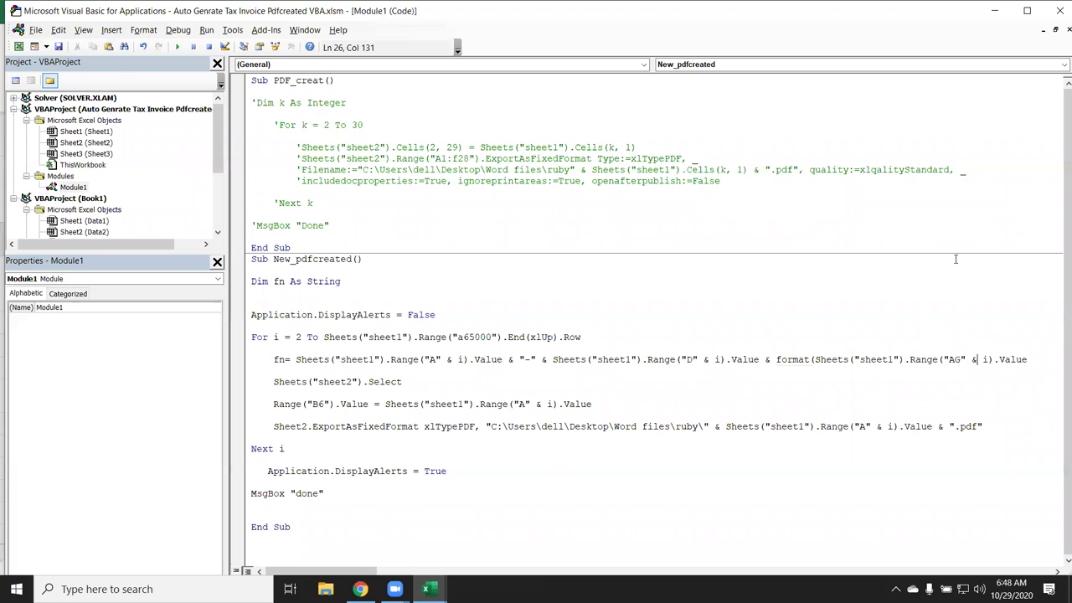
pyautogui.write('e')
pyautogui.write(',"DDD"')
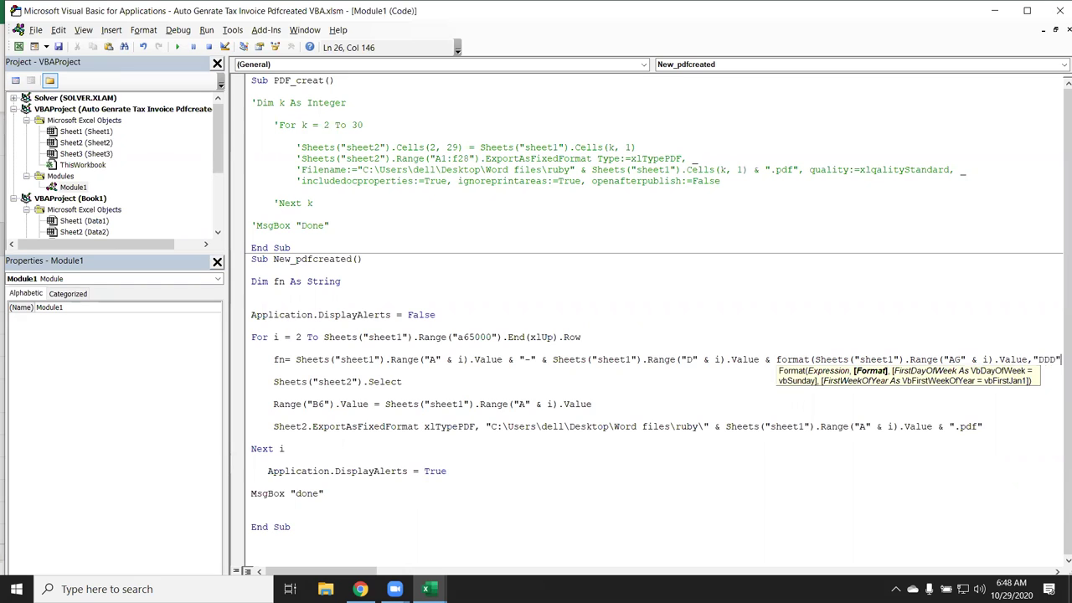
pyautogui.press('BackSpace')
pyautogui.press('BackSpace')
pyautogui.write('-')
pyautogui.write('MMM-YY')
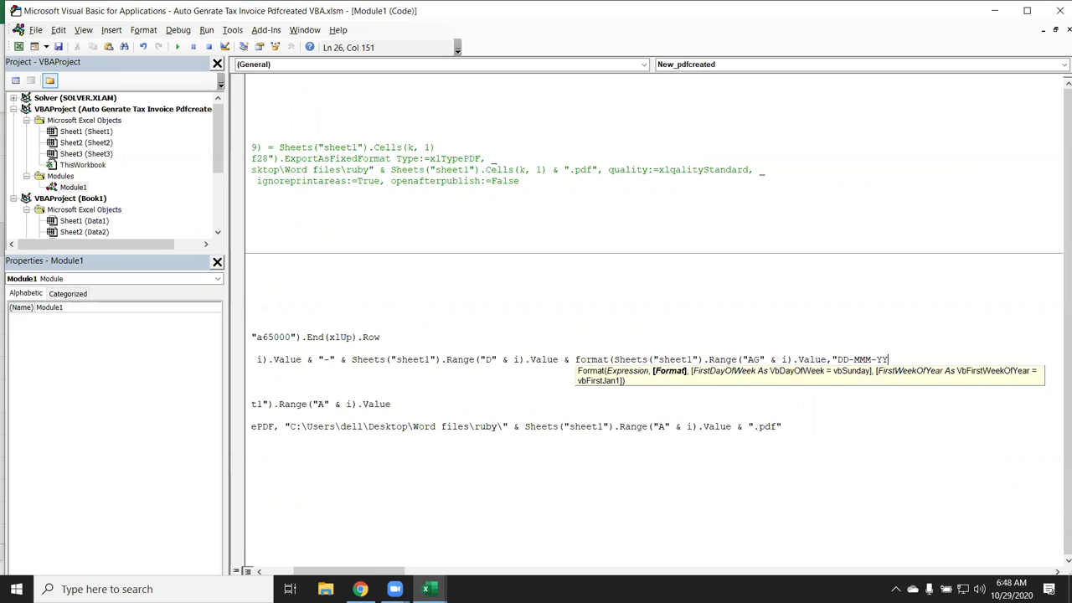
pyautogui.write('"')
pyautogui.write(')')
pyautogui.press('Up')
pyautogui.press('Down')
pyautogui.press('Down')
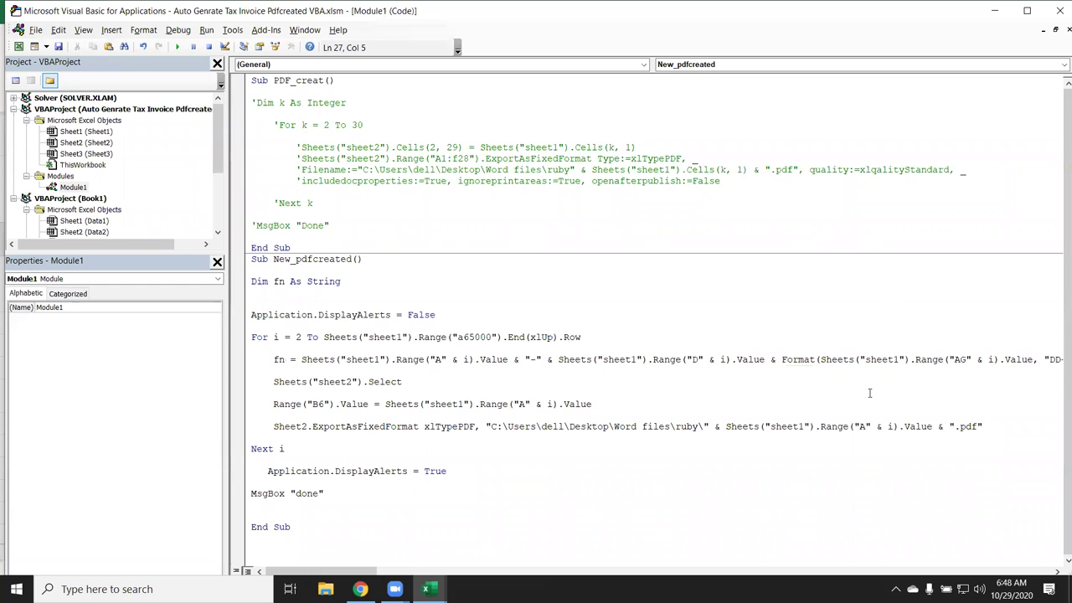
# Replace the Sheets("sheet1").Range("A" & i).Value file name in the export line with fn
pyautogui.moveTo(725, 426); pyautogui.dragTo(932, 427)
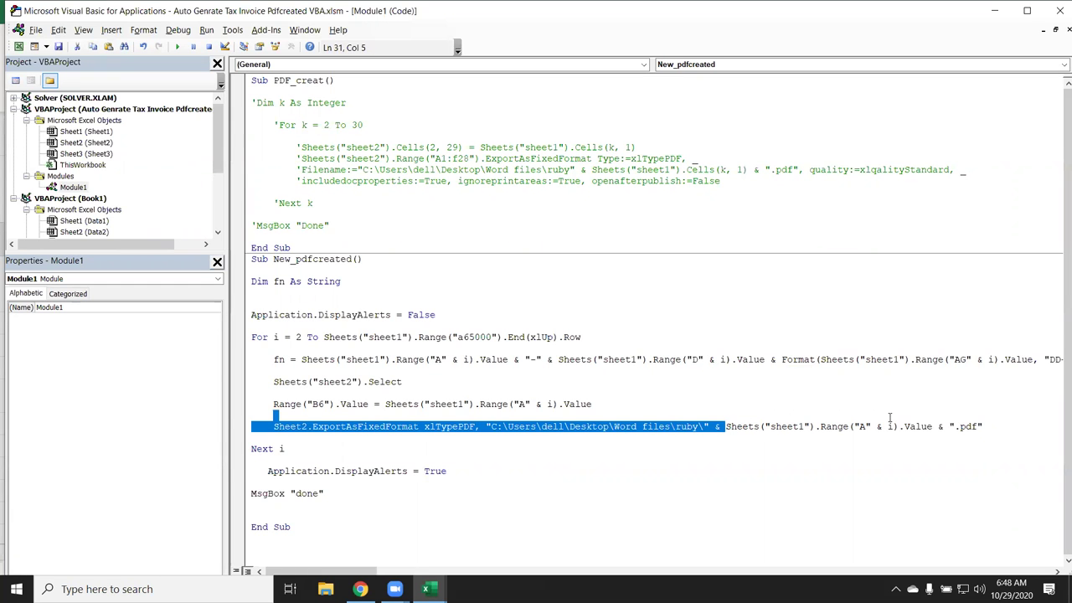
pyautogui.write('FN')
pyautogui.press('BackSpace')
pyautogui.press('BackSpace')
pyautogui.write('fn')
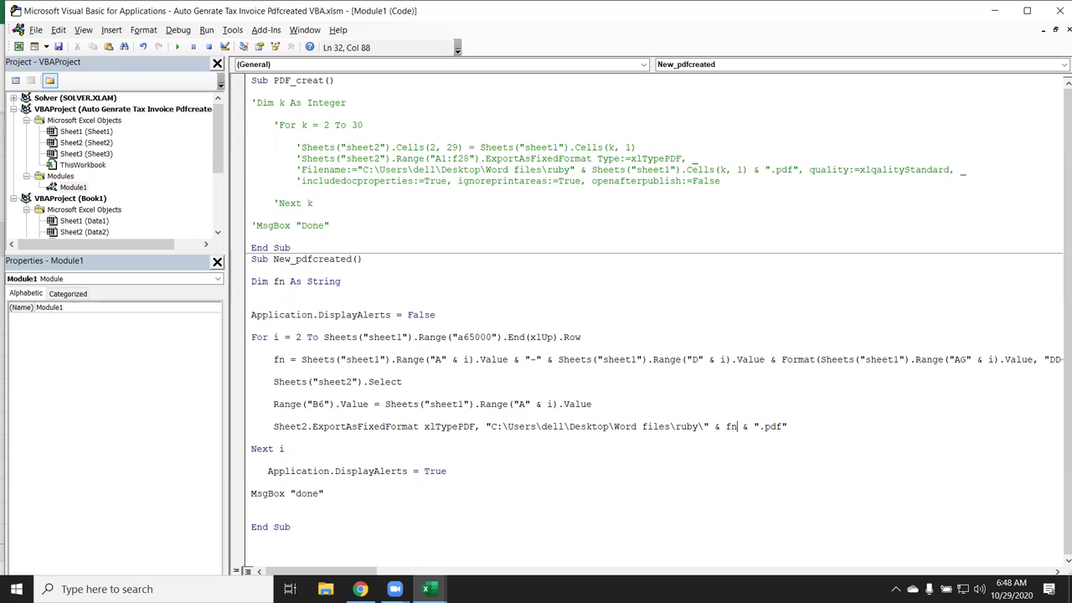
pyautogui.click(724, 517)
# Check the ruby folder path and select the whole New_pdfcreated procedure code
pyautogui.click(389, 314)
pyautogui.moveTo(490, 426); pyautogui.dragTo(706, 428)
pyautogui.click(538, 452)
pyautogui.moveTo(291, 527); pyautogui.dragTo(254, 259)
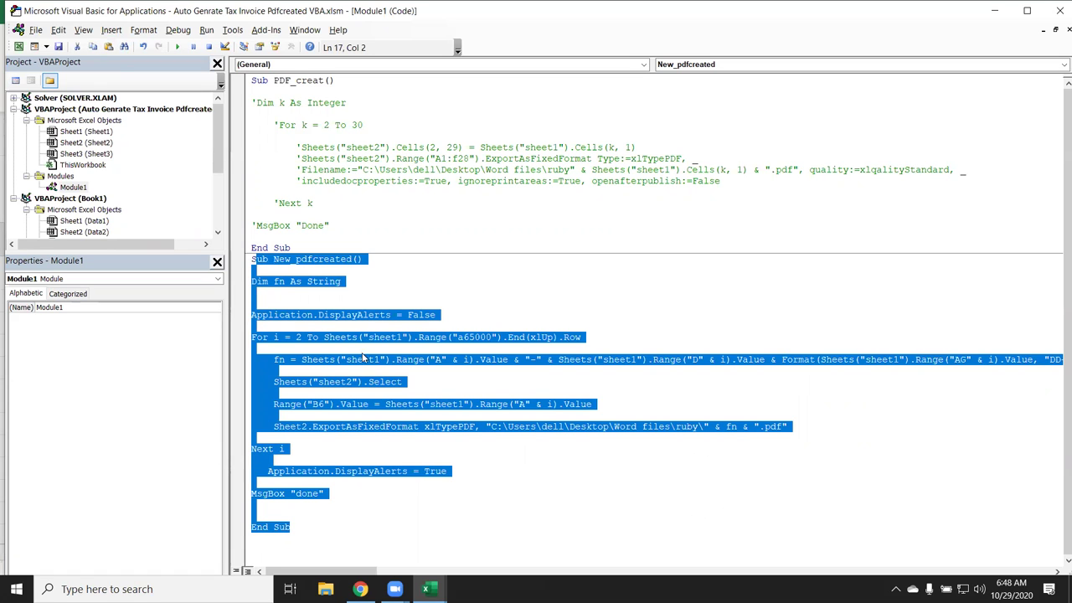
pyautogui.click(503, 466)
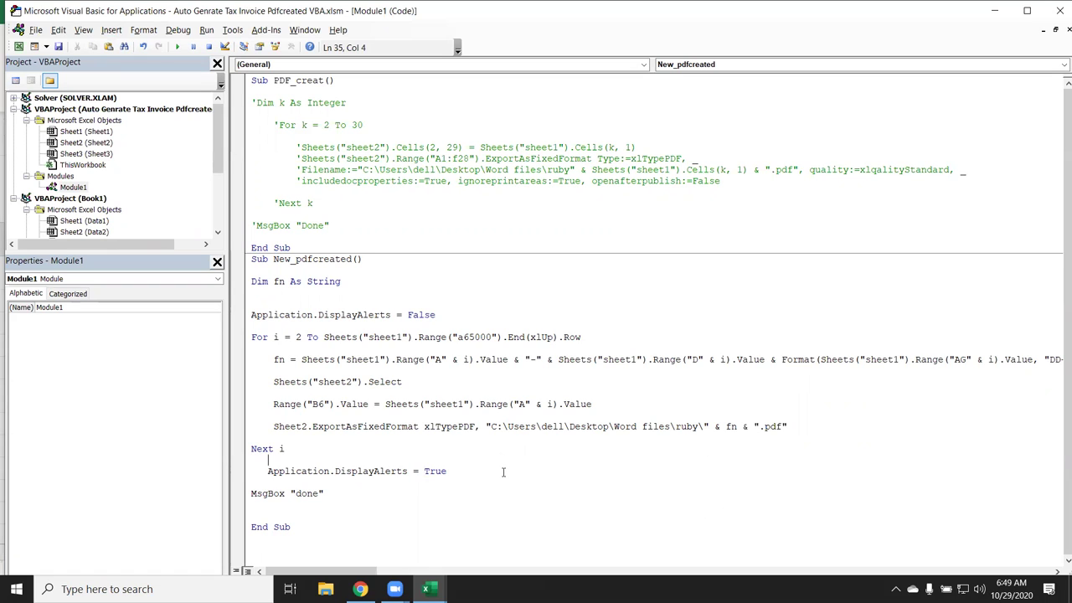
pyautogui.hotkey('alt', 'F11')
pyautogui.hscroll(2, 474, 472)
pyautogui.hscroll(2, 421, 475)
pyautogui.hotkey('alt', 'F11')
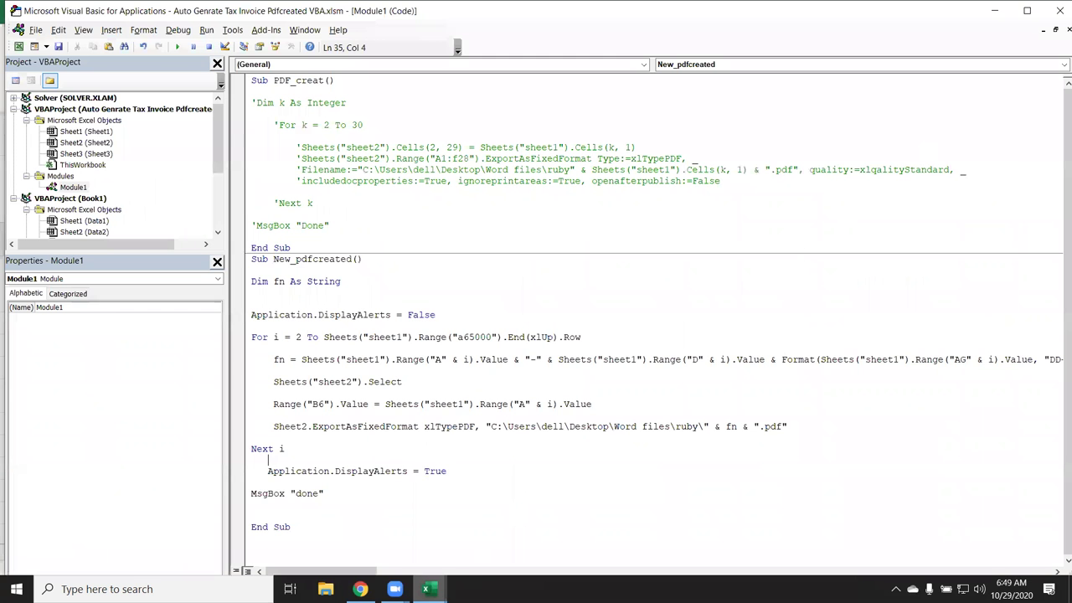
# Paste the New_pdfcreated macro code into the WhatsApp Web chat and send it
pyautogui.click(360, 589)
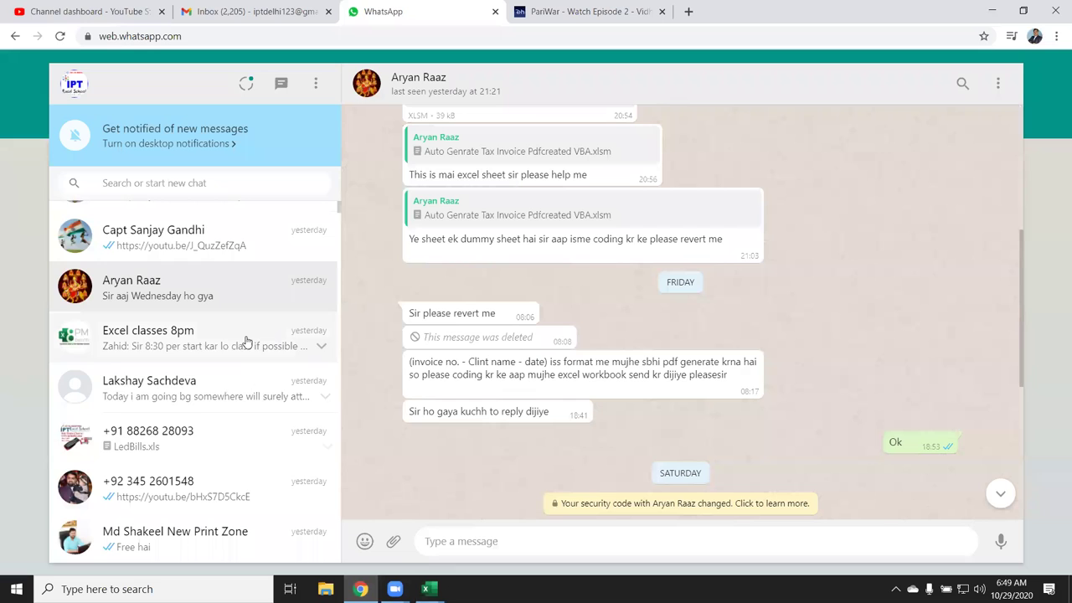
pyautogui.click(456, 545)
pyautogui.hotkey('ctrl', 'v')
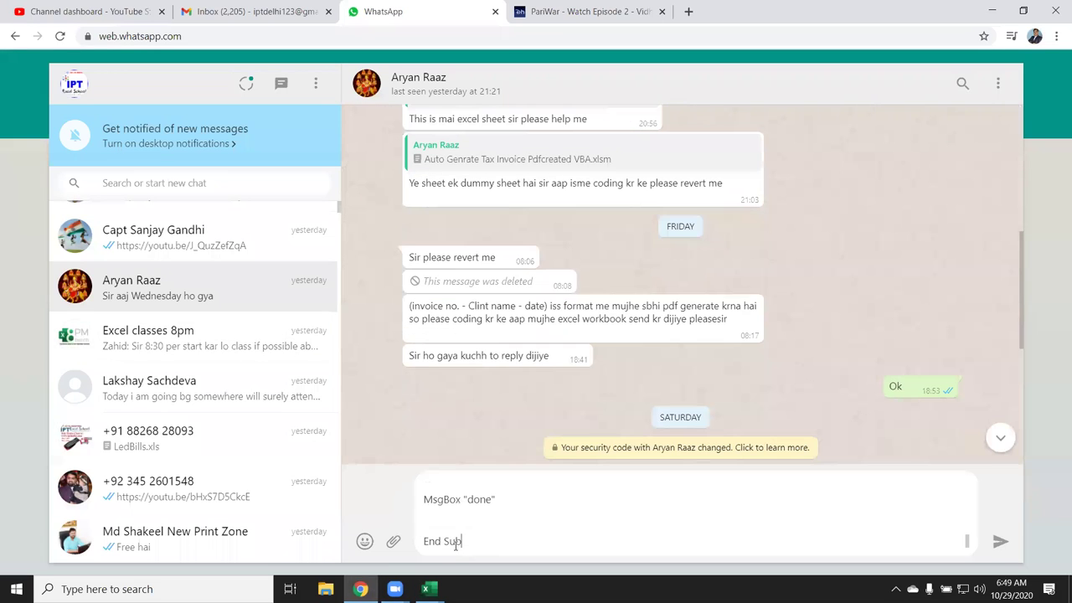
pyautogui.press('Return')
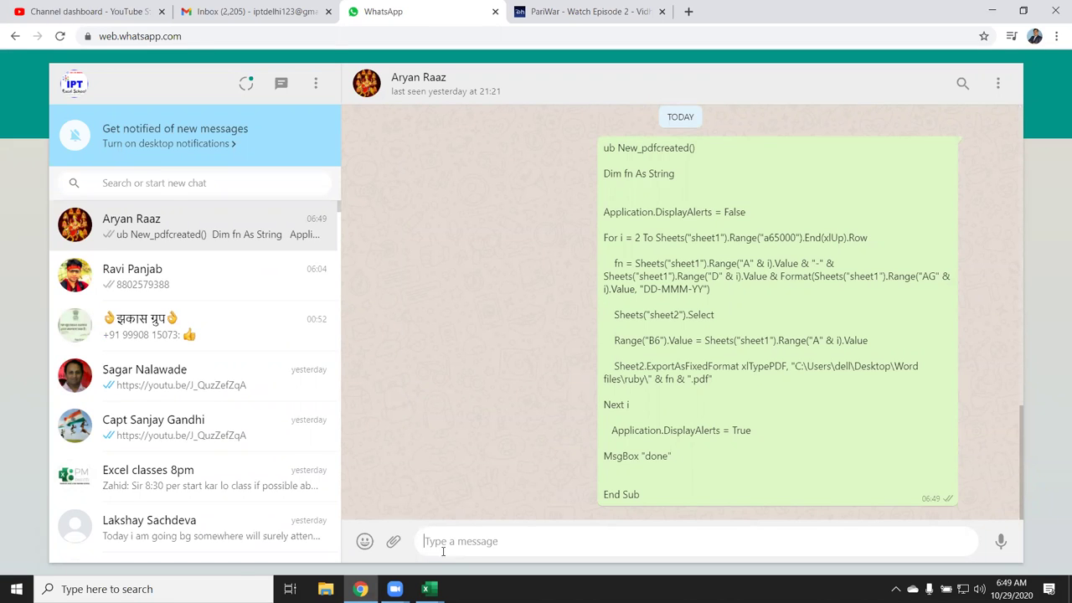
pyautogui.hotkey('alt', 'Tab')
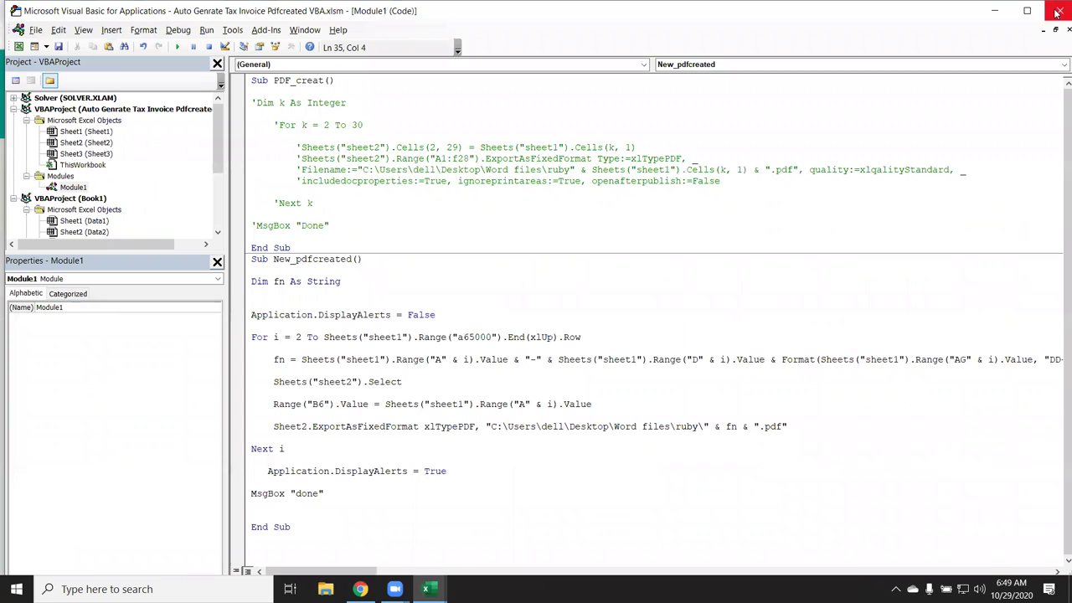
# Close the VBA editor and invoice workbook, saving changes and accepting the personal-information warning
pyautogui.click(1057, 12)
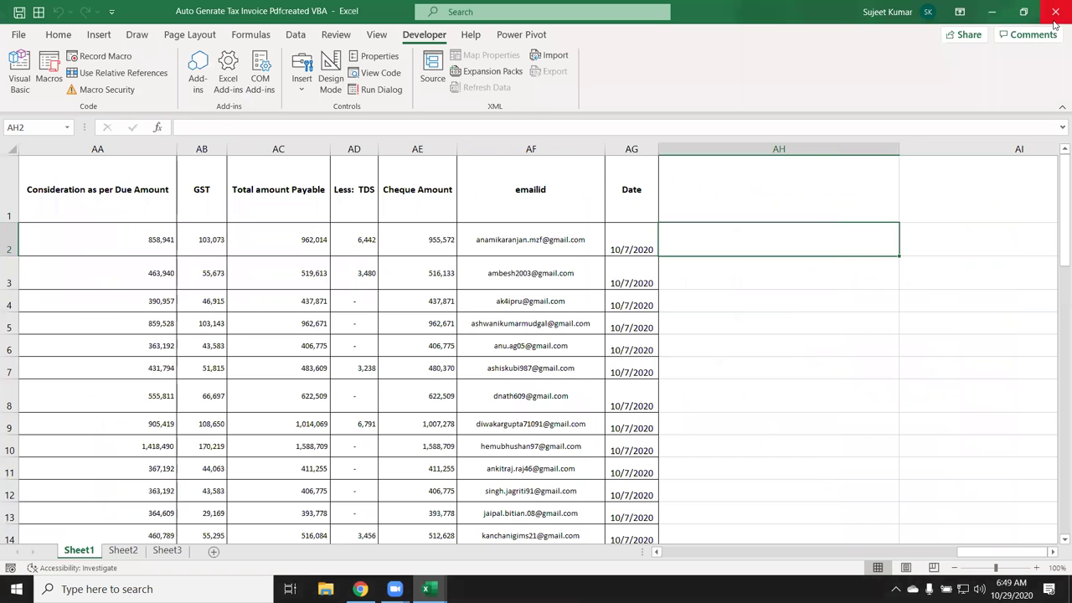
pyautogui.click(427, 322)
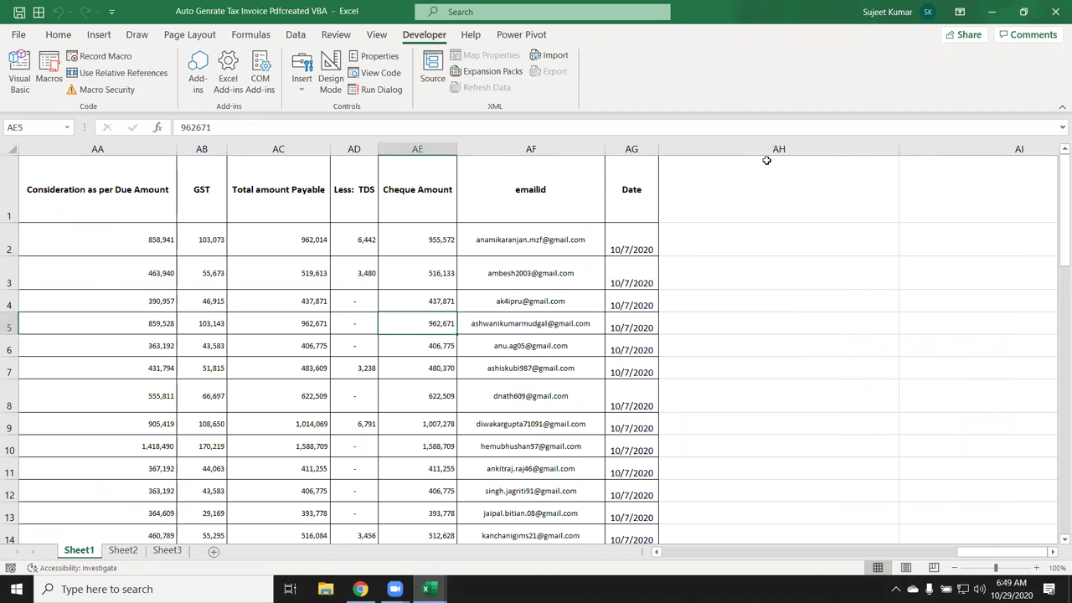
pyautogui.click(1056, 15)
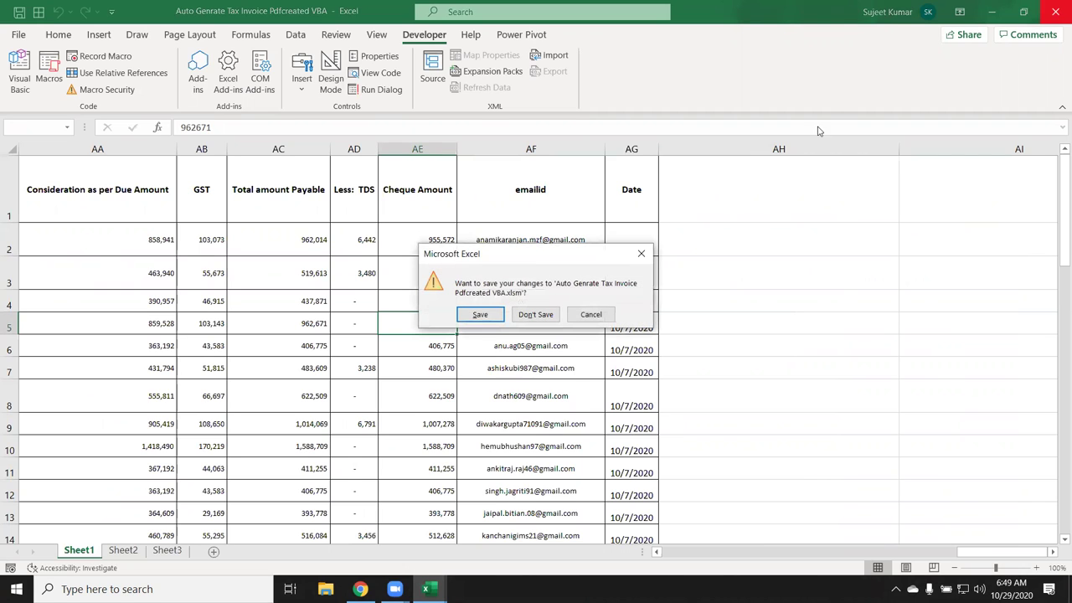
pyautogui.click(479, 314)
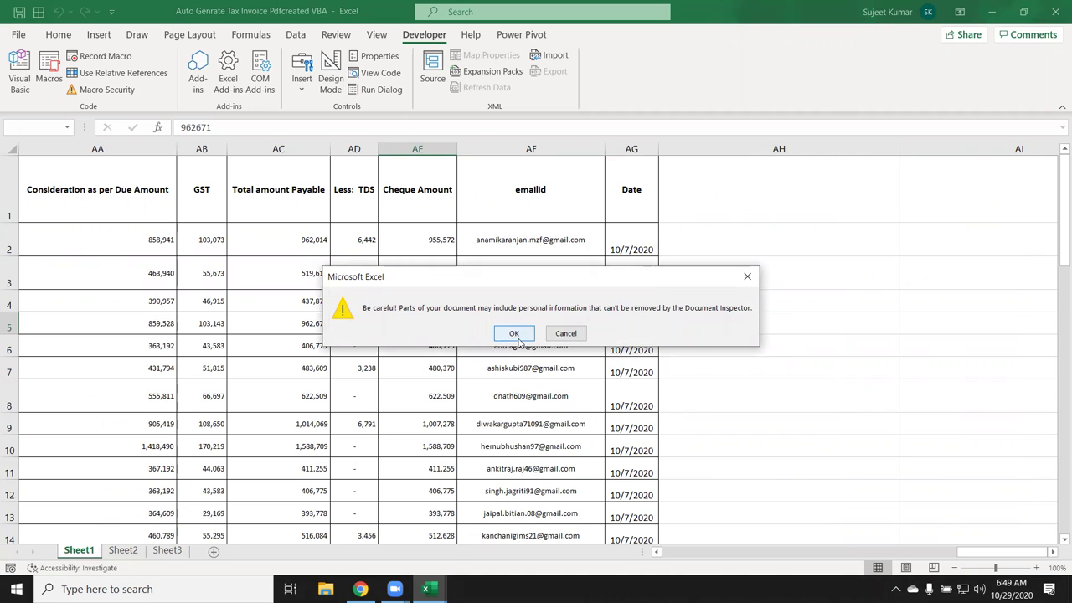
pyautogui.click(518, 341)
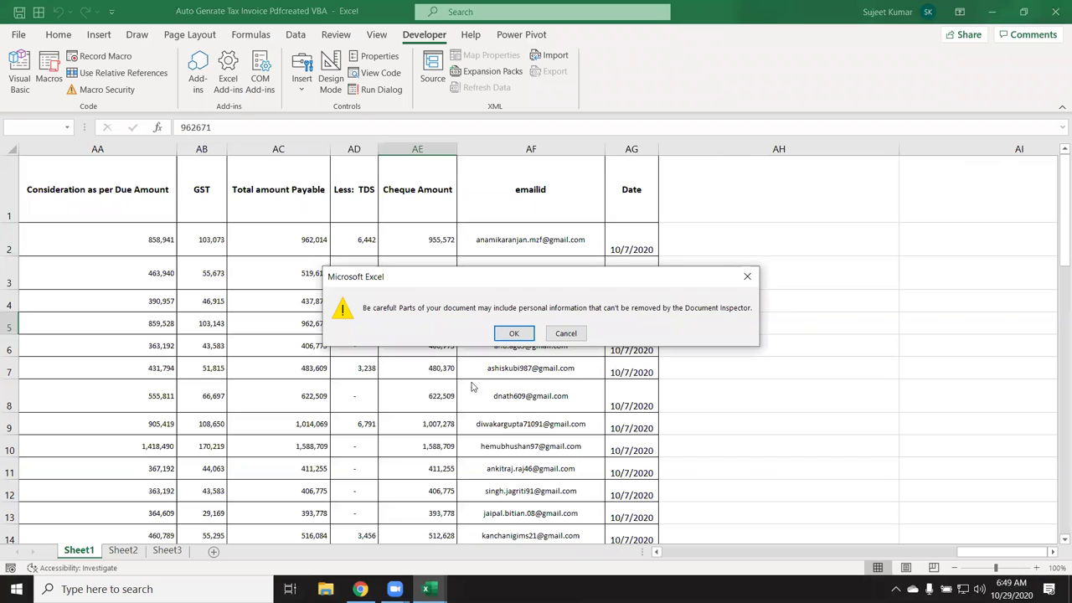
pyautogui.click(528, 334)
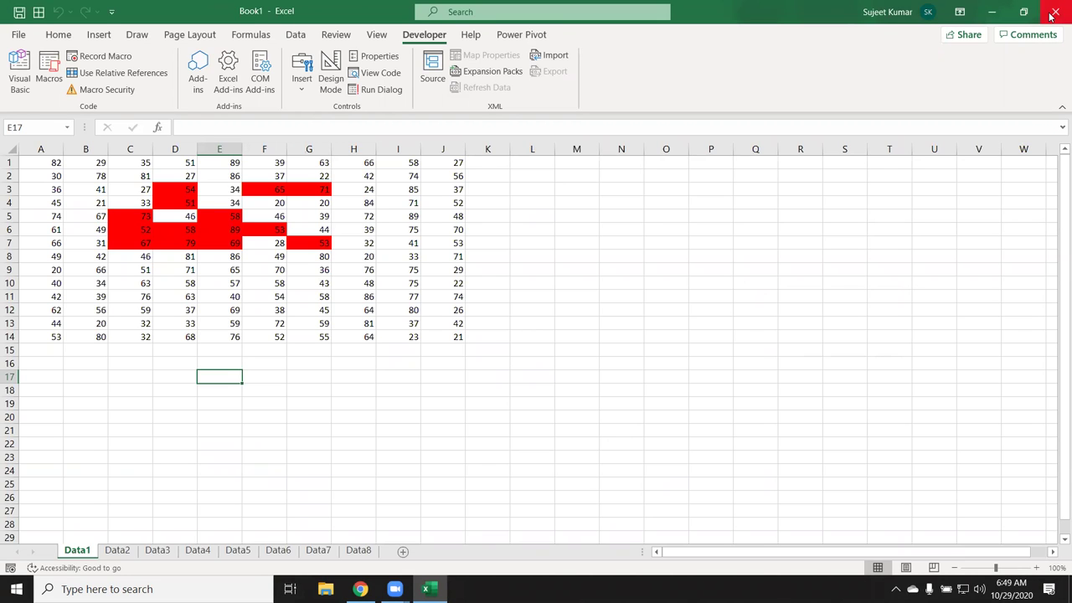
pyautogui.hotkey('alt', 'Tab')
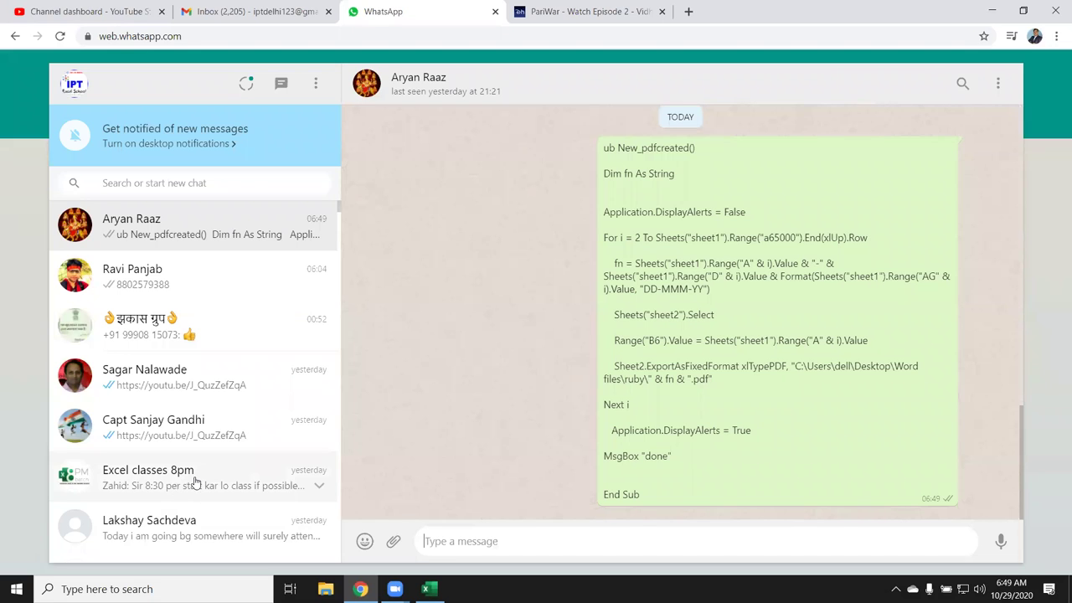
pyautogui.hotkey('alt', 'Tab')
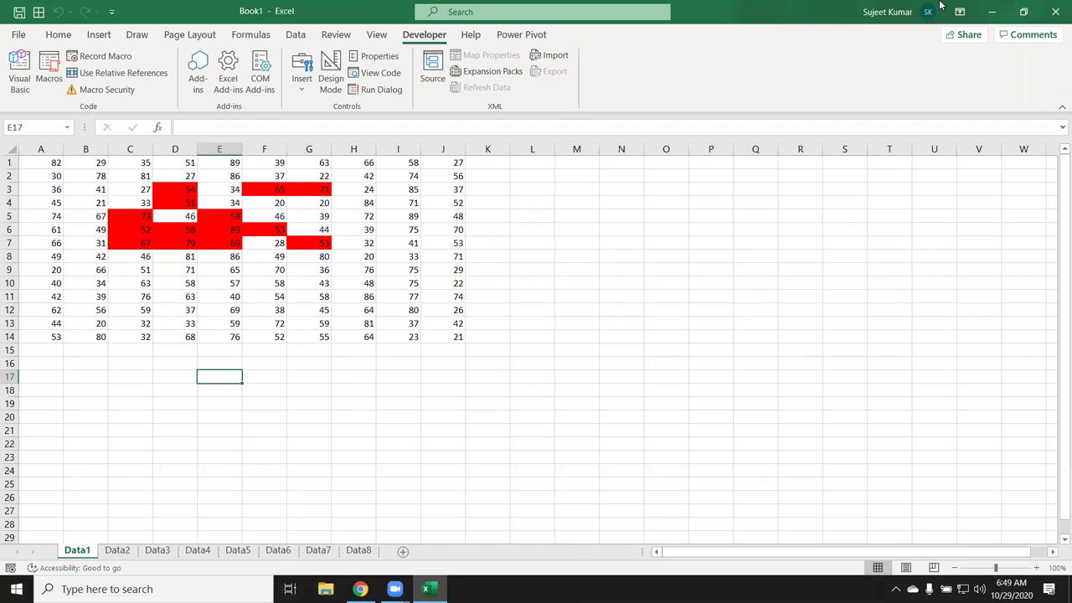